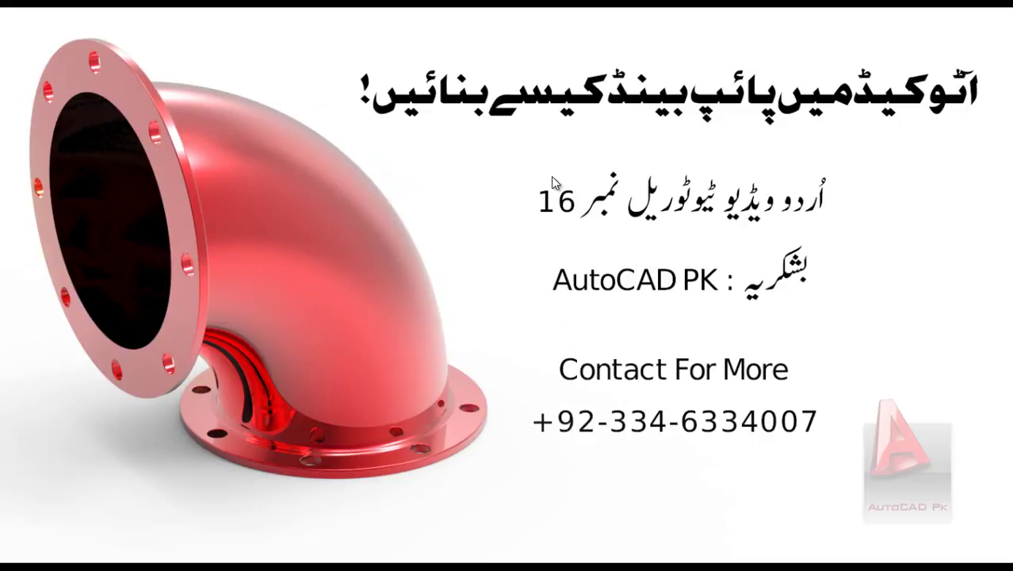
- Exit the full-screen slideshow so 1.jpg shows in the regular Photo Viewer window
right_click(672, 119)
click(745, 290)
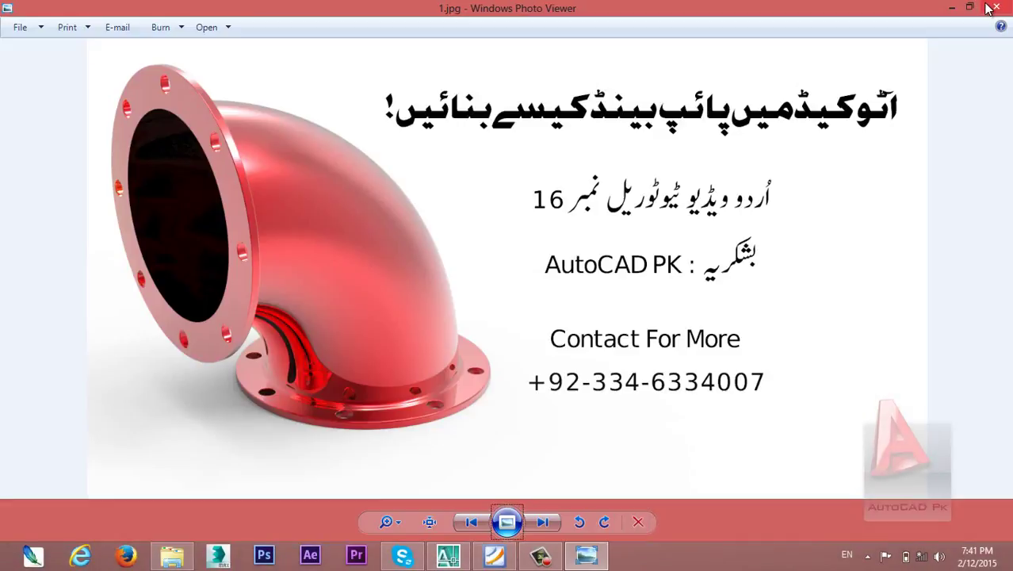
- Close Photo Viewer, minimize Explorer and bring AutoCAD's Drawing1.dwg to the front
click(989, 8)
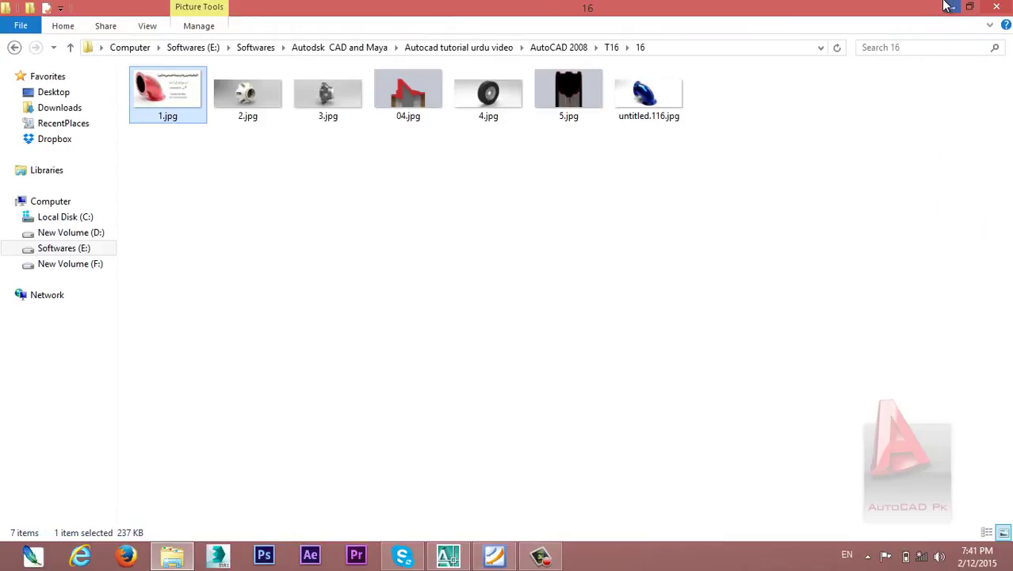
click(946, 6)
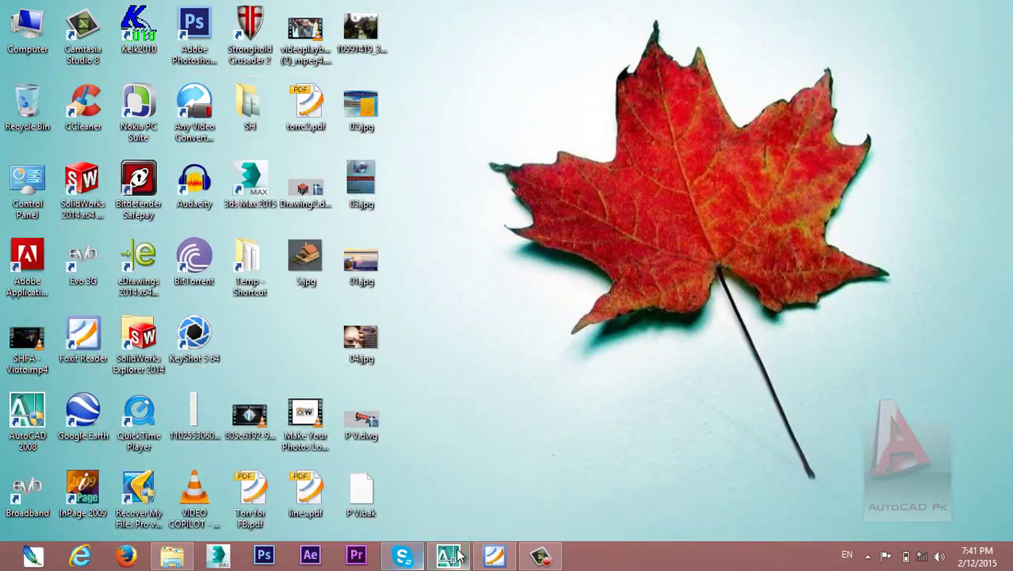
click(455, 555)
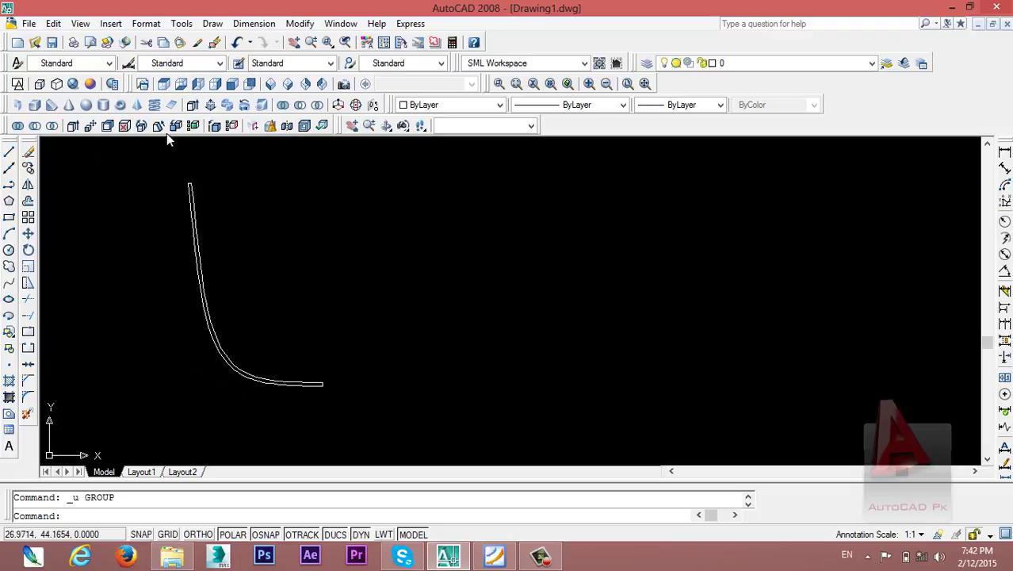
- Start REVOLVE and window-select the curved pipe-bend profile
click(243, 106)
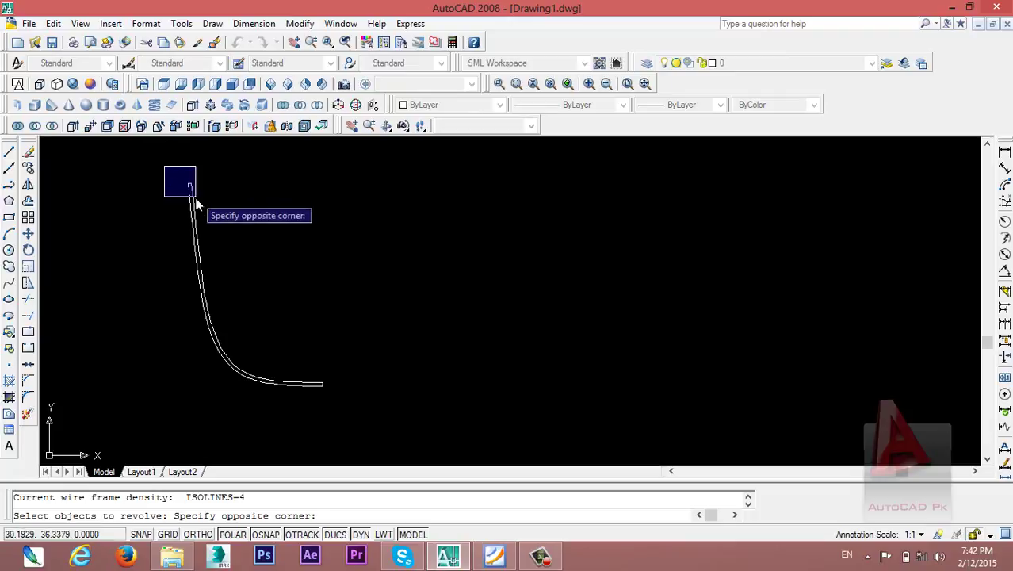
click(348, 410)
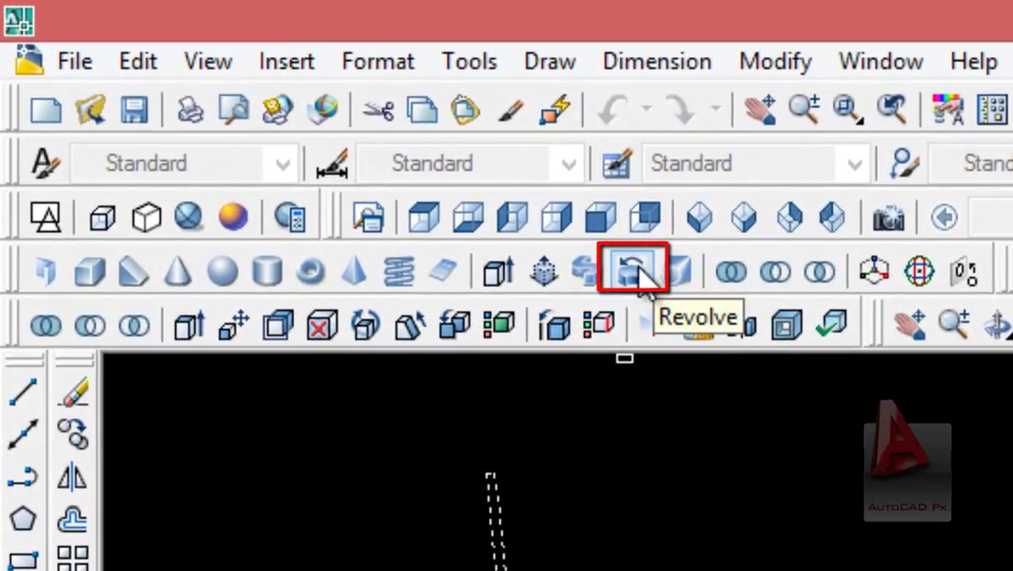
click(632, 288)
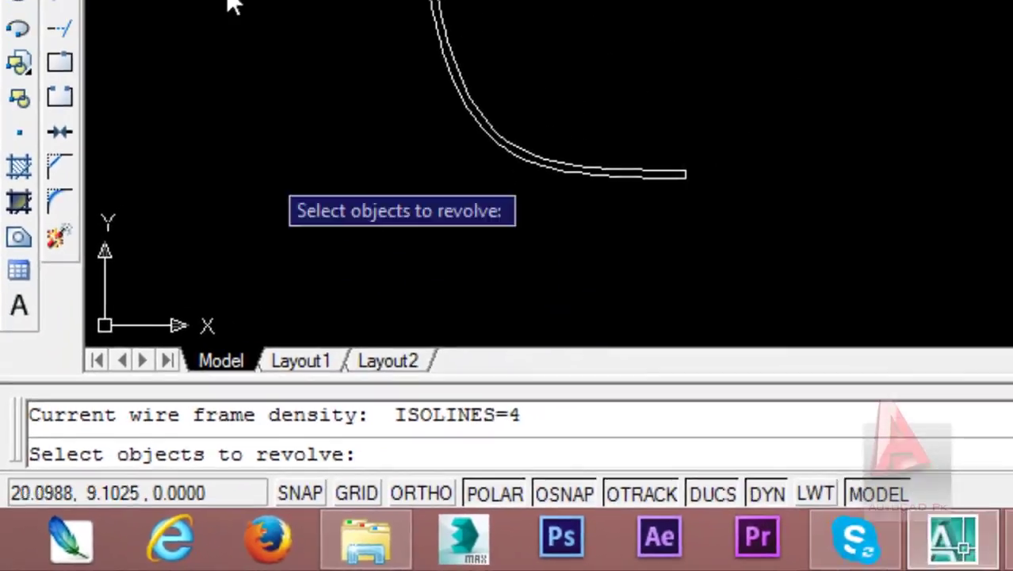
click(142, 170)
click(373, 434)
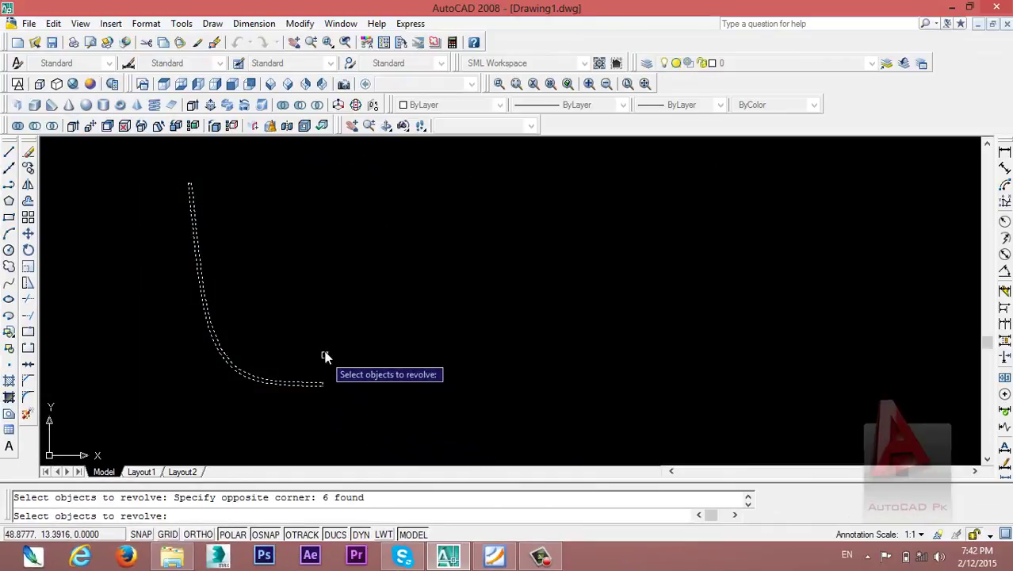
key(Return)
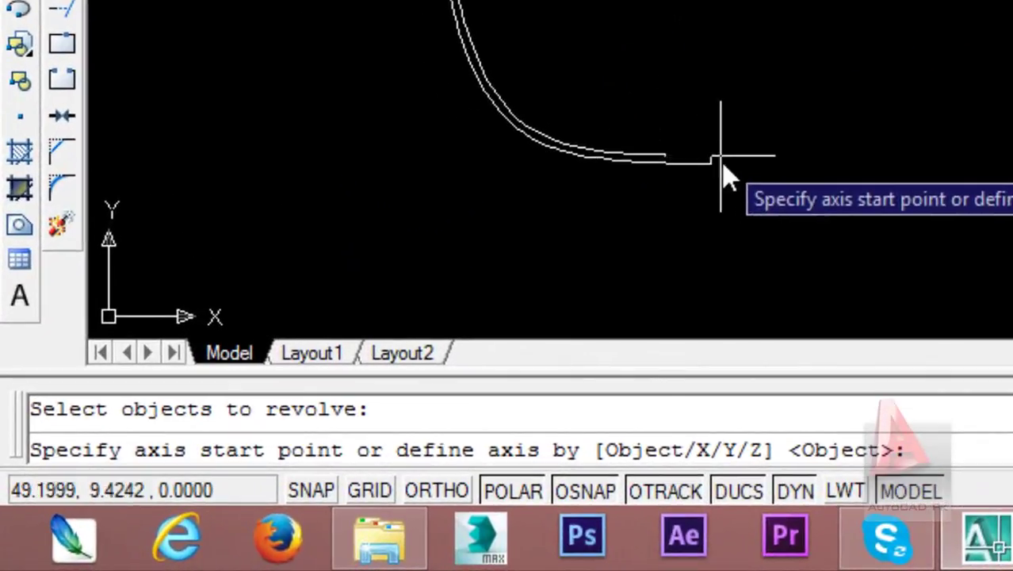
- Revolve it 360° about a vertical axis from the curve's end into a bowl shape
scroll(715, 194, up, 1)
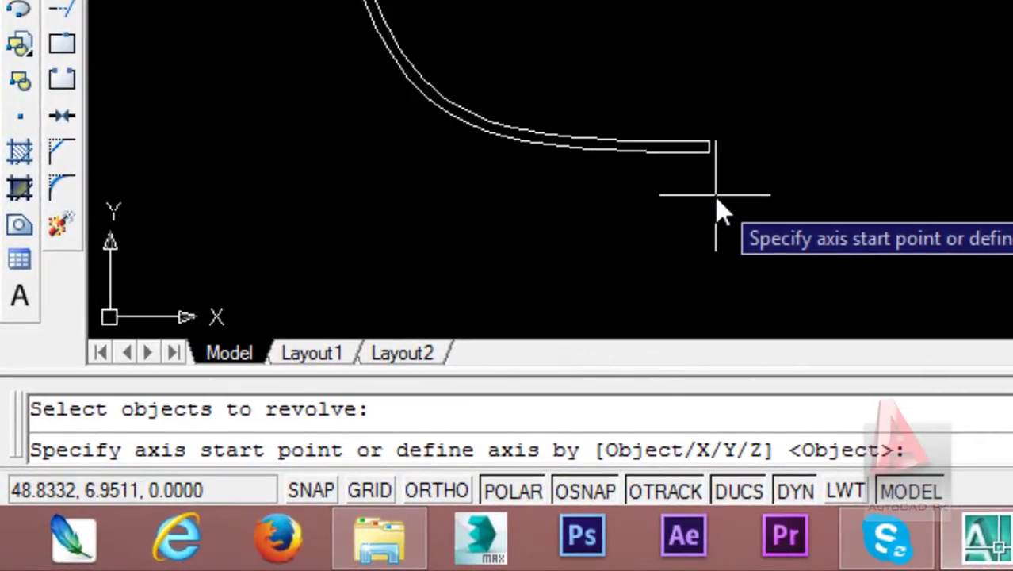
scroll(715, 175, up, 1)
scroll(714, 135, up, 1)
scroll(706, 127, up, 1)
click(703, 128)
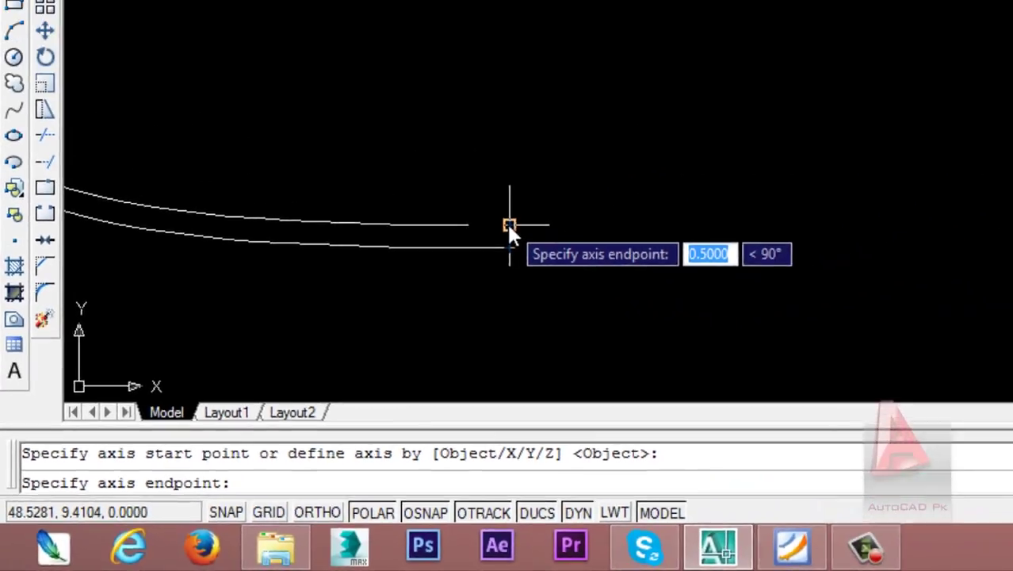
click(316, 352)
scroll(317, 353, down, 2)
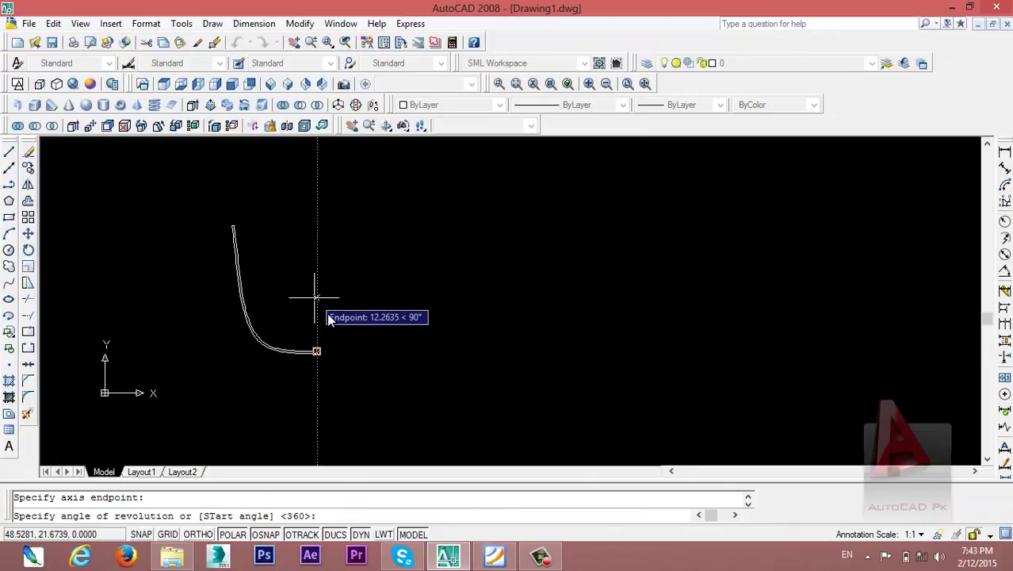
right_click(343, 323)
click(369, 330)
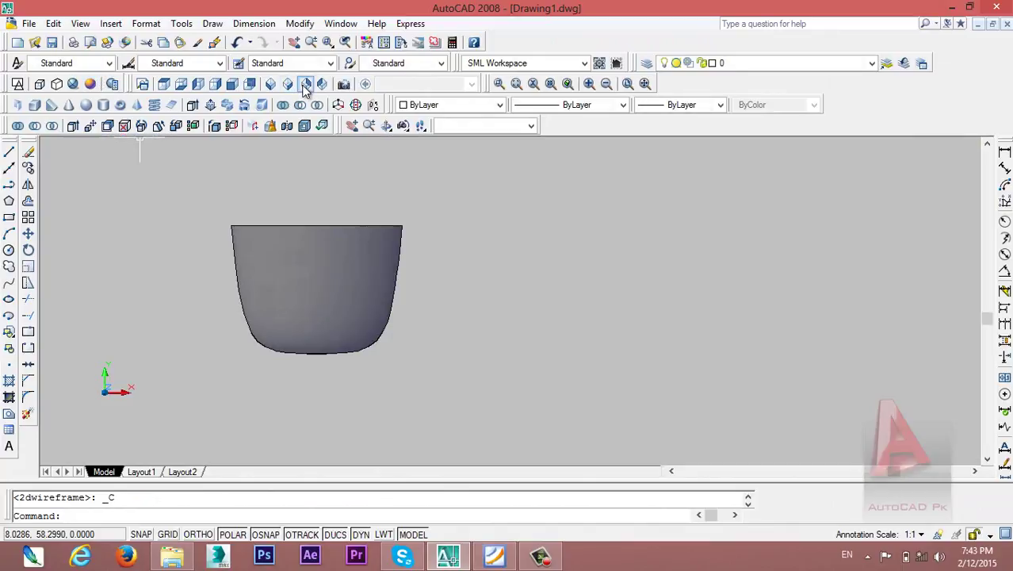
click(306, 88)
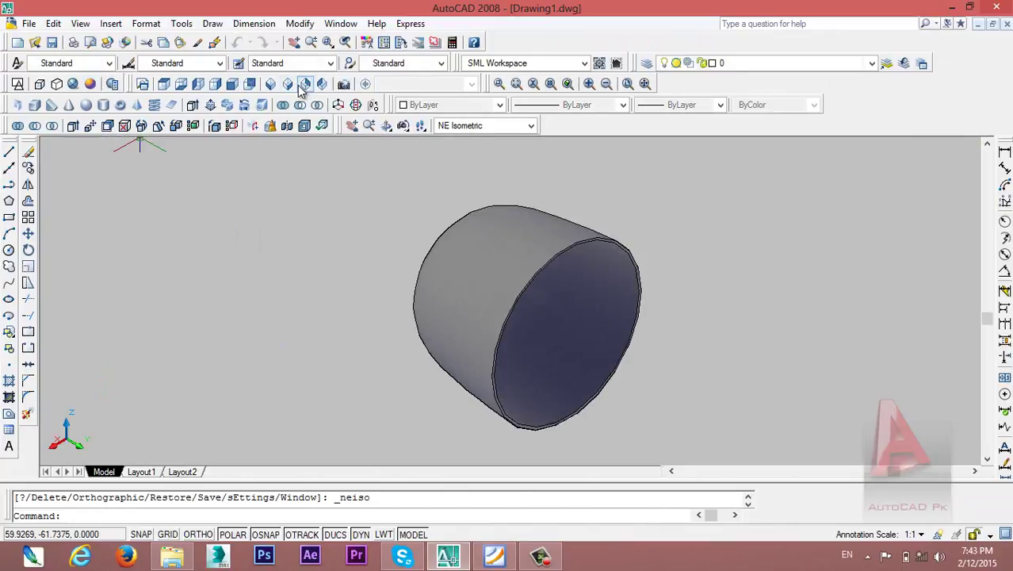
click(273, 86)
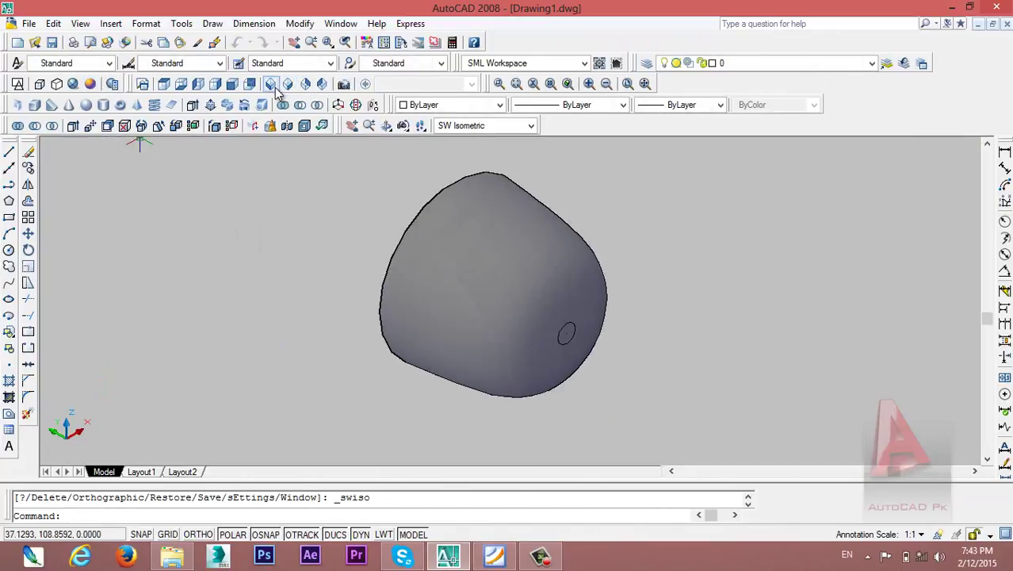
click(322, 83)
click(386, 126)
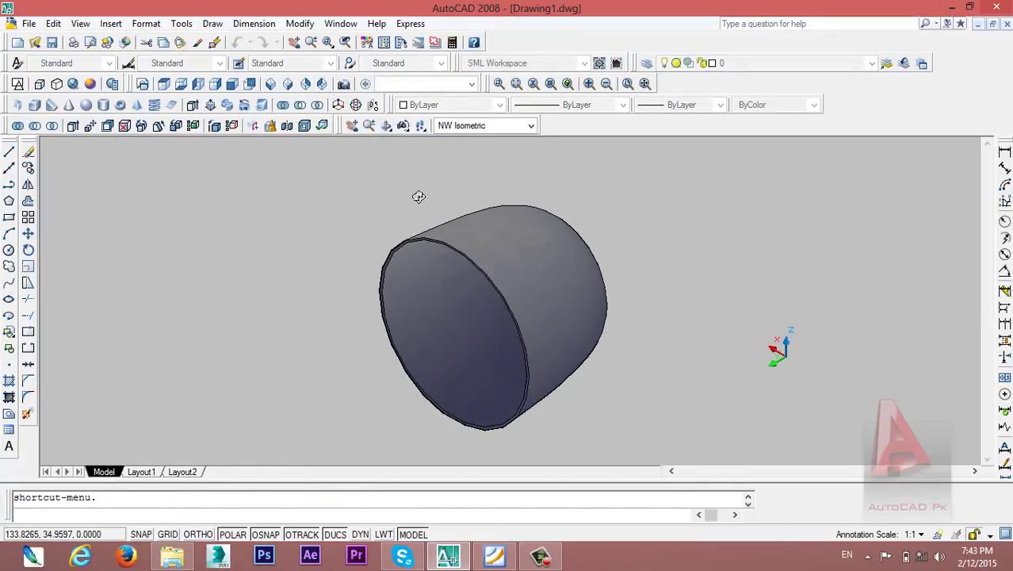
mouse_move(410, 286)
mouse_down()
mouse_move(486, 219)
mouse_move(515, 155)
mouse_up()
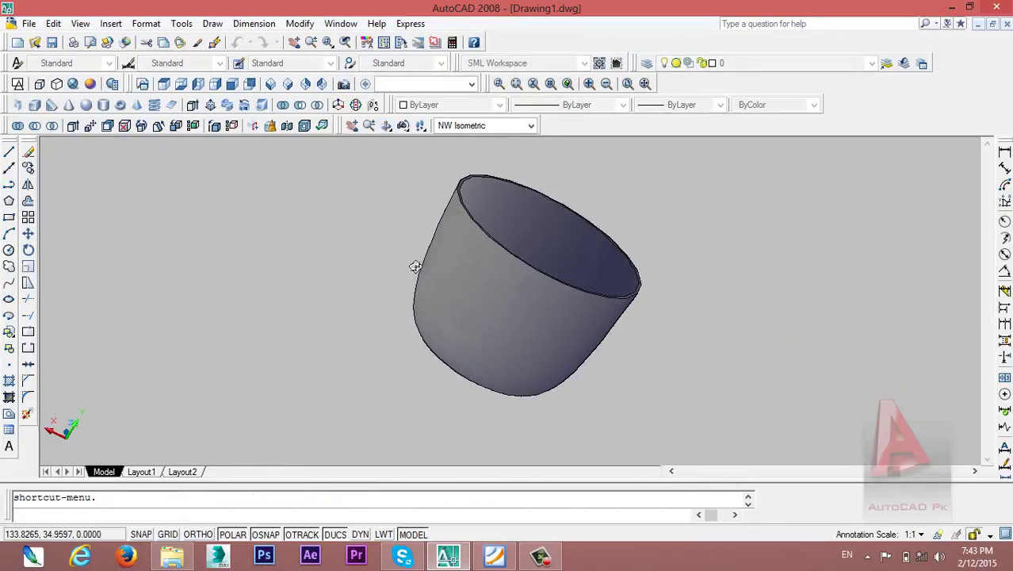
mouse_move(415, 267)
mouse_down()
mouse_move(445, 165)
mouse_move(500, 274)
mouse_move(430, 290)
mouse_move(405, 316)
mouse_move(405, 395)
mouse_move(462, 242)
mouse_move(480, 249)
mouse_move(463, 265)
mouse_move(493, 275)
mouse_move(471, 289)
mouse_up()
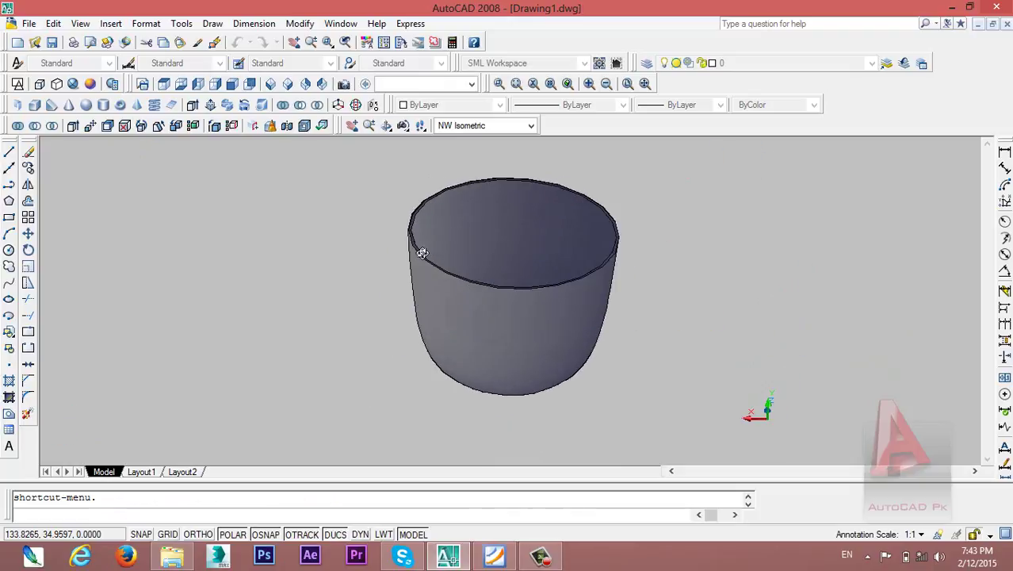
key(Escape)
key(ctrl+z)
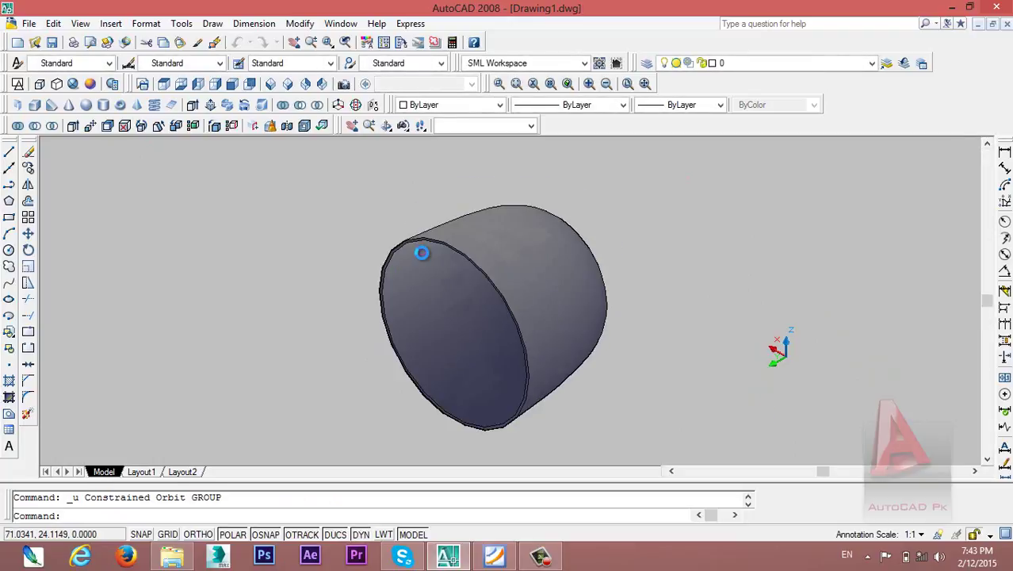
key(ctrl+z)
key(ctrl+z)
key(ctrl+z)
key(ctrl+z)
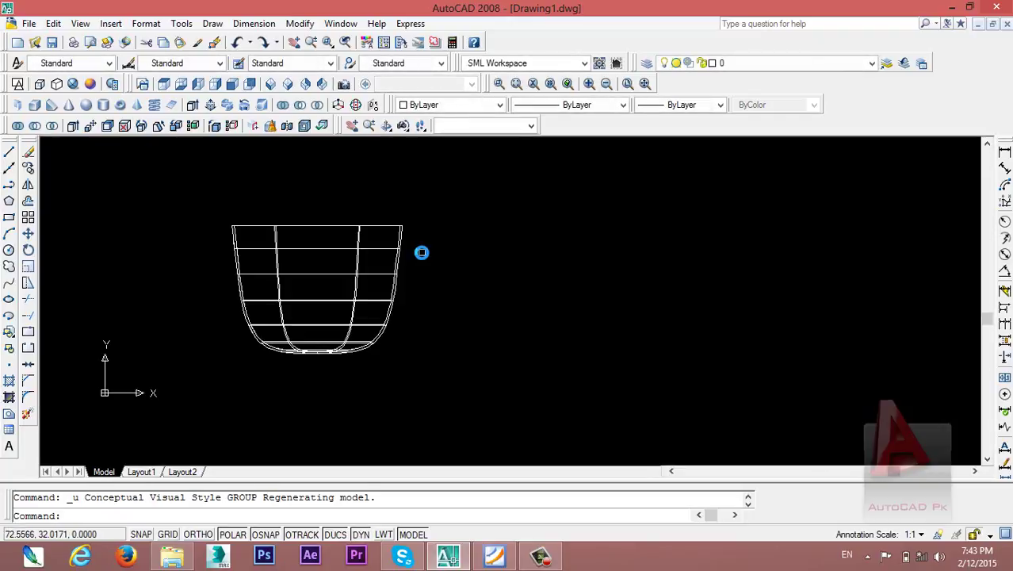
key(ctrl+z)
- Erase the curved profile
click(156, 155)
click(340, 421)
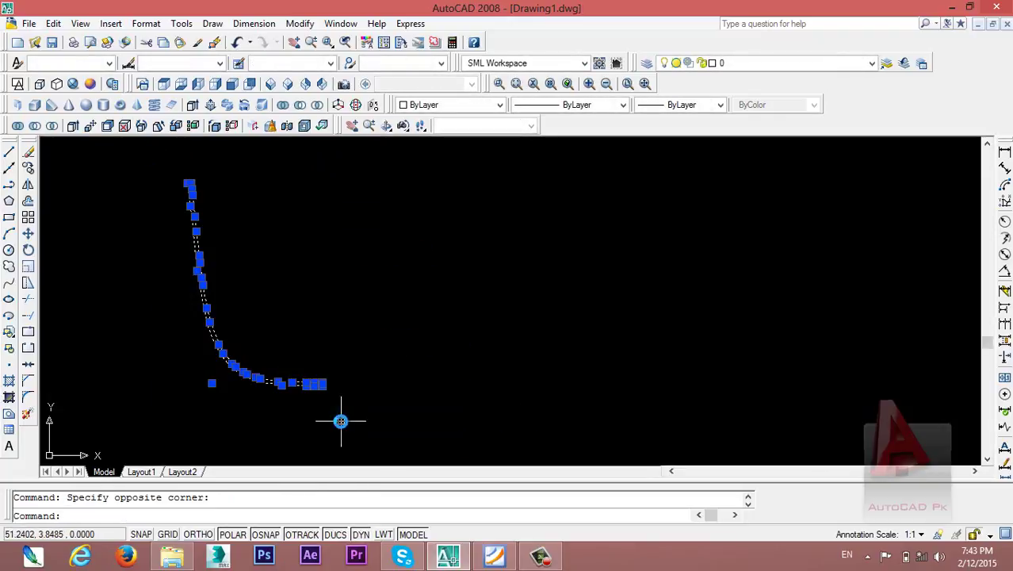
key(Delete)
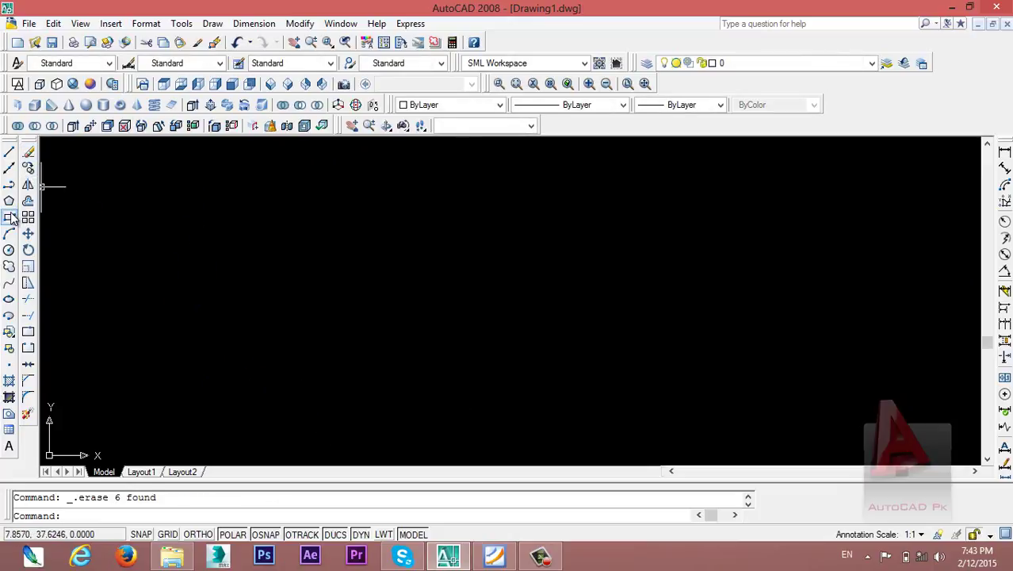
- Draw two overlapping rectangles, the second offset right of the first
click(9, 216)
click(191, 201)
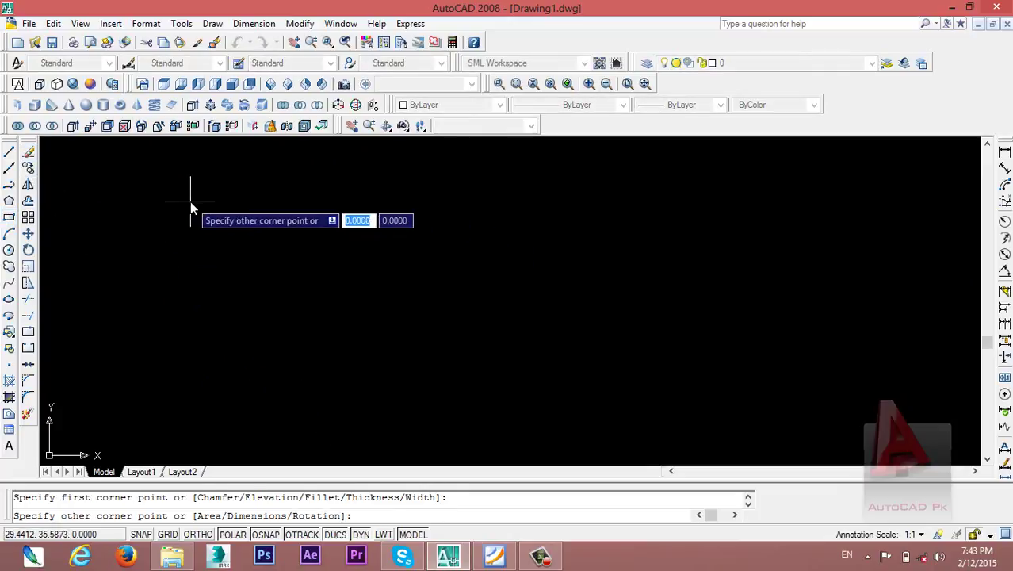
click(346, 401)
click(9, 216)
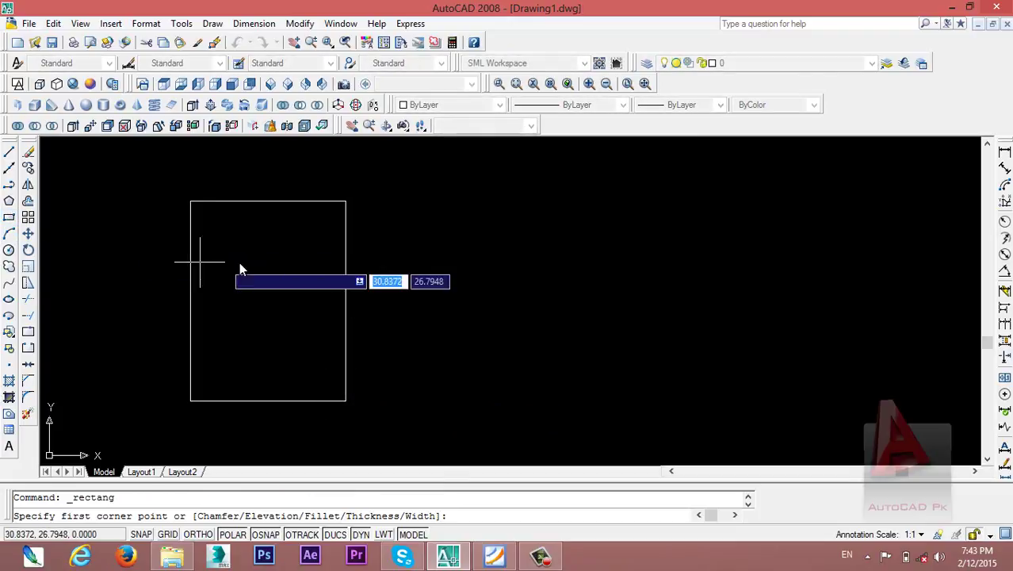
click(298, 239)
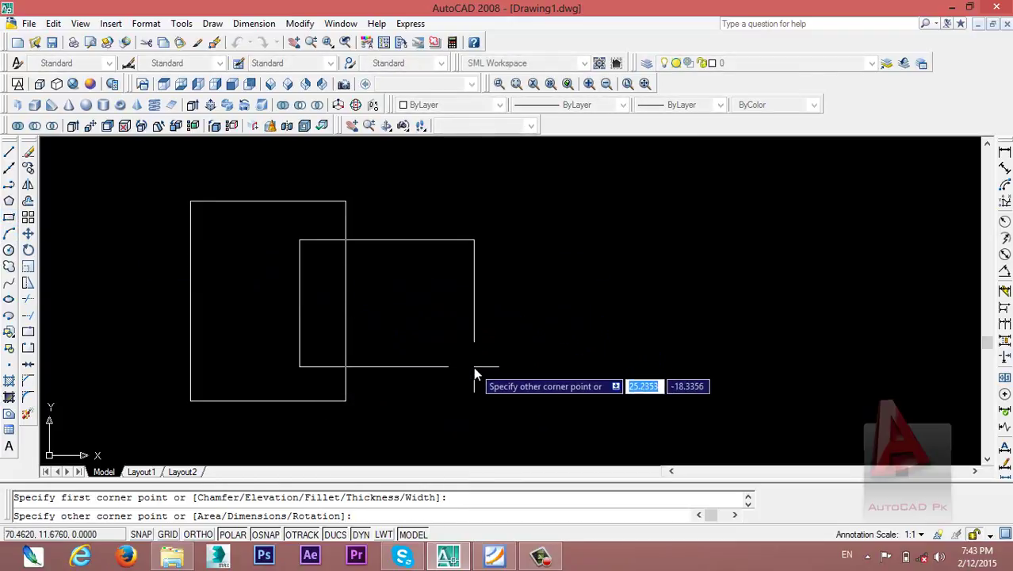
click(473, 367)
- Cancel the repeated rectangle command and close the RECTANG help window
right_click(407, 284)
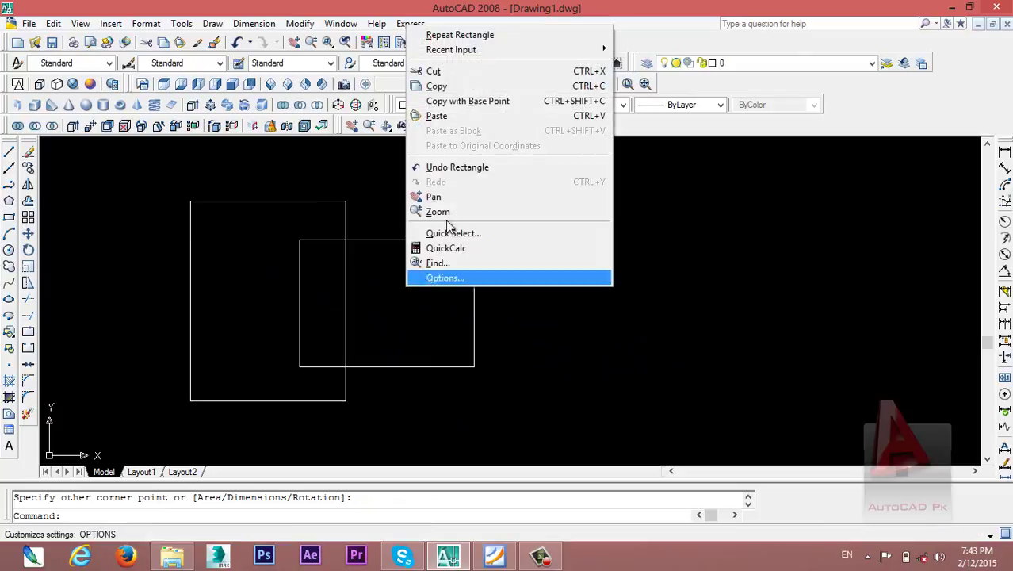
click(481, 36)
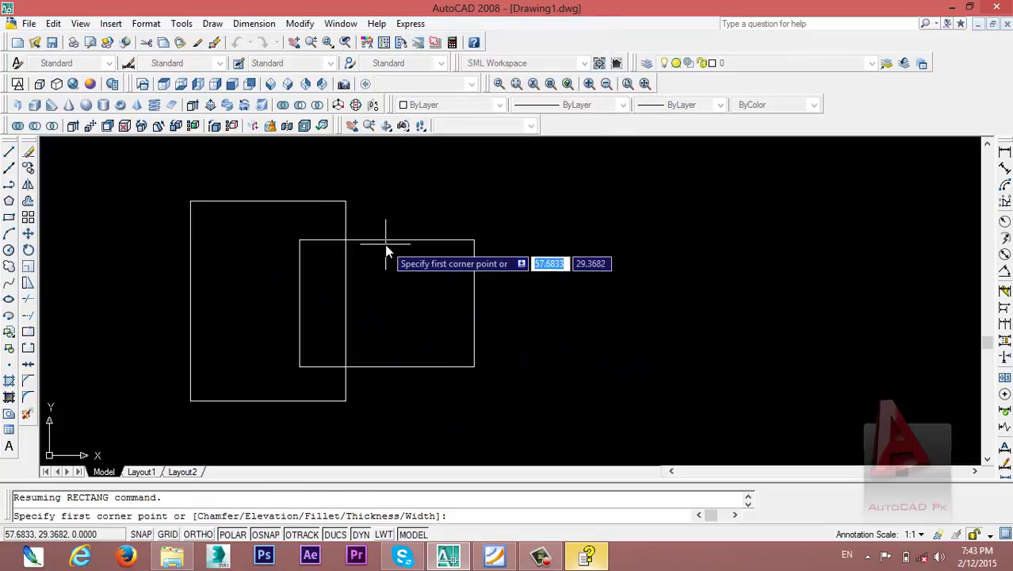
key(Escape)
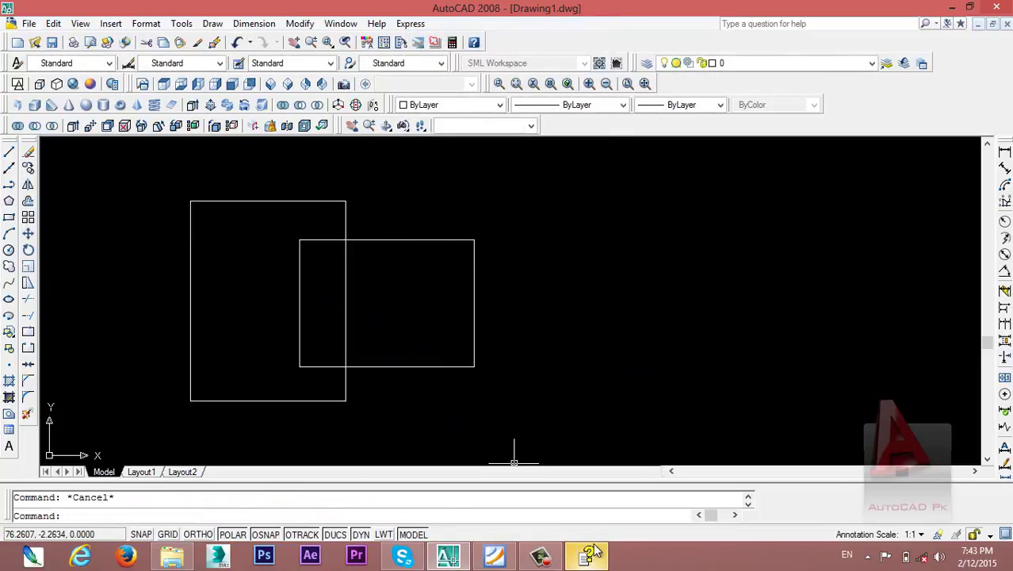
click(595, 553)
click(645, 55)
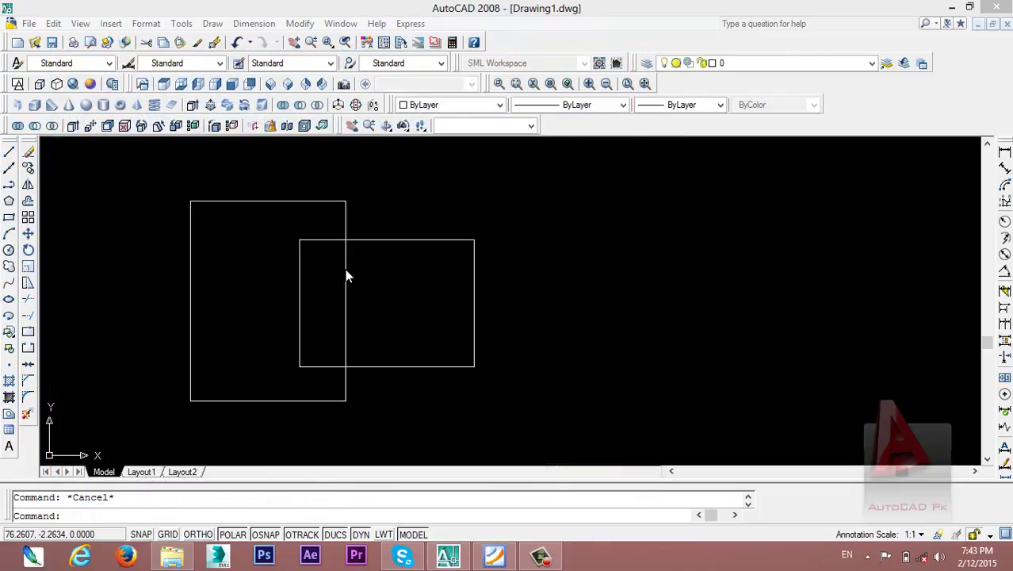
text(tr)
- Try a trim on the right rectangle, then undo it and cancel
key(Return)
key(Return)
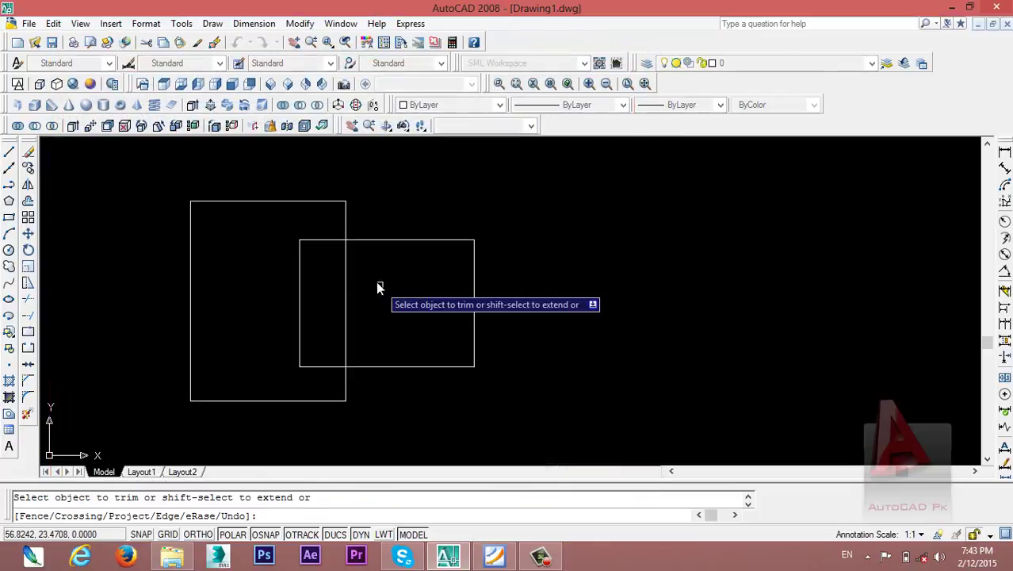
click(378, 286)
click(290, 288)
key(ctrl+z)
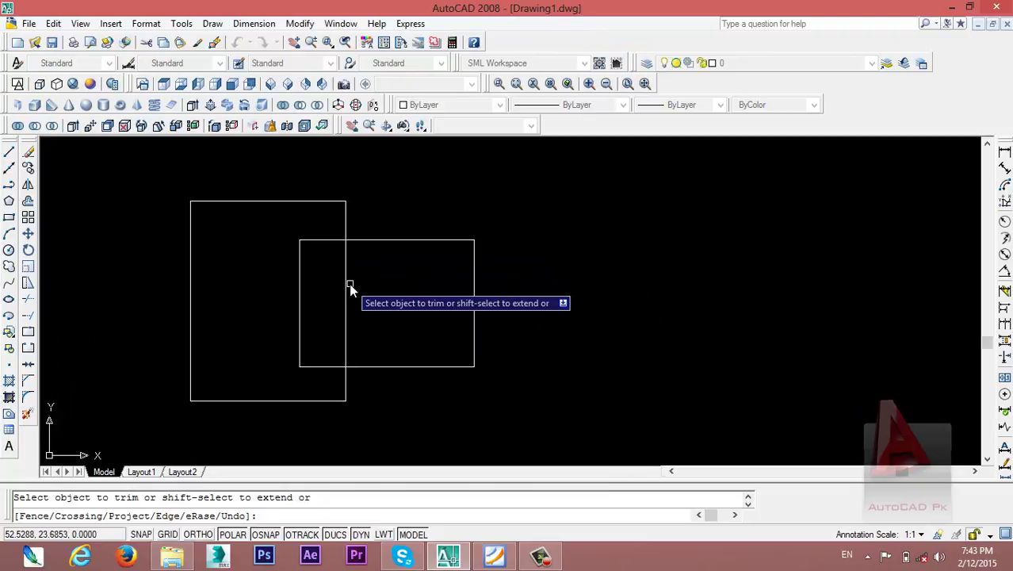
key(Escape)
- Trim the overlapping inner vertical lines with TR to leave one stepped outline
text(tr)
key(Return)
key(Return)
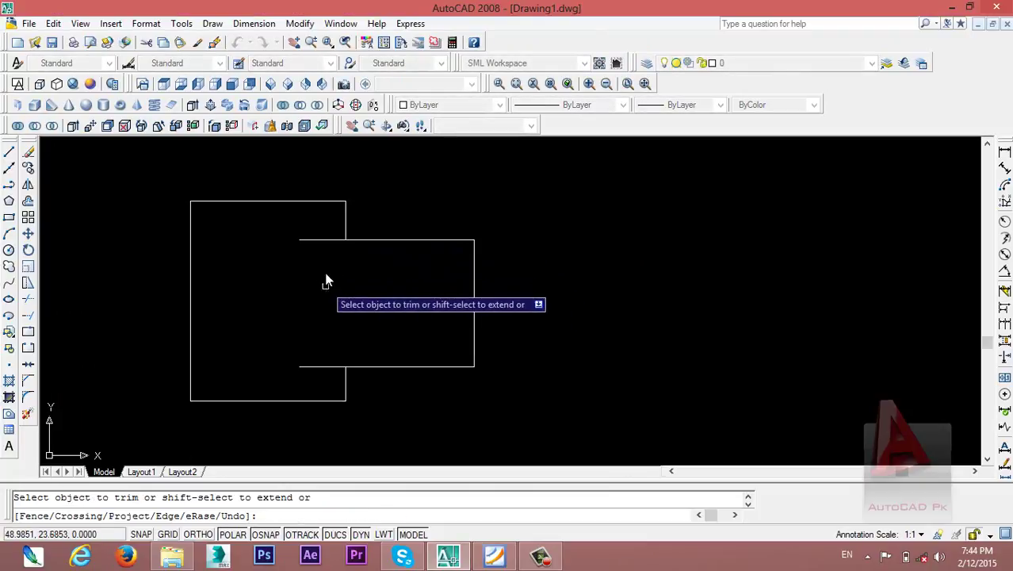
click(331, 228)
click(315, 382)
key(Escape)
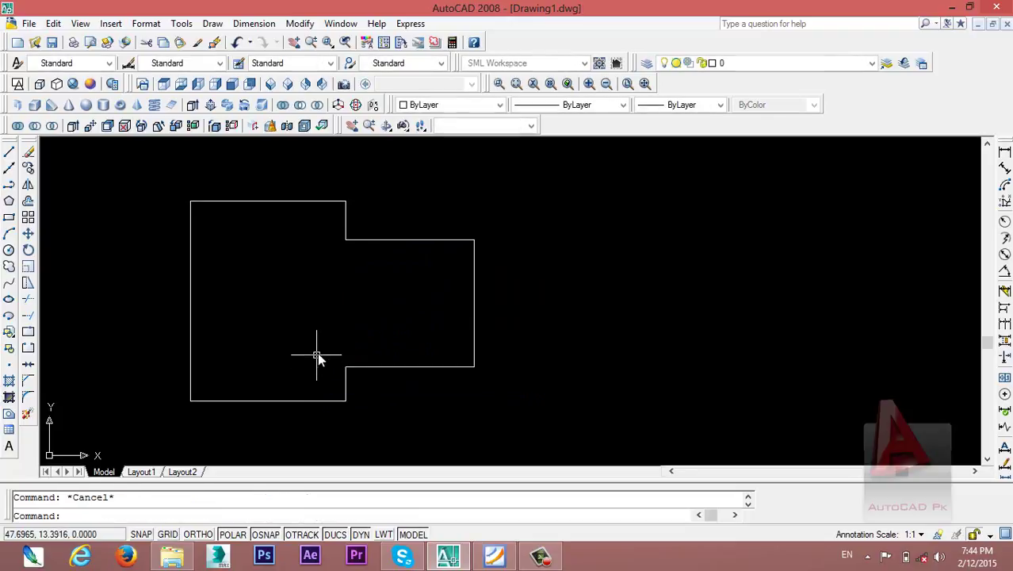
scroll(339, 328, down, 2)
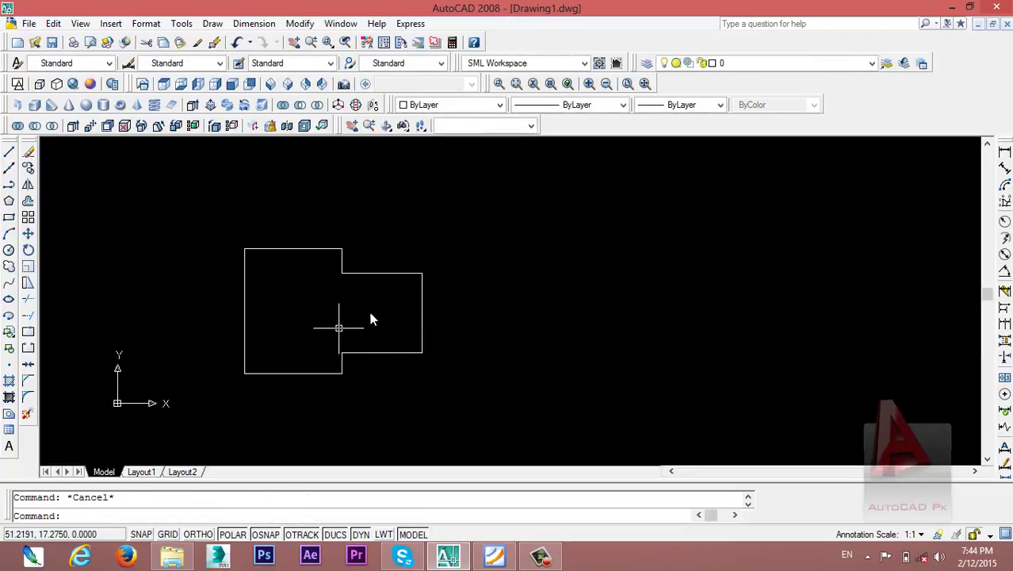
click(243, 109)
click(220, 197)
click(504, 361)
key(Return)
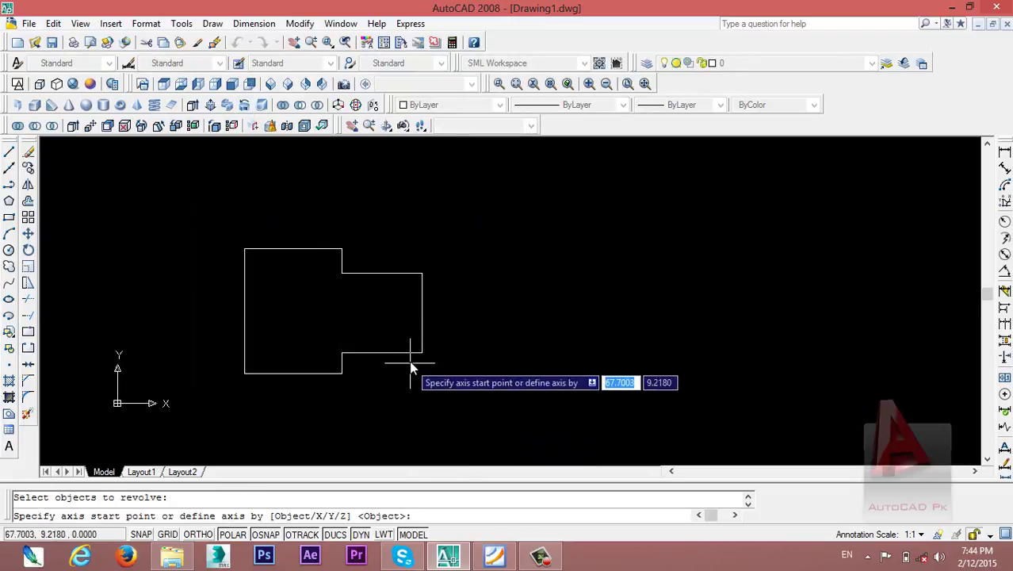
click(422, 352)
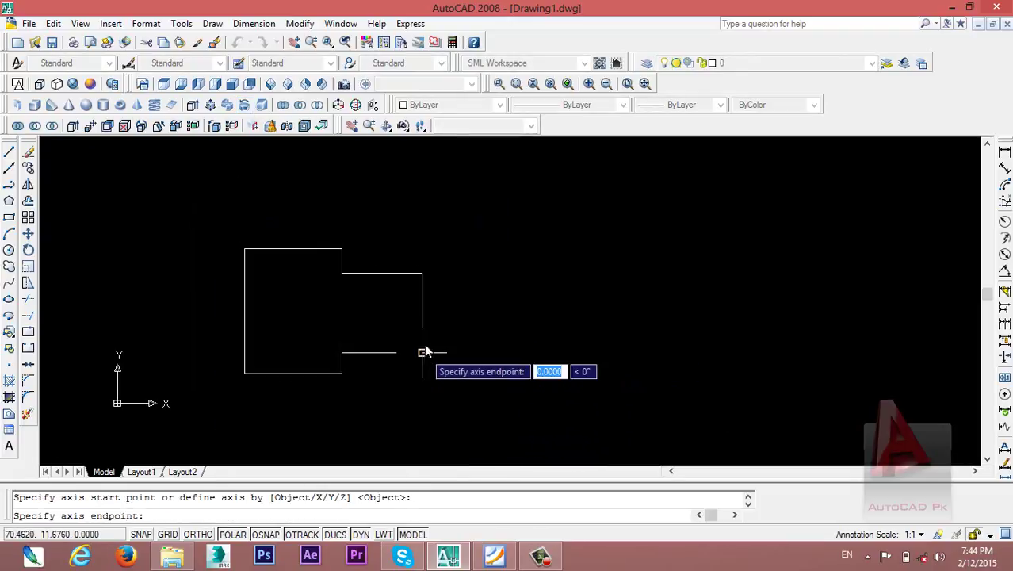
click(419, 273)
right_click(425, 273)
click(438, 284)
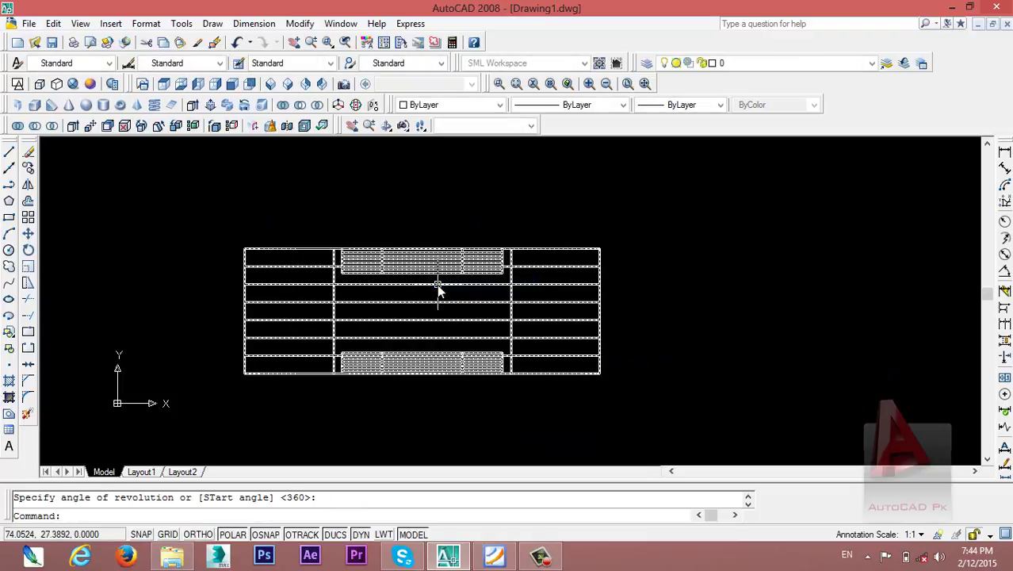
click(386, 127)
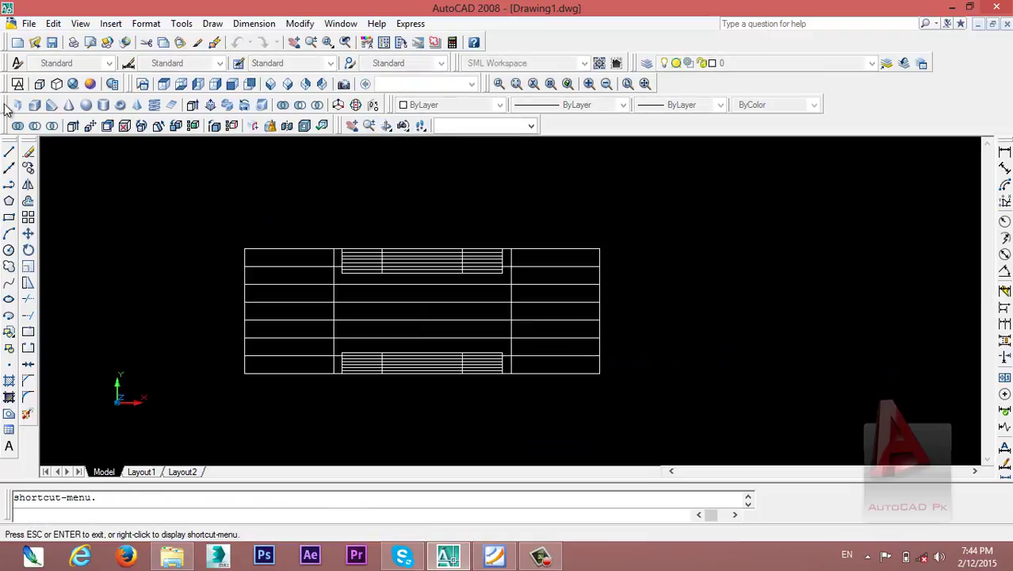
click(92, 84)
click(442, 248)
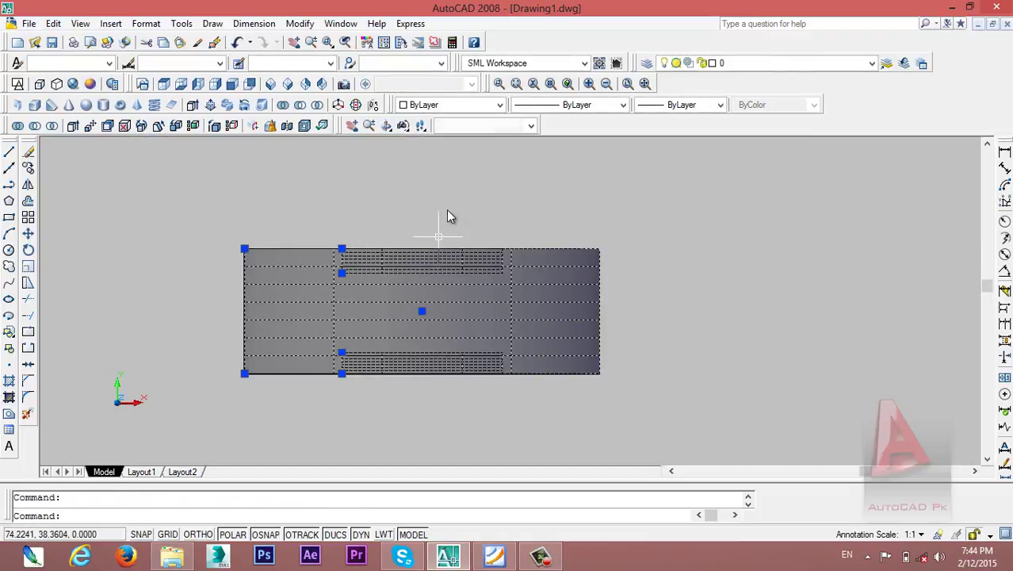
key(Escape)
click(383, 130)
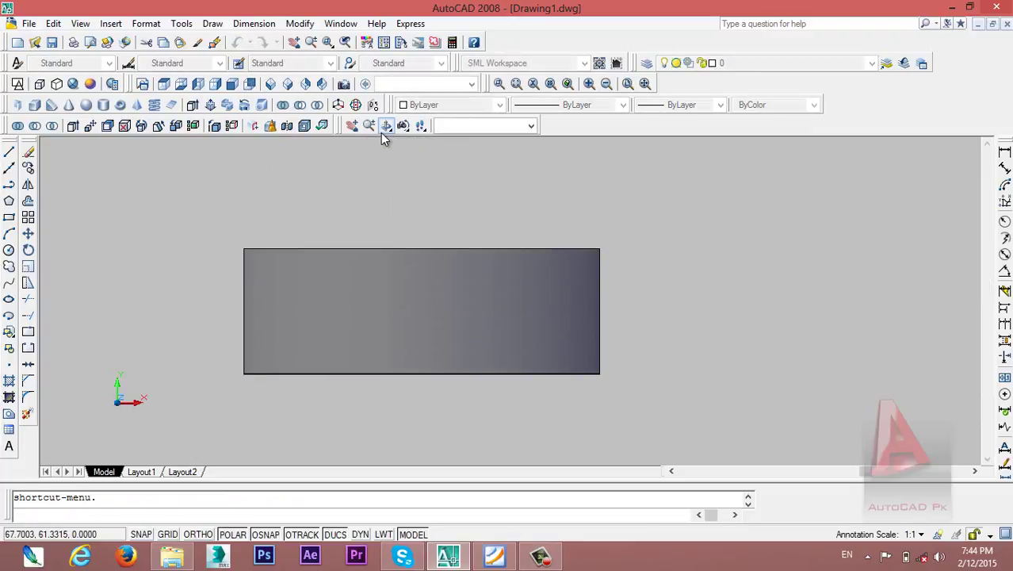
mouse_move(351, 256)
mouse_down()
mouse_move(427, 300)
mouse_move(496, 197)
mouse_move(592, 204)
mouse_move(396, 178)
mouse_move(385, 296)
mouse_move(525, 242)
mouse_move(392, 241)
mouse_move(366, 310)
mouse_up()
key(Escape)
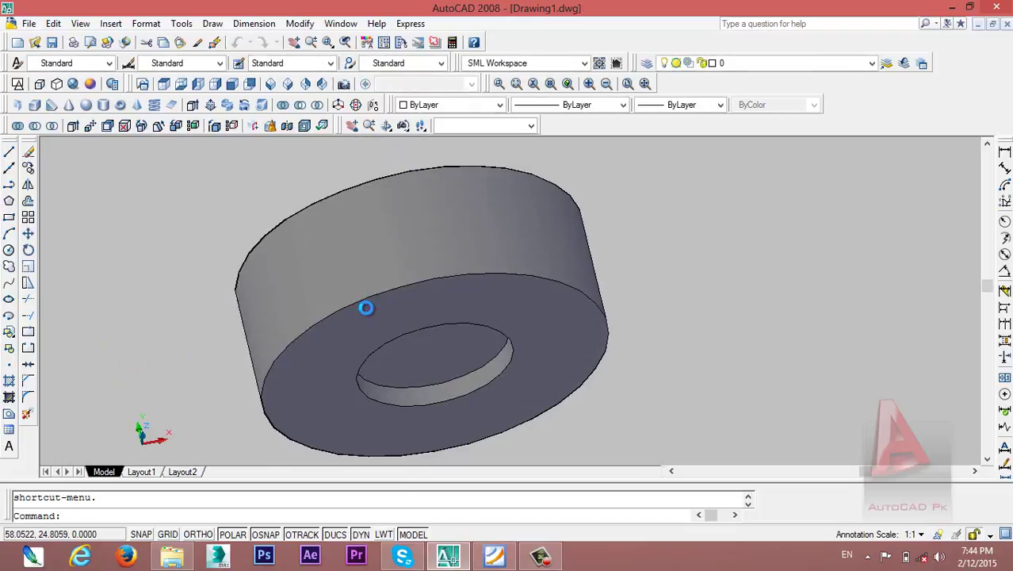
key(ctrl+z)
key(ctrl+z)
key(ctrl+z)
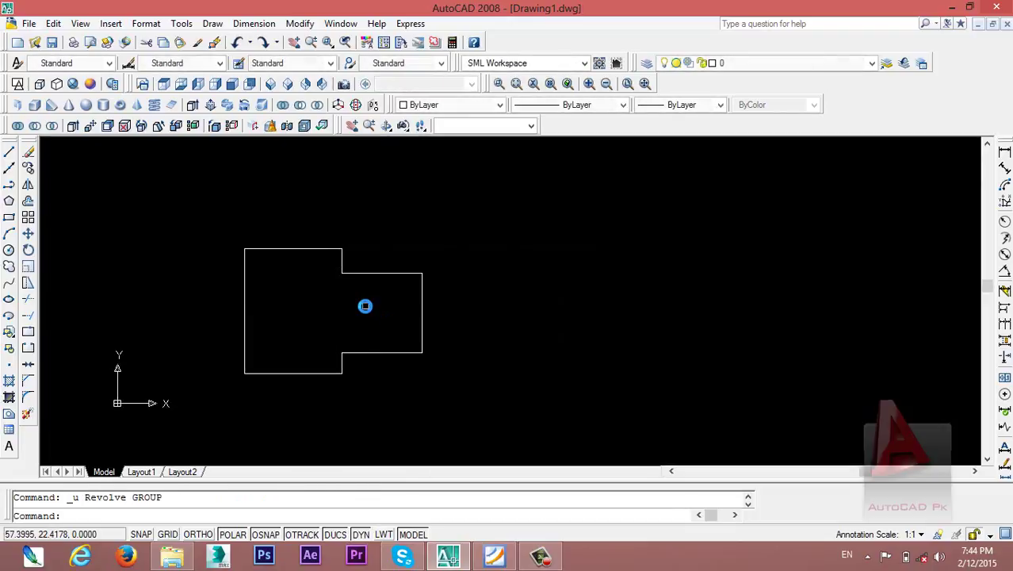
- Draw a notch polyline on the left edge: angled in, vertical down, angled back
scroll(261, 299, up, 2)
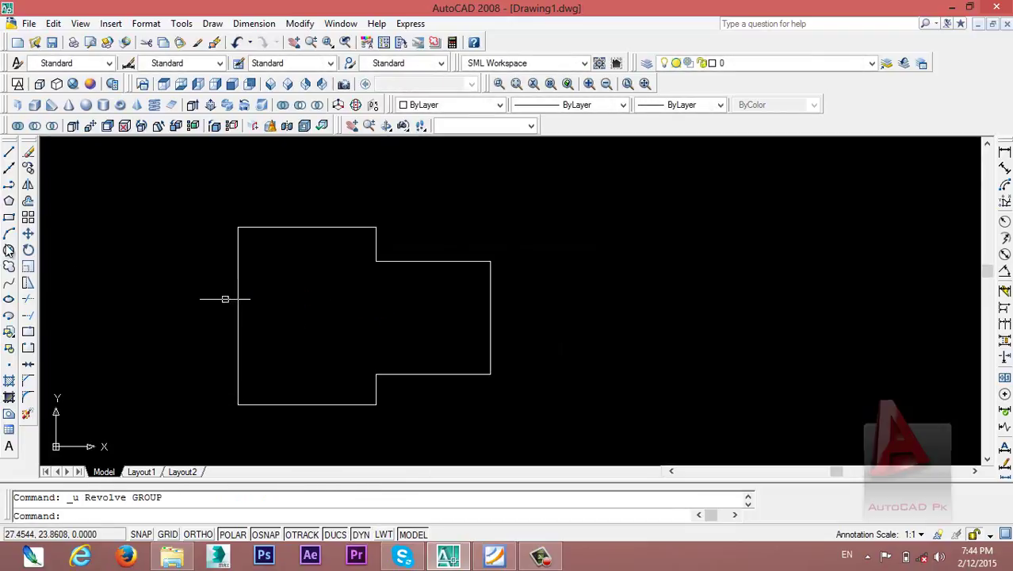
click(9, 183)
scroll(218, 242, up, 2)
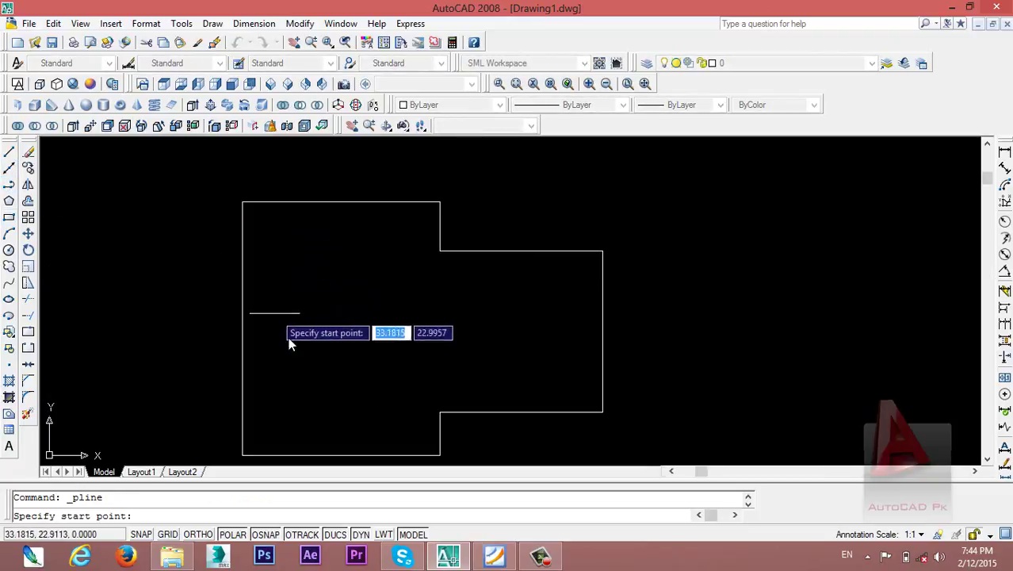
mouse_move(287, 337)
middle_down()
mouse_move(295, 293)
mouse_move(293, 339)
middle_up()
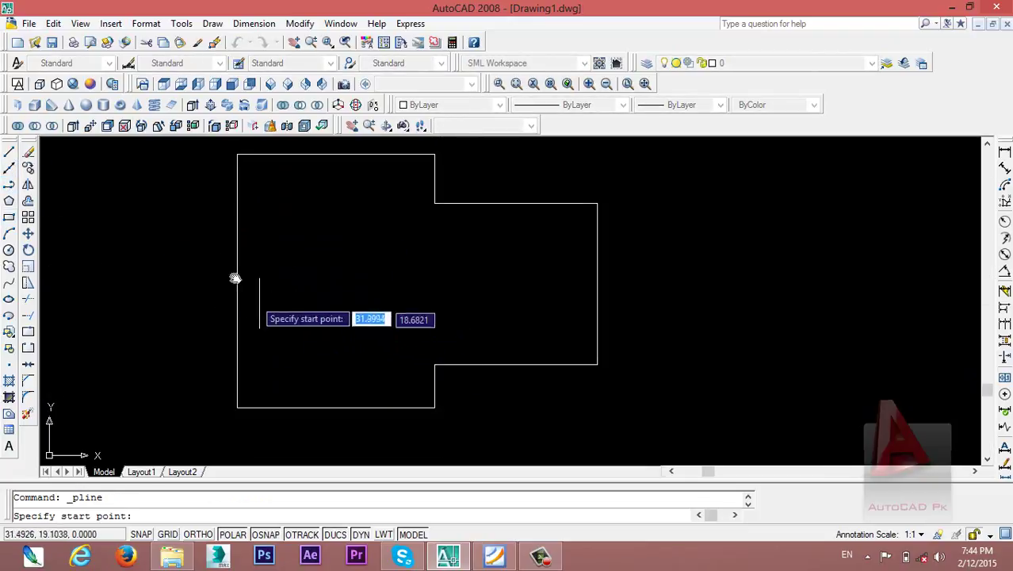
click(238, 203)
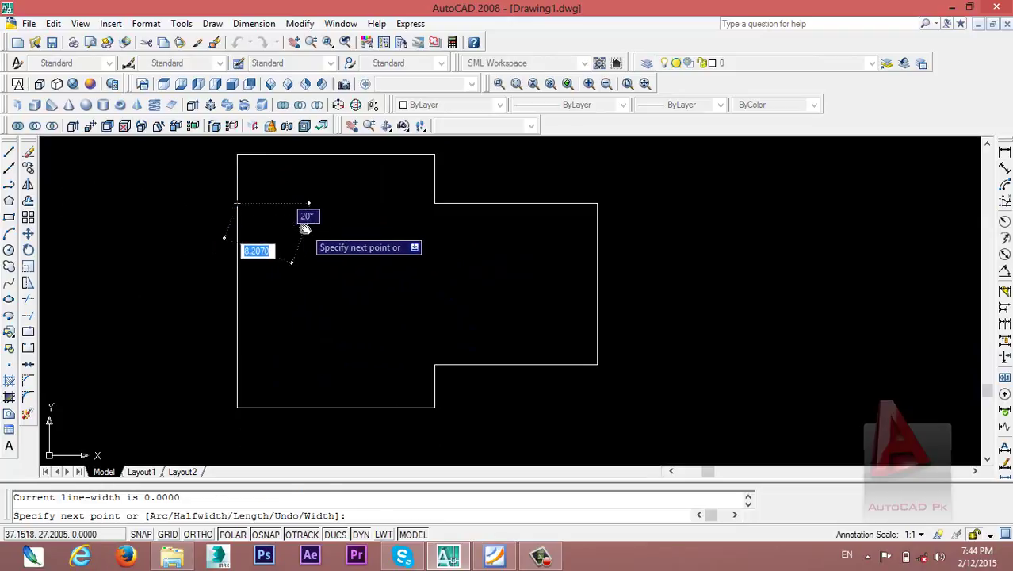
click(305, 227)
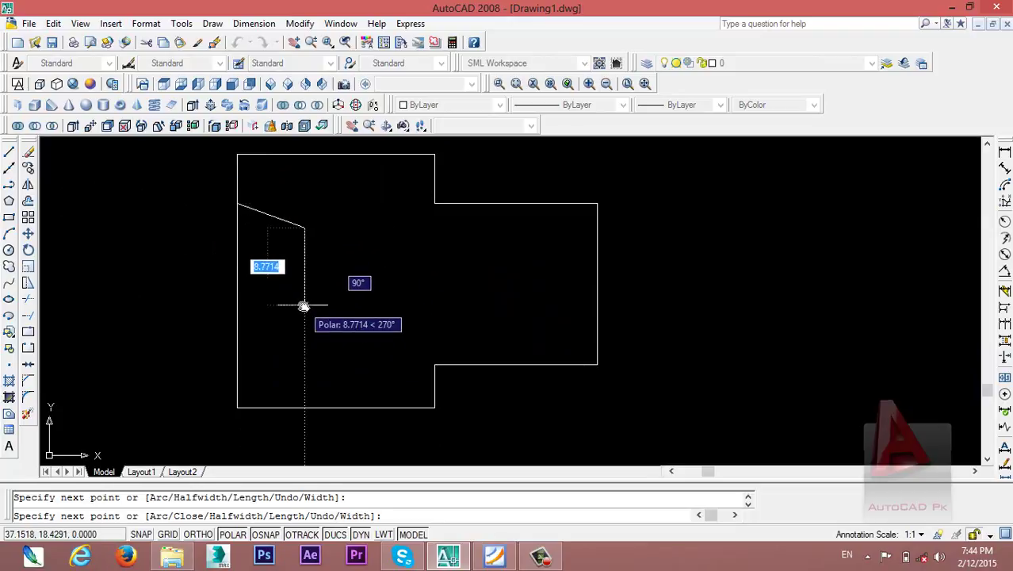
click(304, 306)
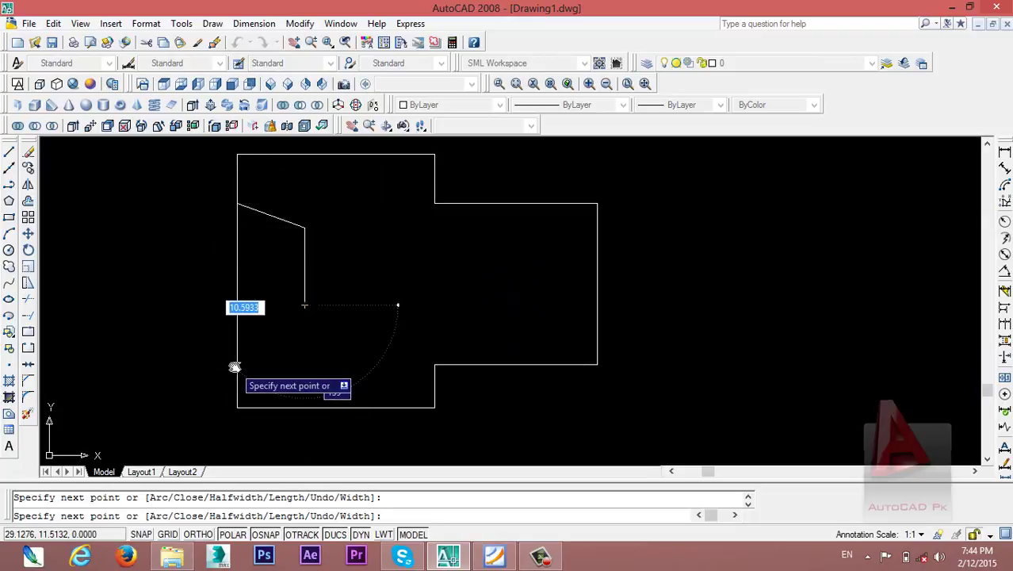
click(234, 367)
right_click(235, 269)
click(253, 269)
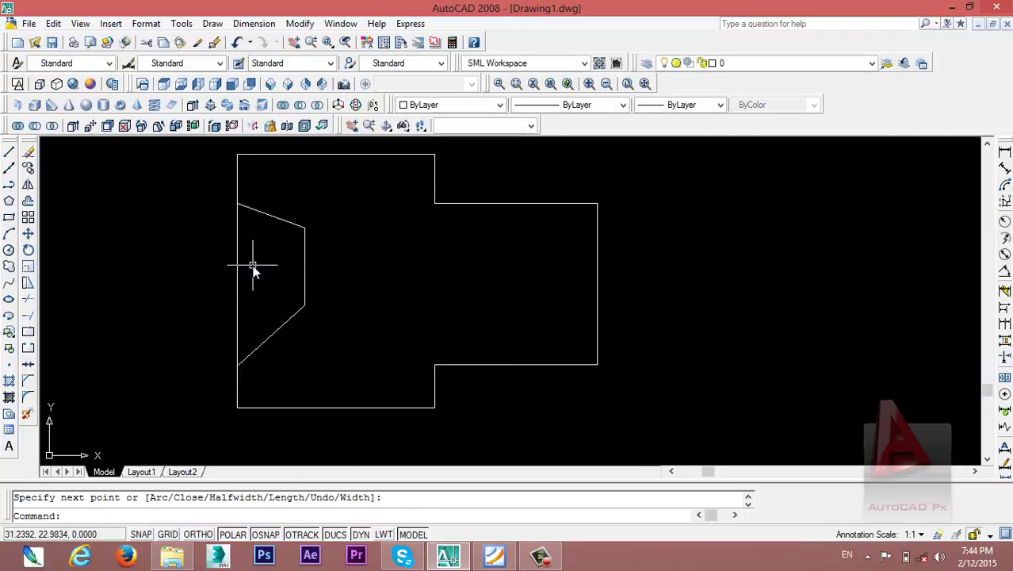
- Trim away the left-edge segments inside the notch, leaving a C-shaped outline
text(tr)
key(Return)
key(Return)
click(248, 268)
click(230, 294)
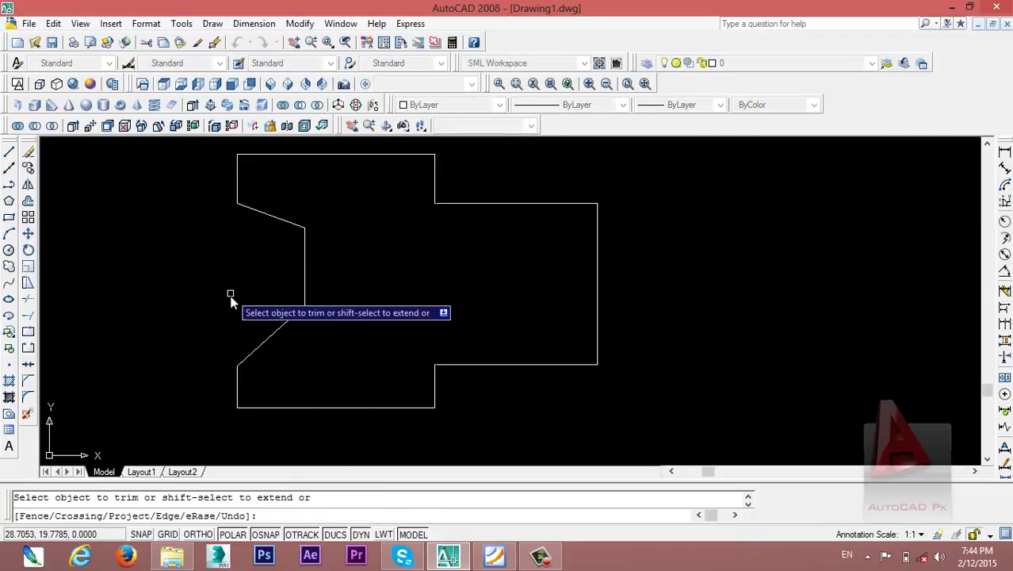
scroll(230, 295, down, 5)
scroll(320, 288, up, 3)
middle_drag(152, 261, 271, 237)
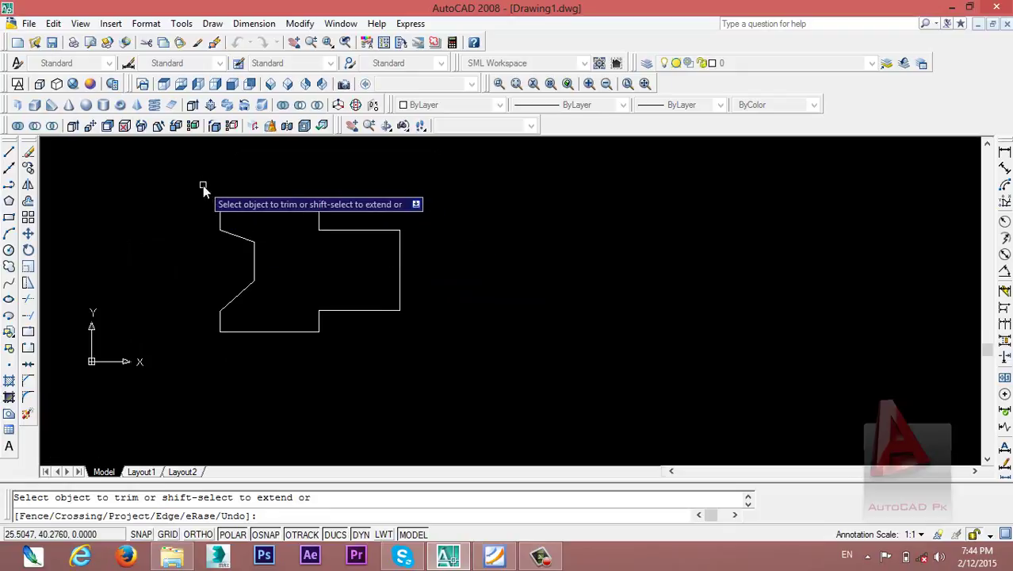
key(Return)
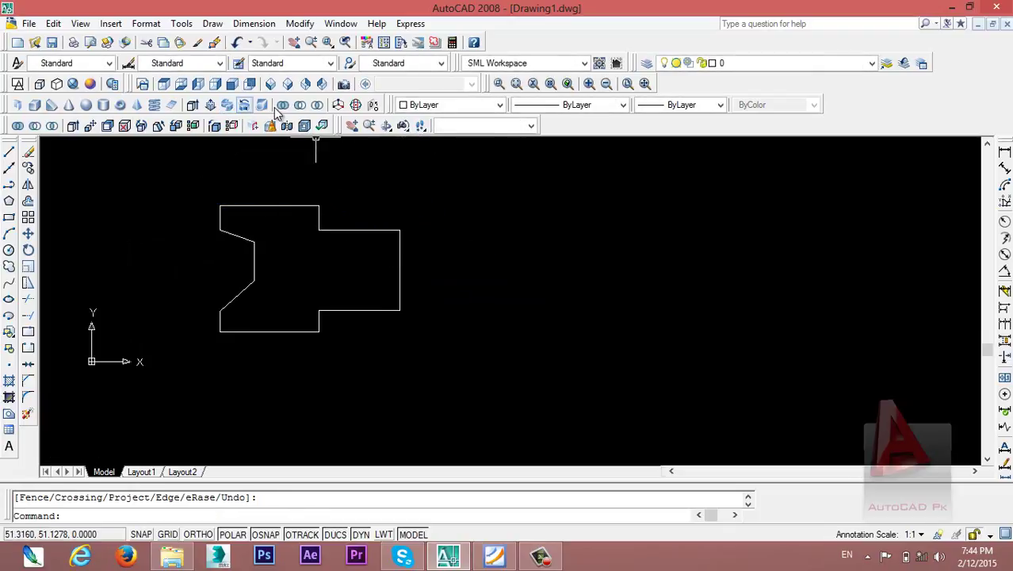
- Revolve the notched profile 360° about its right edge into a solid
click(244, 105)
click(200, 169)
click(499, 396)
key(Return)
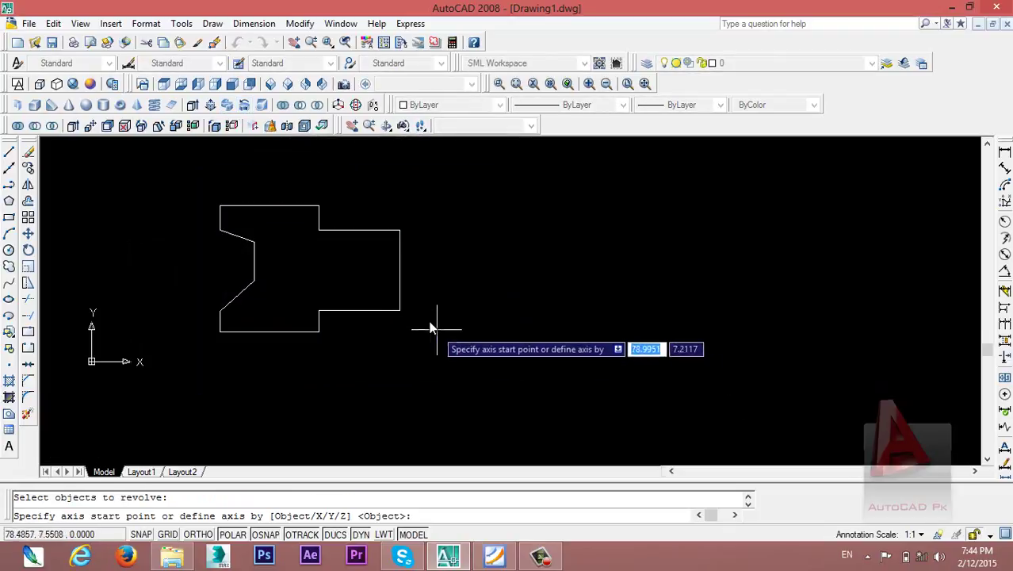
click(399, 310)
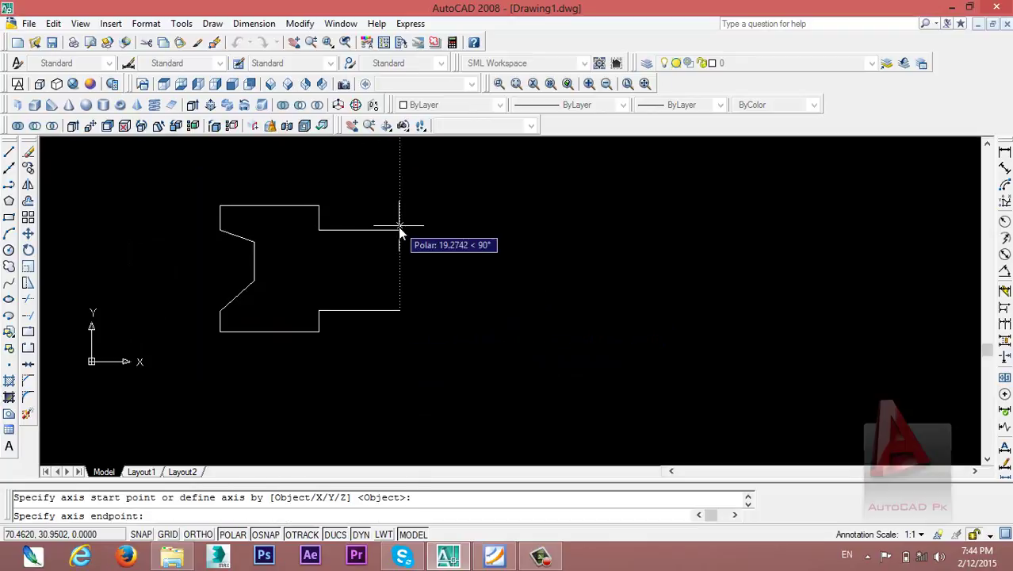
click(400, 230)
key(Return)
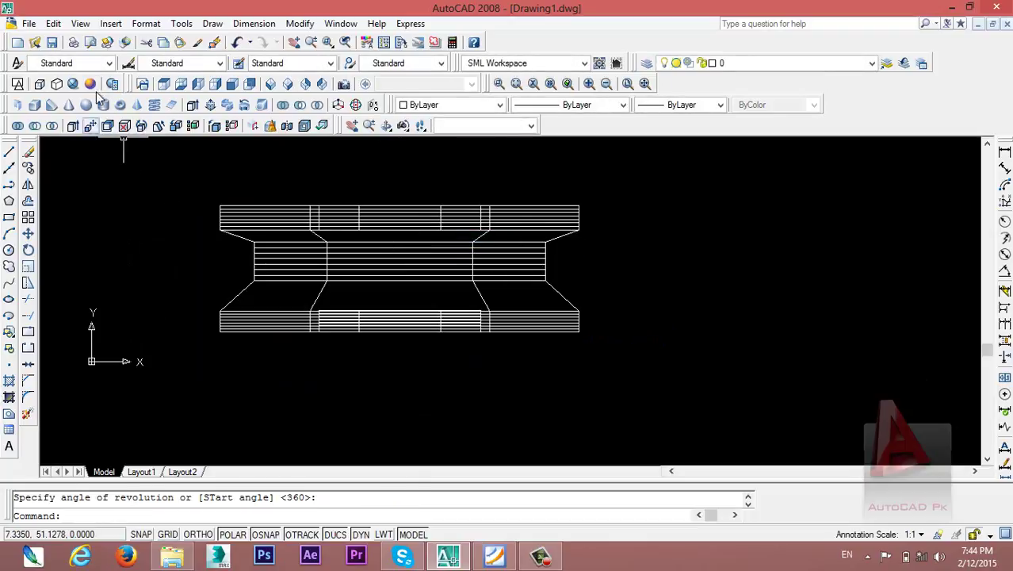
- Shade the pulley in Conceptual style and orbit to show its centre hole
click(91, 84)
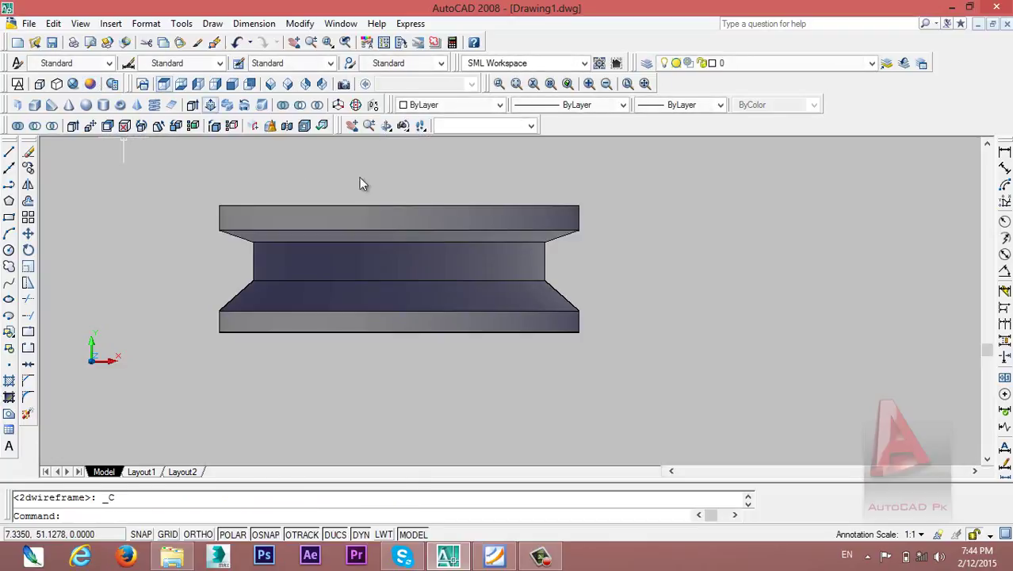
click(405, 127)
mouse_move(389, 199)
mouse_down()
mouse_move(351, 313)
mouse_move(409, 213)
mouse_move(357, 279)
mouse_move(384, 180)
mouse_move(457, 152)
mouse_move(339, 158)
mouse_move(420, 238)
mouse_move(547, 161)
mouse_move(371, 297)
mouse_move(294, 219)
mouse_move(464, 204)
mouse_move(308, 281)
mouse_move(354, 298)
mouse_move(345, 272)
mouse_up()
click(387, 127)
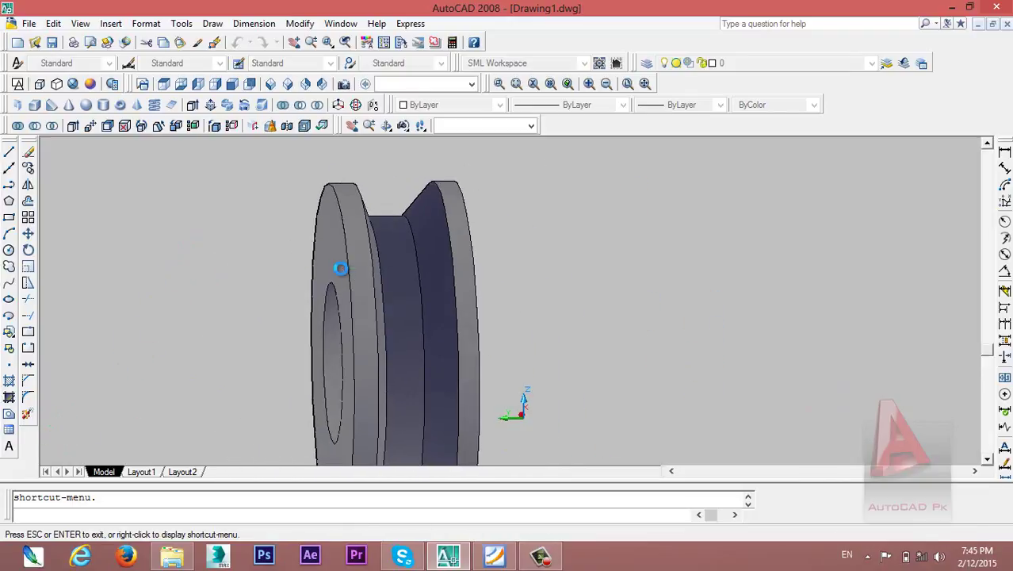
- Undo the orbit and shading, then draw a vertical axis line right of the profile
key(Escape)
key(ctrl+z)
key(ctrl+z)
key(ctrl+z)
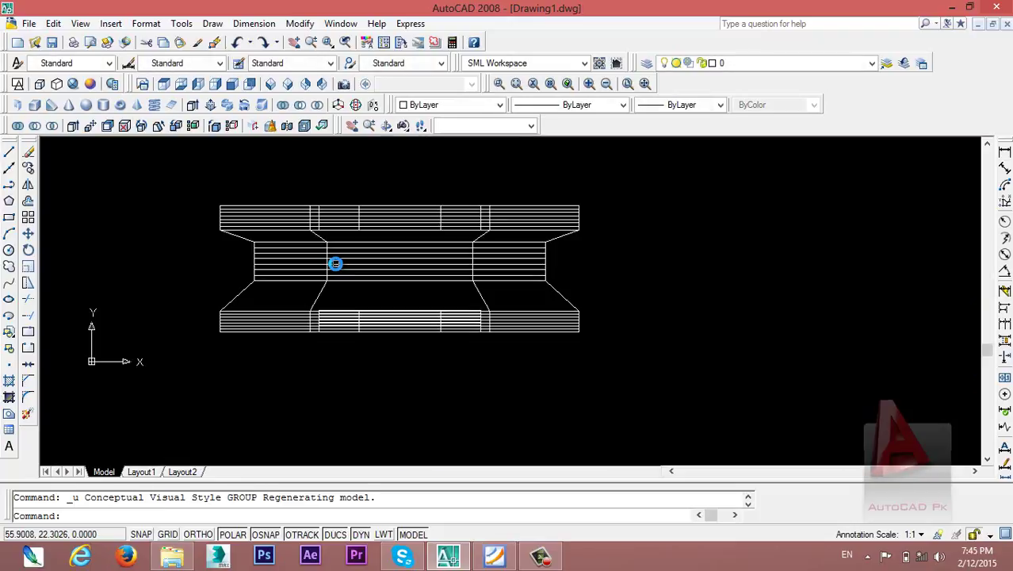
key(ctrl+z)
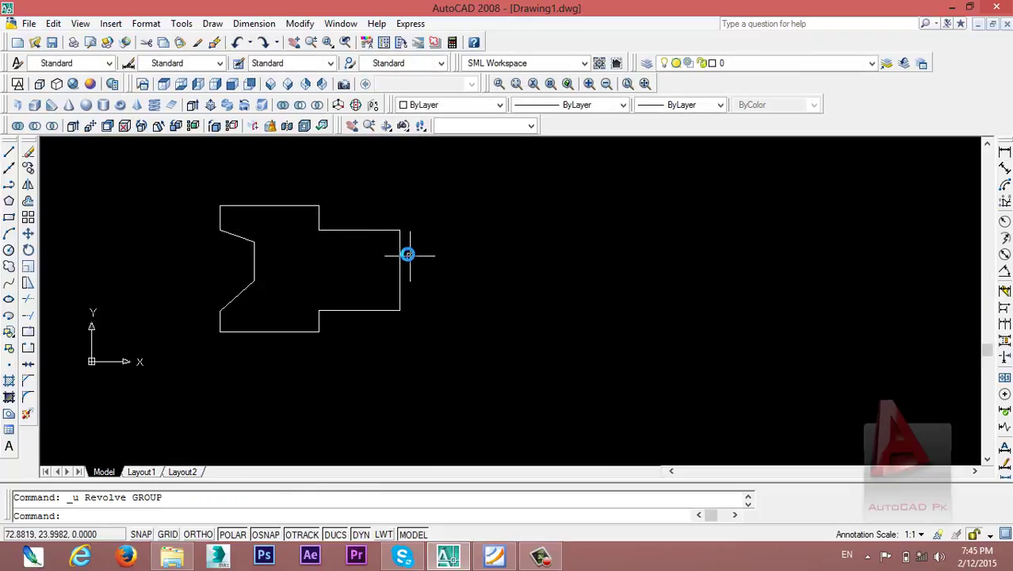
click(9, 153)
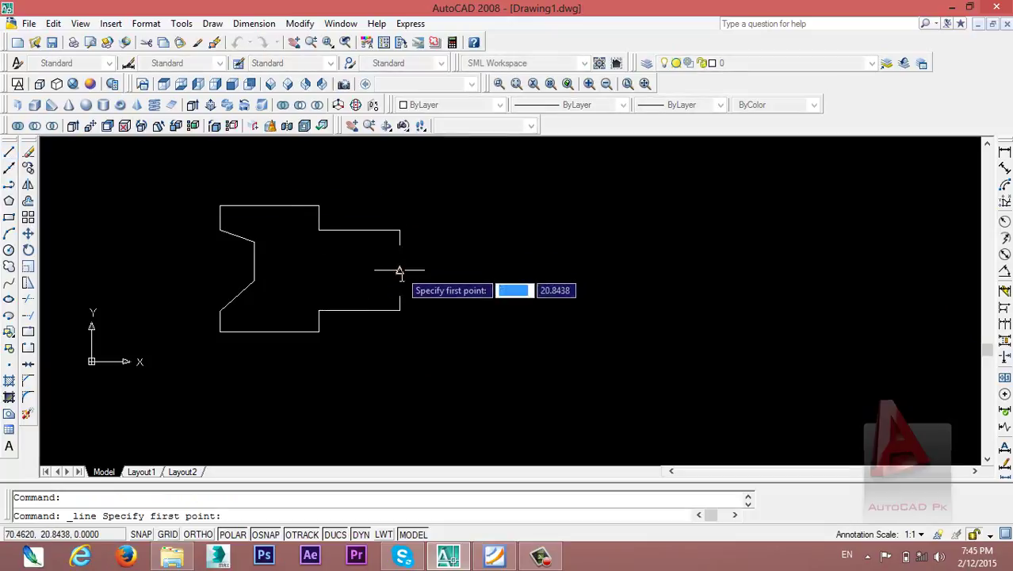
click(436, 204)
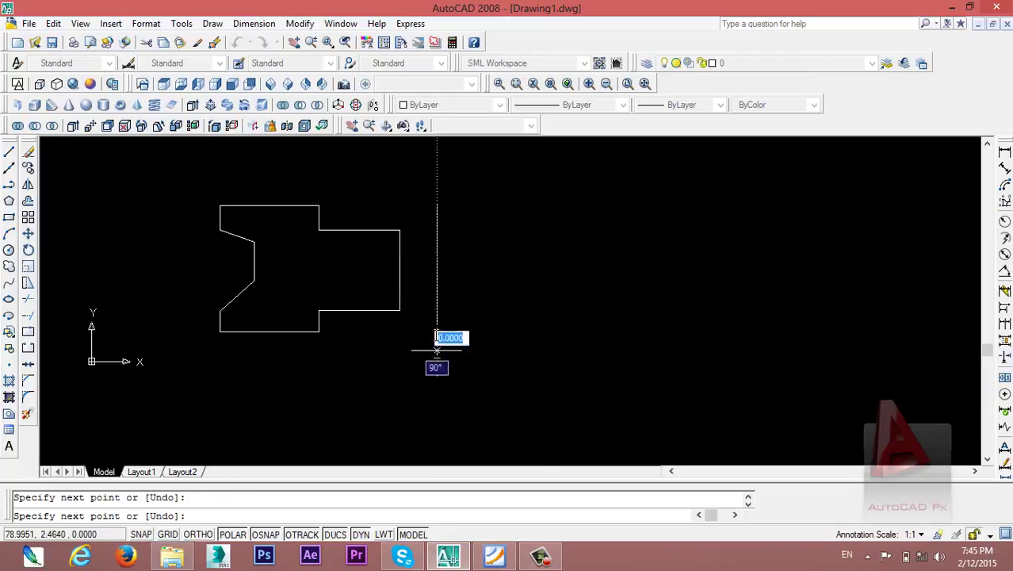
right_click(437, 334)
click(449, 344)
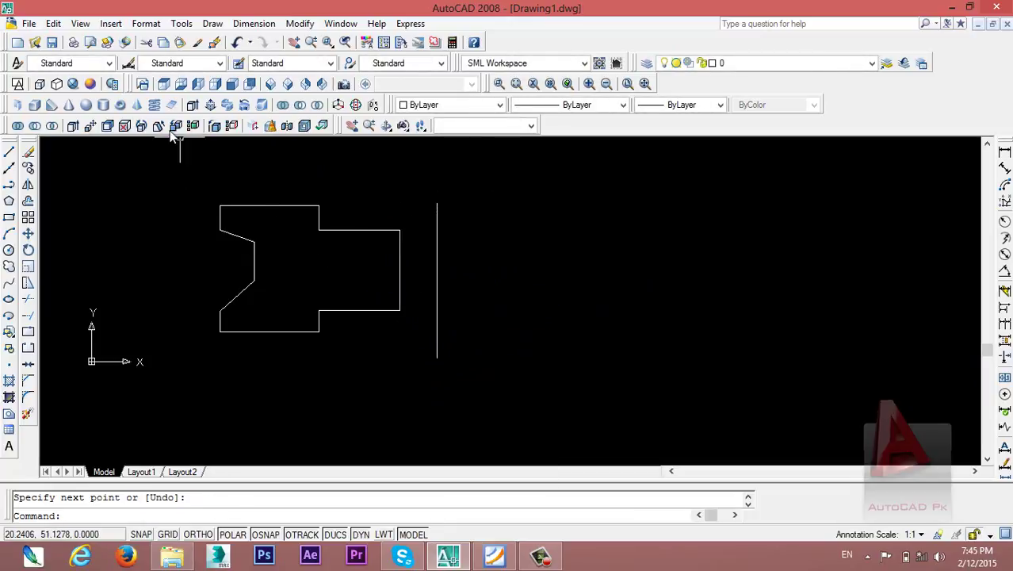
- Revolve the profile 360° around the vertical line into a wheel-shaped solid
click(245, 105)
click(183, 157)
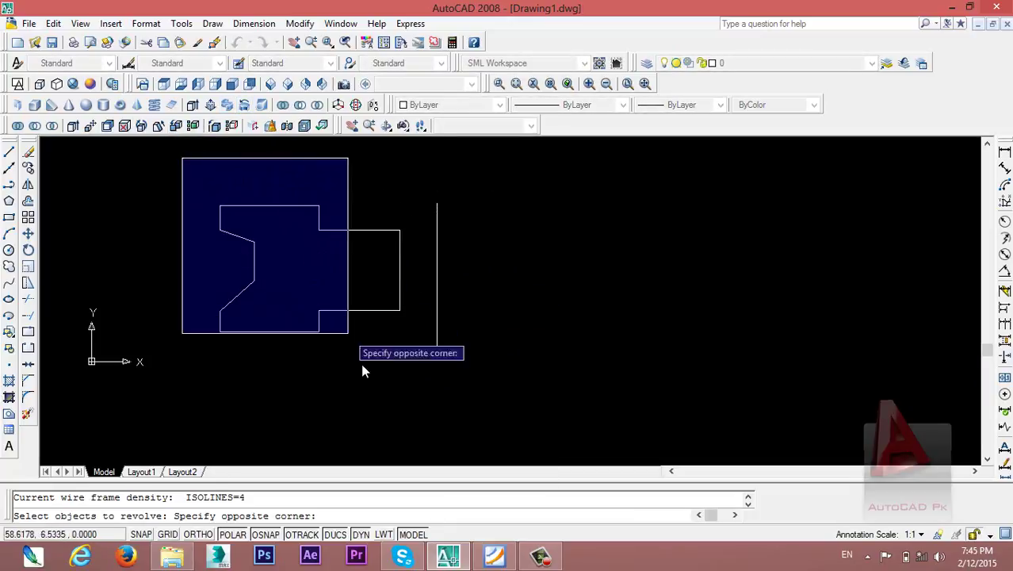
click(409, 384)
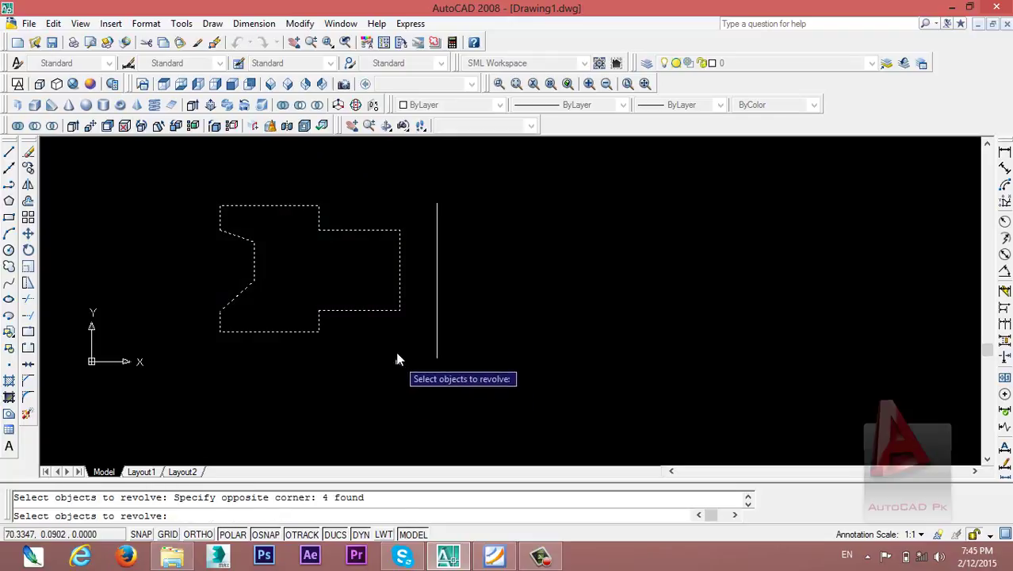
key(Return)
click(437, 359)
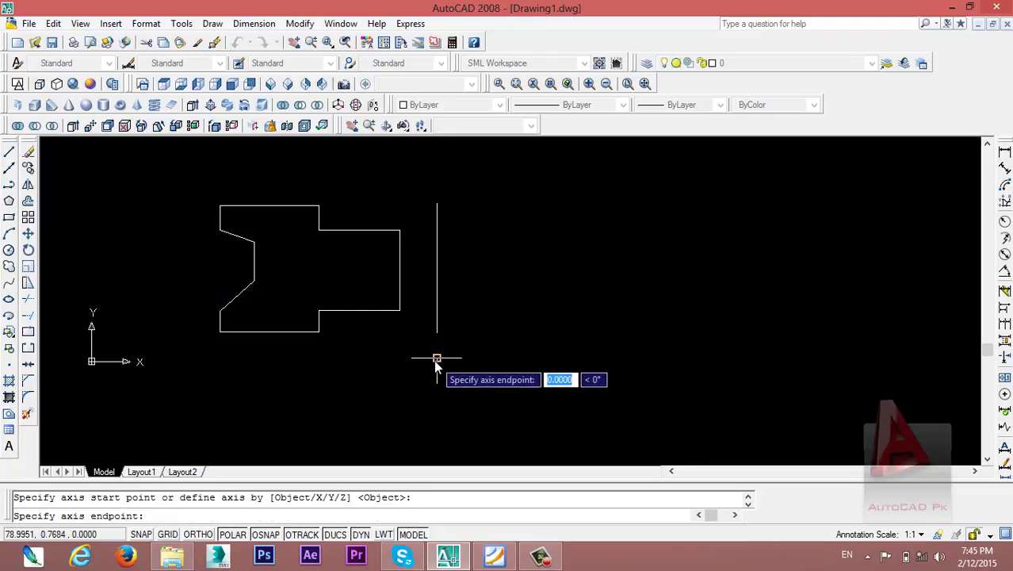
click(436, 207)
key(Return)
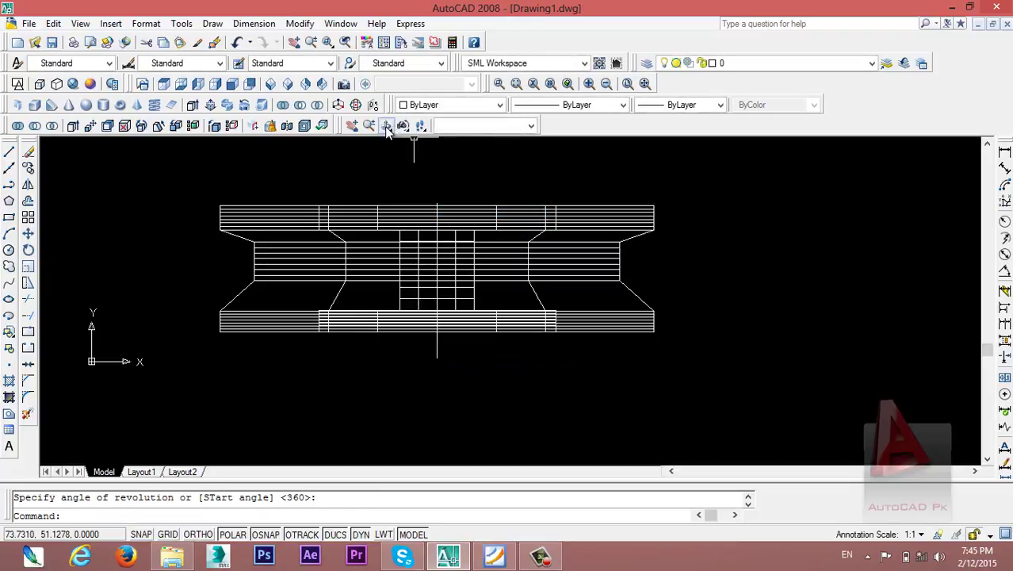
- View the wheel shaded and orbited, then undo back to 2D wireframe
click(386, 127)
click(89, 85)
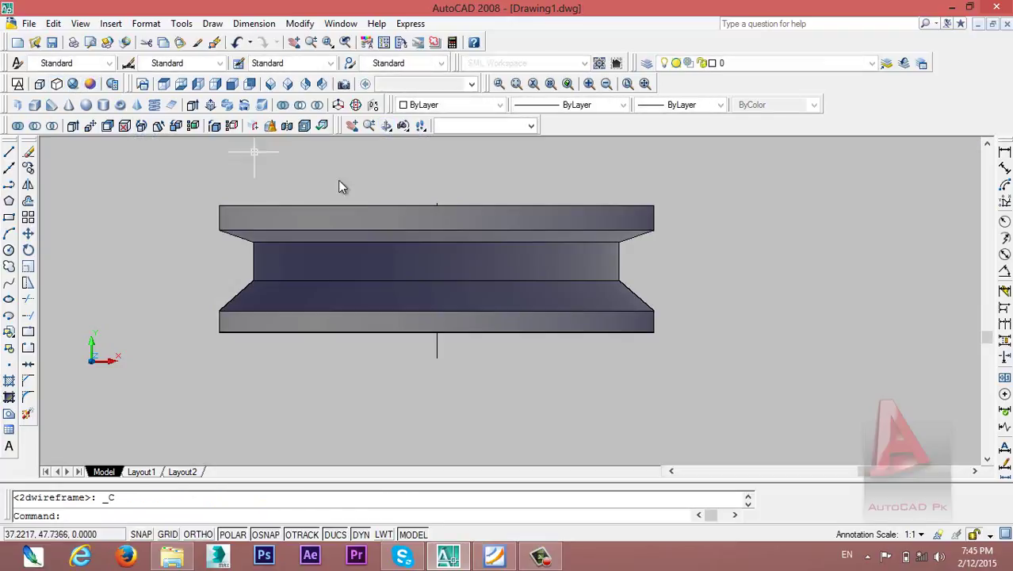
click(386, 126)
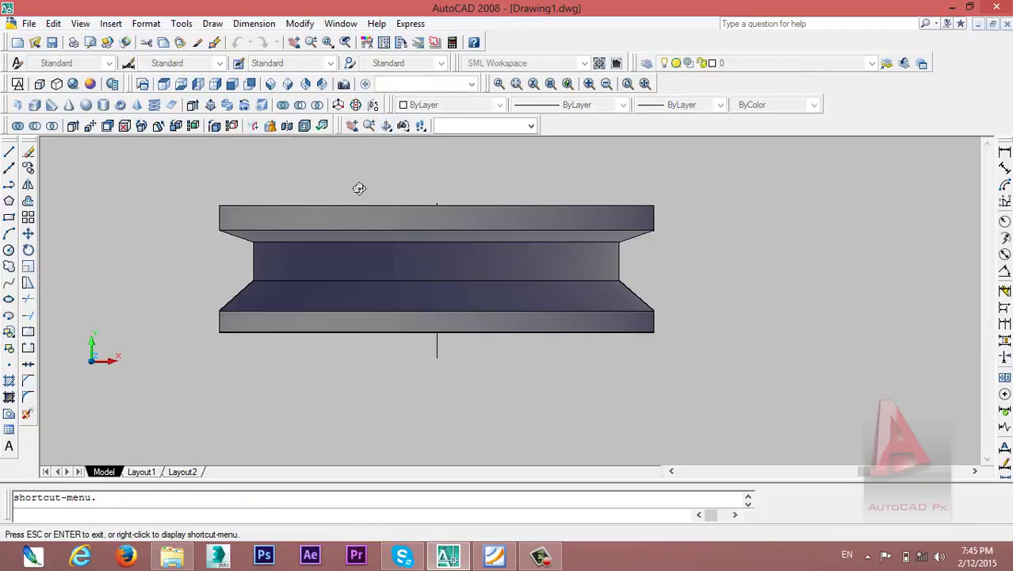
mouse_move(355, 188)
mouse_down()
mouse_move(393, 249)
mouse_move(245, 301)
mouse_move(376, 205)
mouse_move(453, 215)
mouse_move(373, 224)
mouse_move(420, 193)
mouse_move(426, 226)
mouse_move(413, 238)
mouse_move(384, 222)
mouse_move(238, 278)
mouse_move(188, 266)
mouse_move(407, 217)
mouse_move(197, 256)
mouse_move(432, 247)
mouse_up()
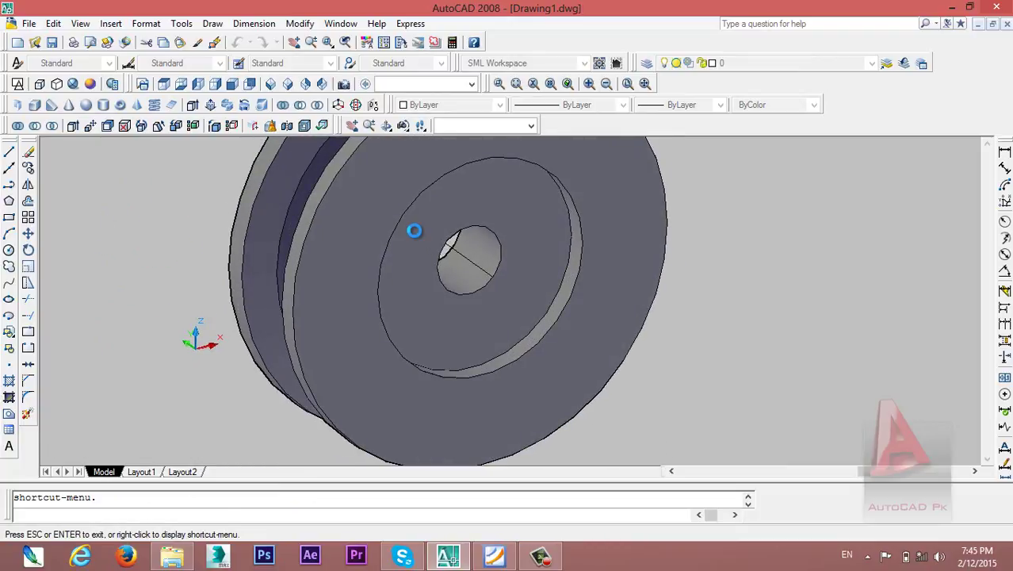
key(Escape)
key(ctrl+z)
key(ctrl+z)
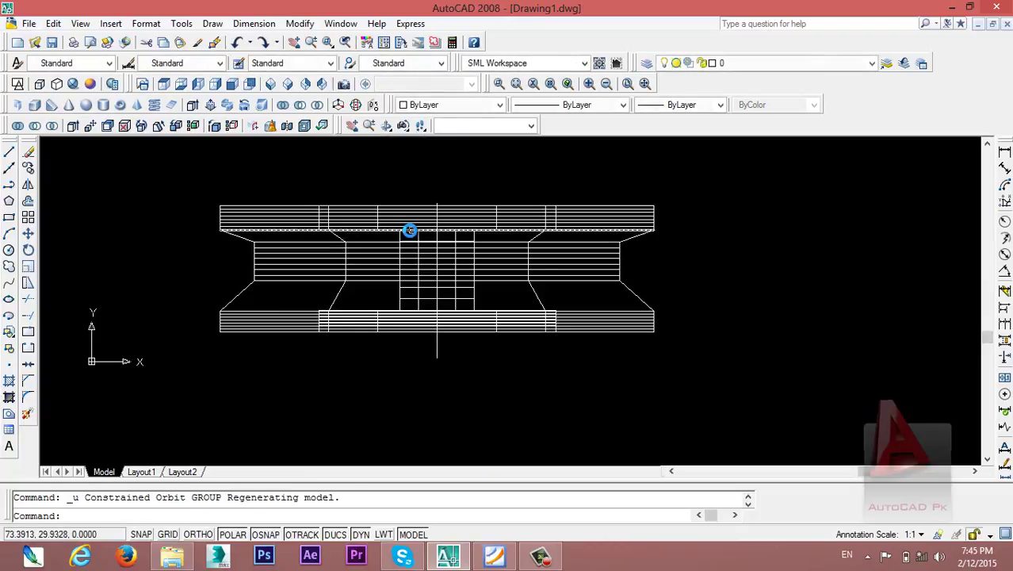
key(ctrl+z)
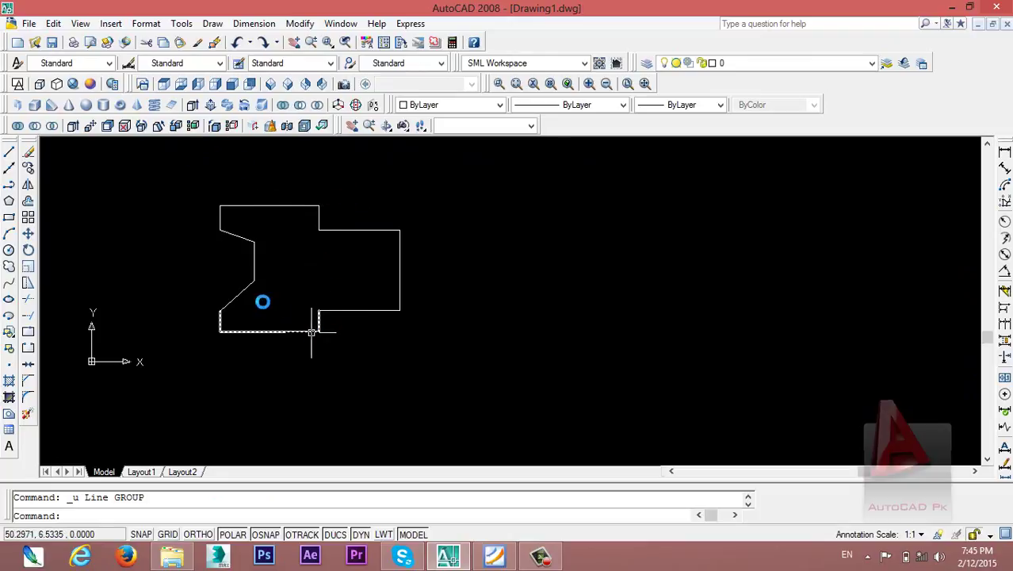
- Revolve the profile 360° about its bottom edge into a stepped cylinder
click(243, 106)
click(182, 184)
click(484, 361)
key(Return)
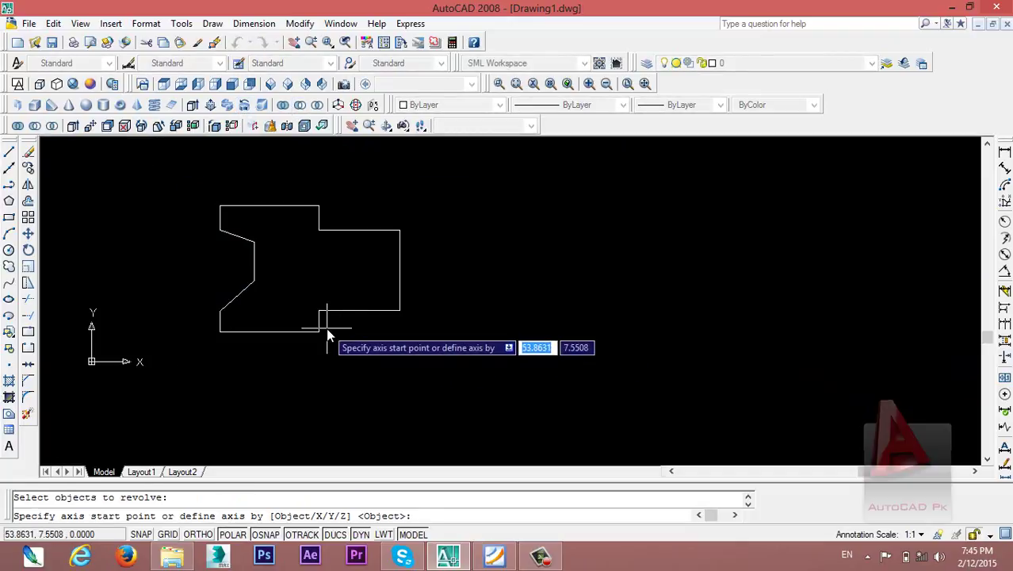
click(318, 332)
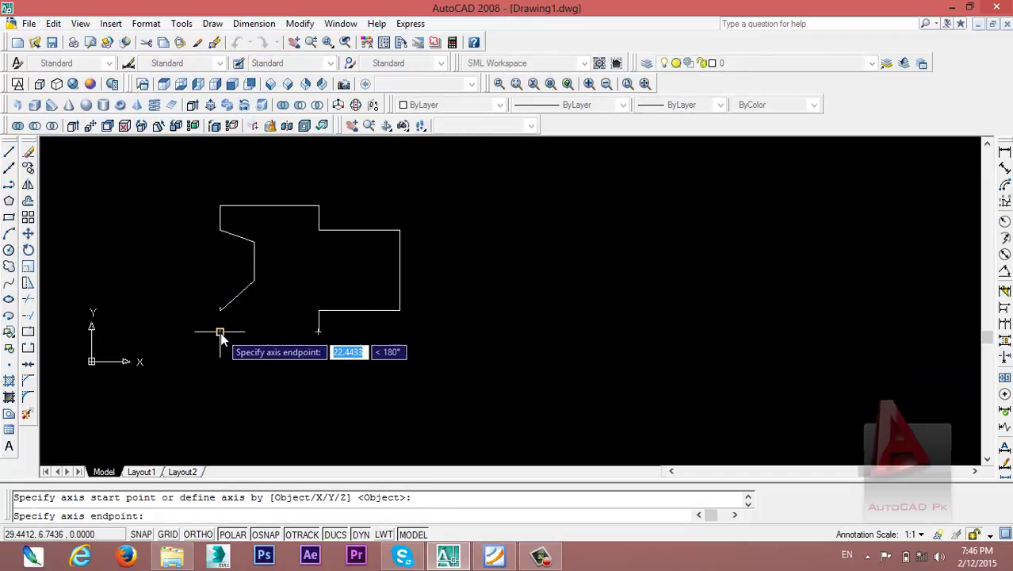
click(221, 336)
key(Return)
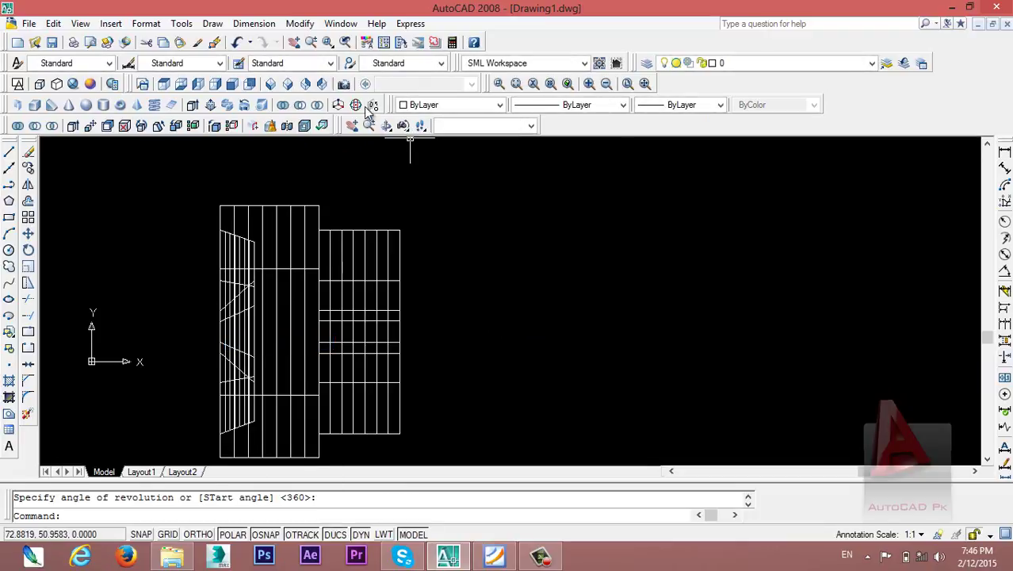
- Apply Conceptual shading and orbit the stepped cylinder into a 3D view
click(98, 84)
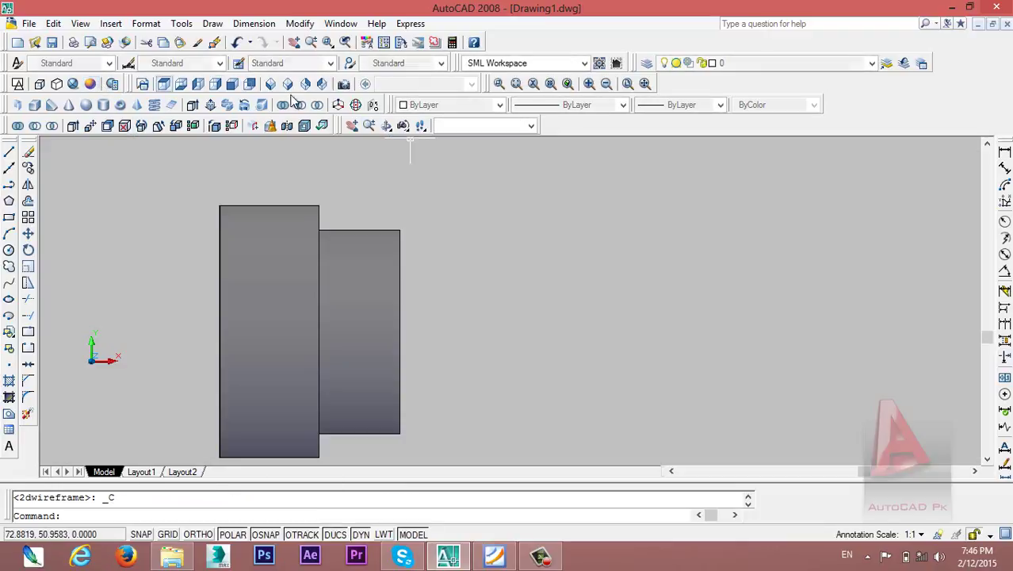
click(386, 126)
mouse_move(297, 211)
mouse_down()
mouse_move(333, 236)
mouse_move(346, 140)
mouse_move(328, 307)
mouse_move(286, 251)
mouse_move(395, 204)
mouse_move(606, 219)
mouse_move(290, 256)
mouse_move(238, 275)
mouse_move(302, 210)
mouse_move(222, 249)
mouse_move(373, 203)
mouse_move(133, 103)
mouse_up()
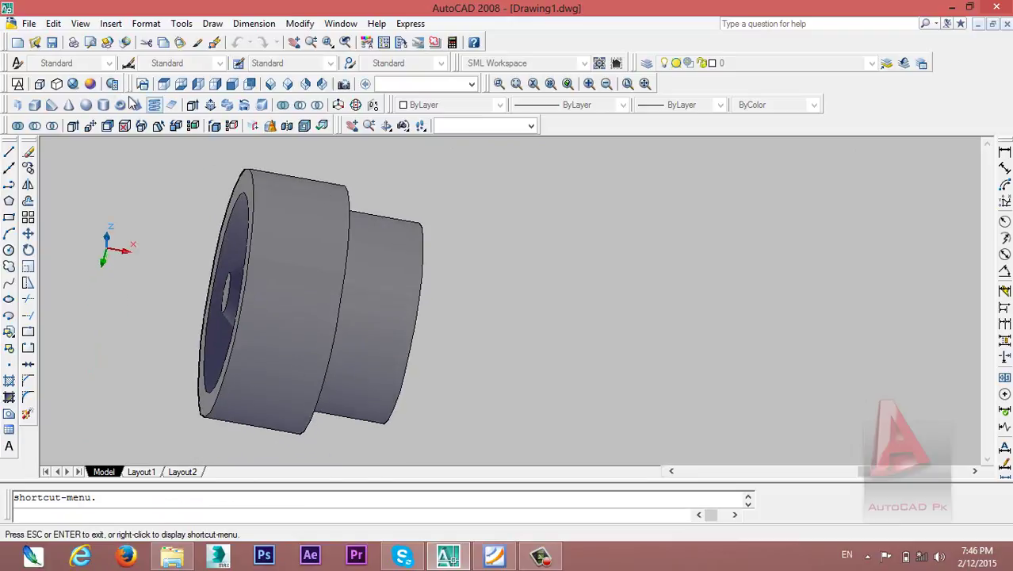
- Show the solid in Realistic style and orbit to view its top face
click(73, 85)
click(388, 127)
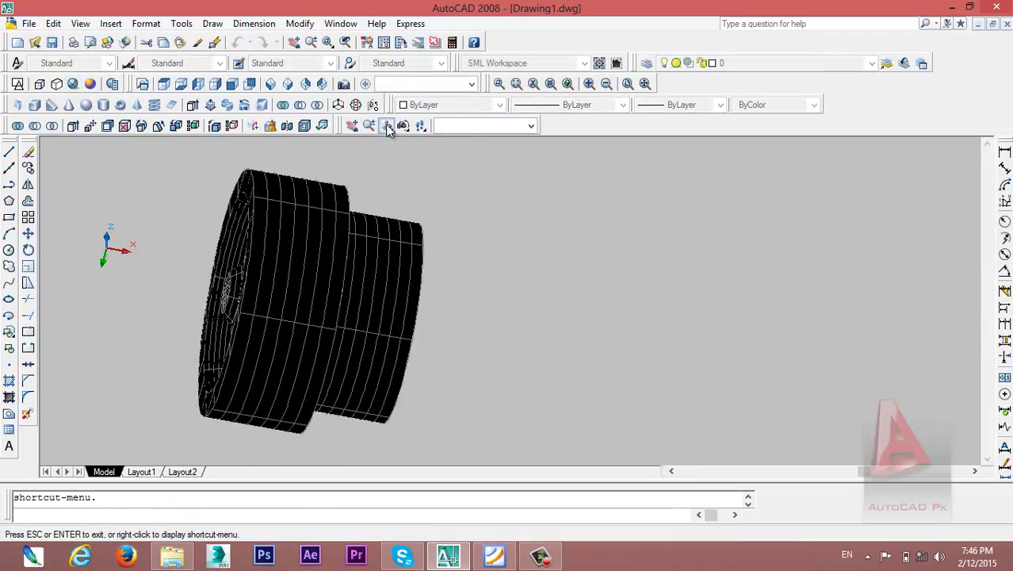
mouse_move(221, 270)
mouse_down()
mouse_move(374, 199)
mouse_move(285, 385)
mouse_move(389, 236)
mouse_move(196, 405)
mouse_move(297, 339)
mouse_move(199, 355)
mouse_move(305, 285)
mouse_move(286, 293)
mouse_up()
- Switch to 3D Hidden style and orbit the part to an angled view
click(57, 84)
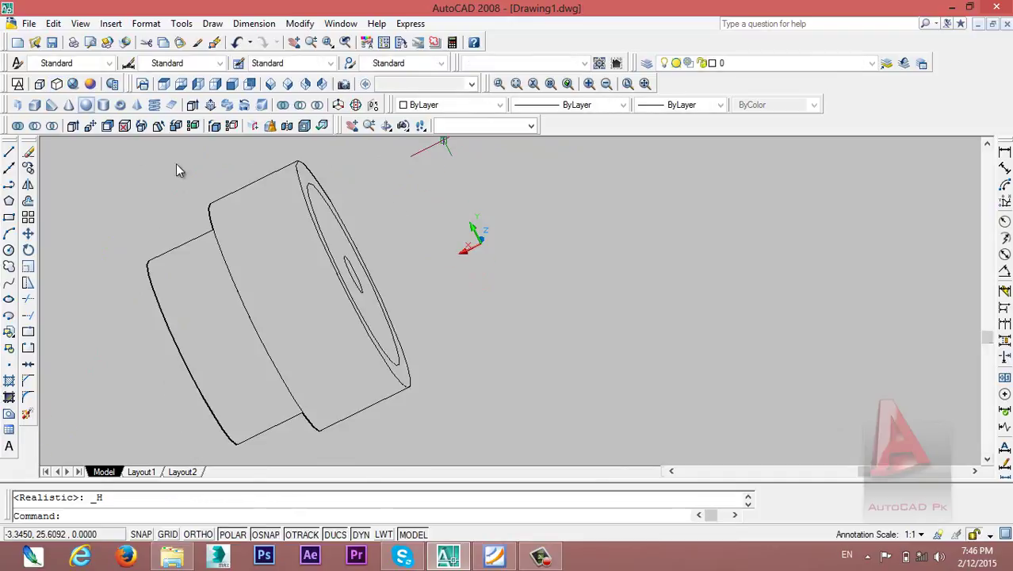
click(386, 127)
drag(374, 222, 276, 308)
mouse_move(250, 402)
mouse_down()
mouse_move(464, 263)
mouse_move(202, 344)
mouse_move(412, 311)
mouse_move(448, 352)
mouse_move(242, 304)
mouse_move(472, 298)
mouse_move(510, 323)
mouse_move(423, 276)
mouse_move(447, 259)
mouse_up()
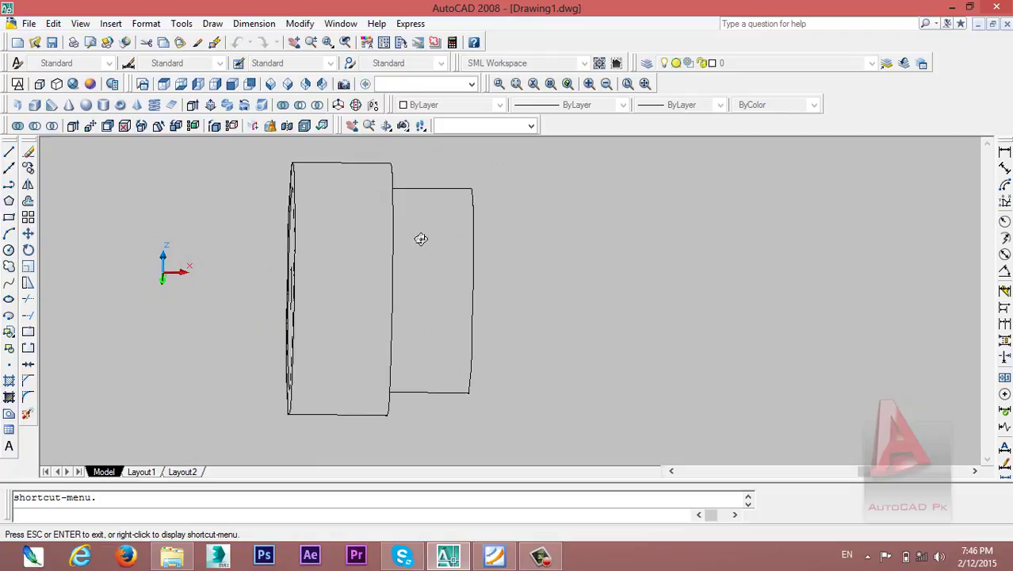
drag(436, 221, 463, 226)
- Erase the revolved stepped solid from the drawing
key(Escape)
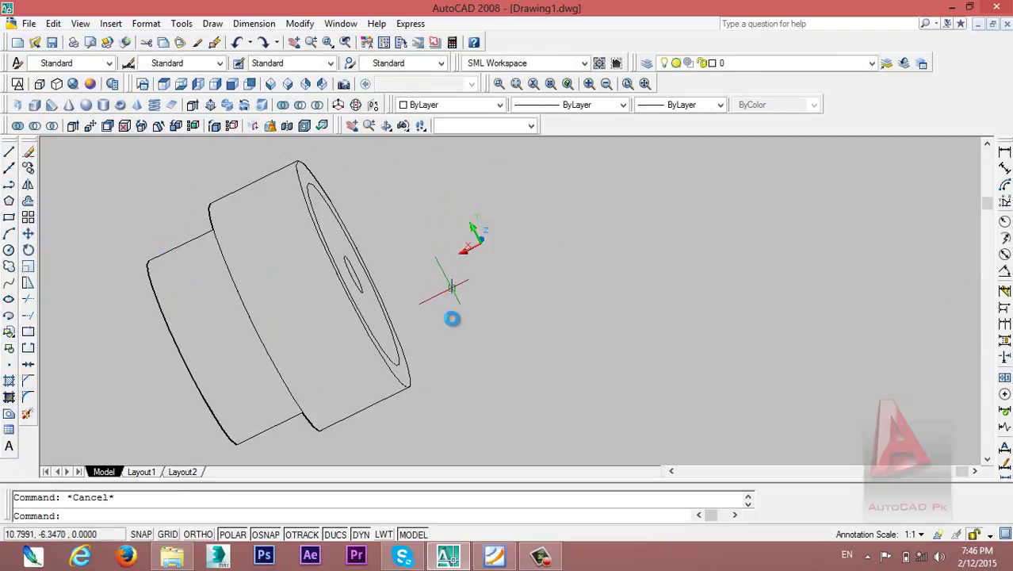
click(294, 313)
click(291, 313)
key(Delete)
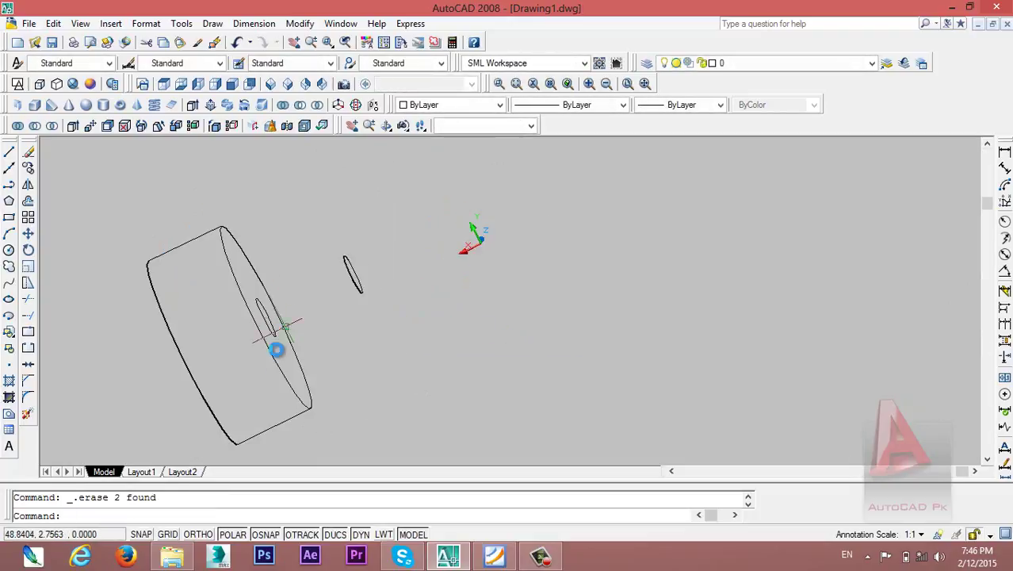
click(276, 348)
key(Escape)
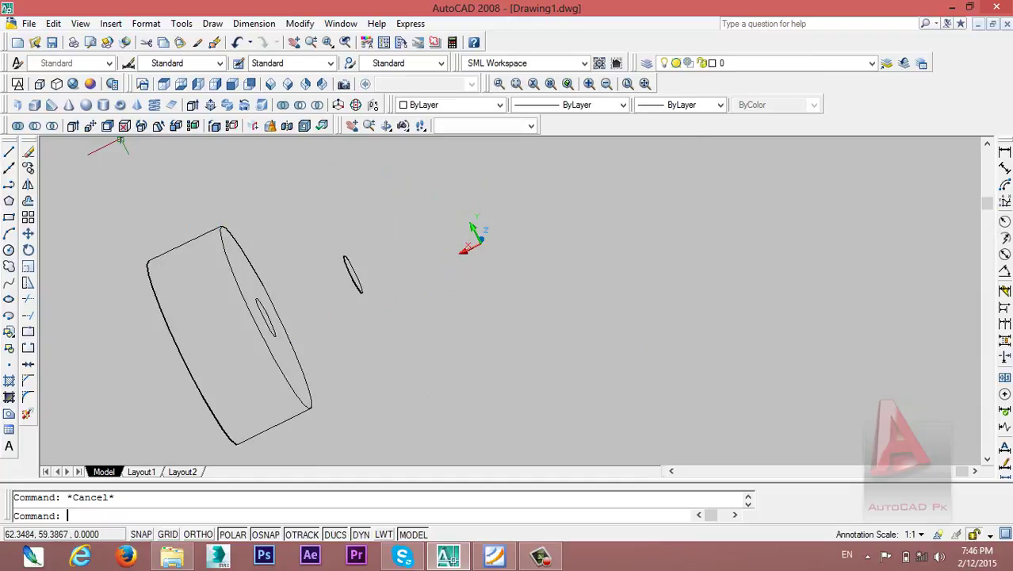
- Close Drawing1 without saving and start a new drawing with no template – Imperial
click(1007, 25)
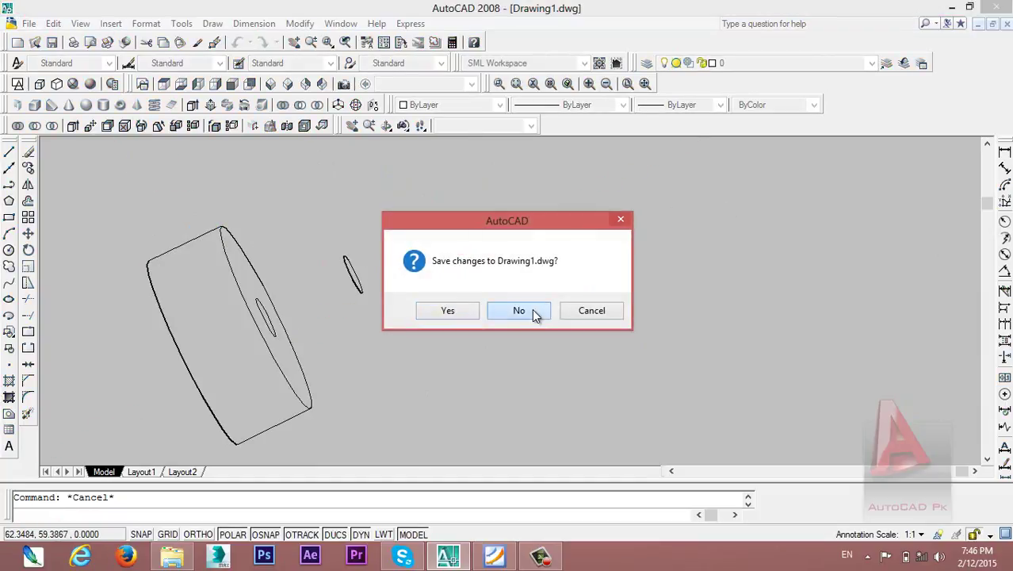
click(532, 308)
click(11, 23)
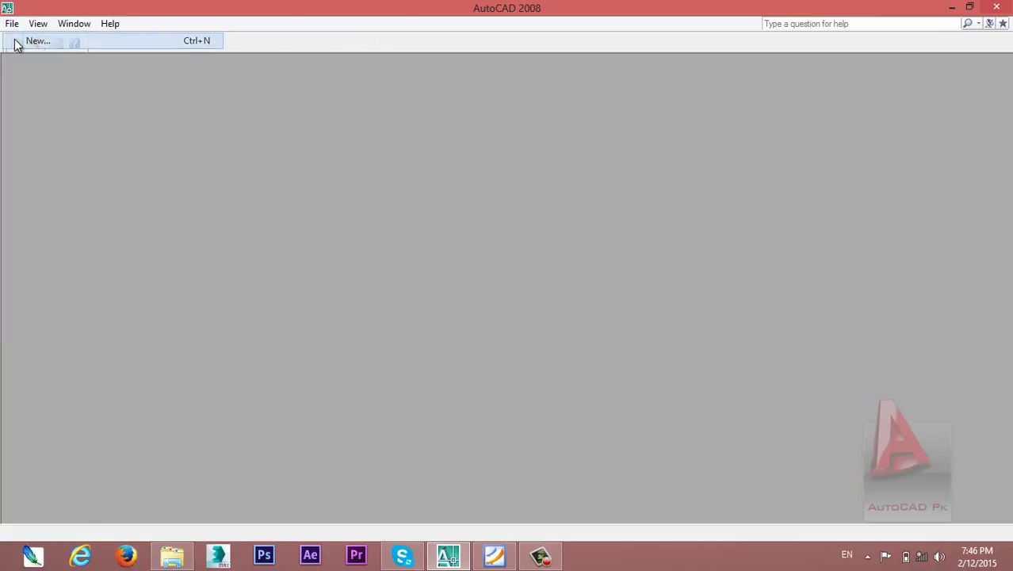
click(18, 40)
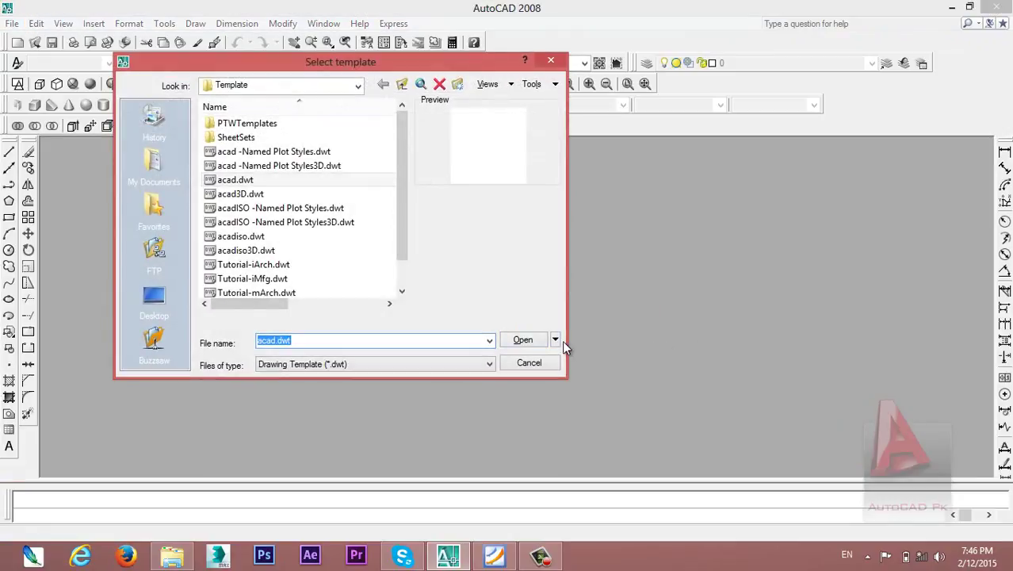
click(555, 341)
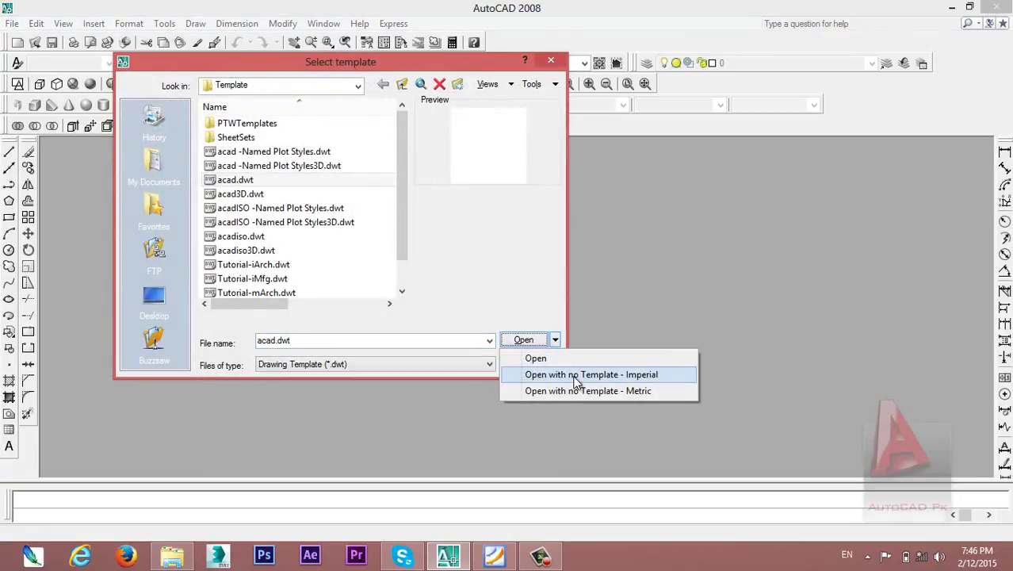
click(572, 375)
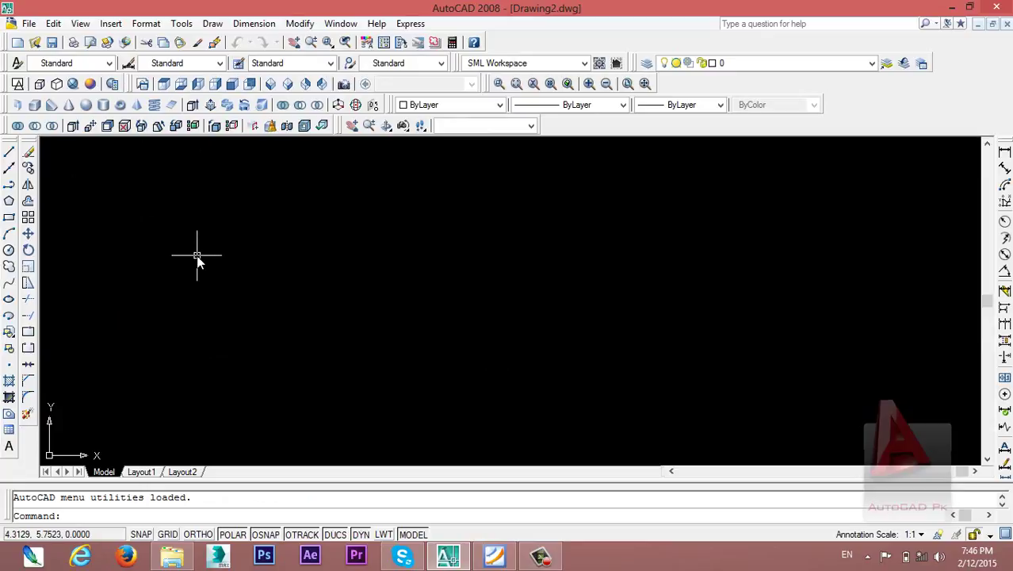
- Start a polyline with segments of 1 up, 2 across and 1 down
click(10, 185)
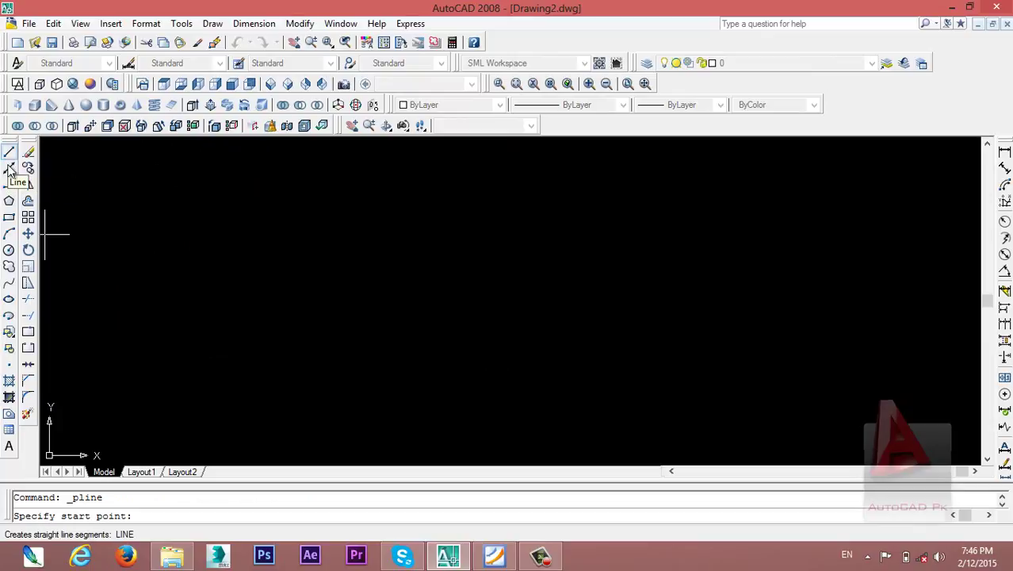
click(203, 213)
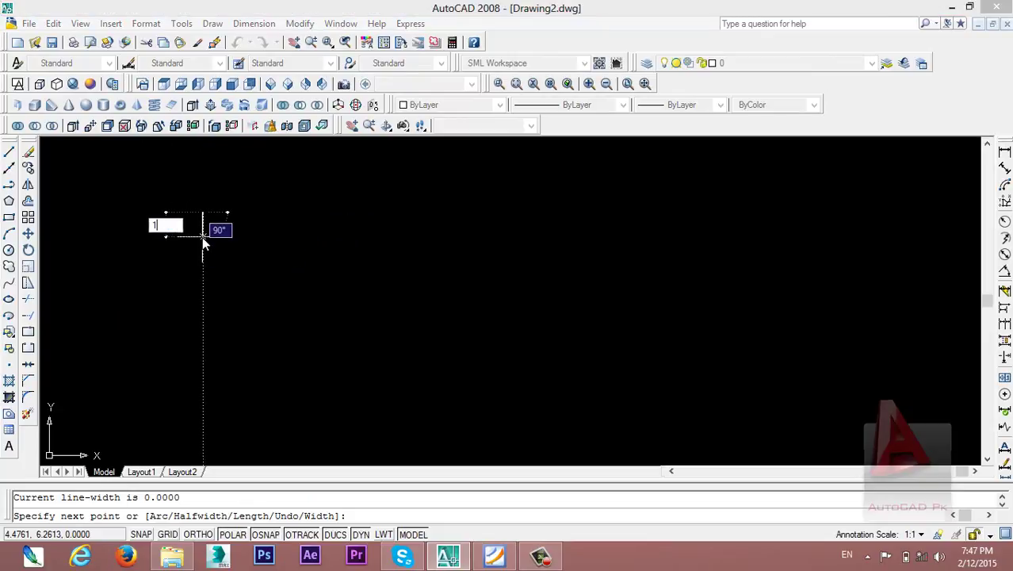
text( 1)
key(Return)
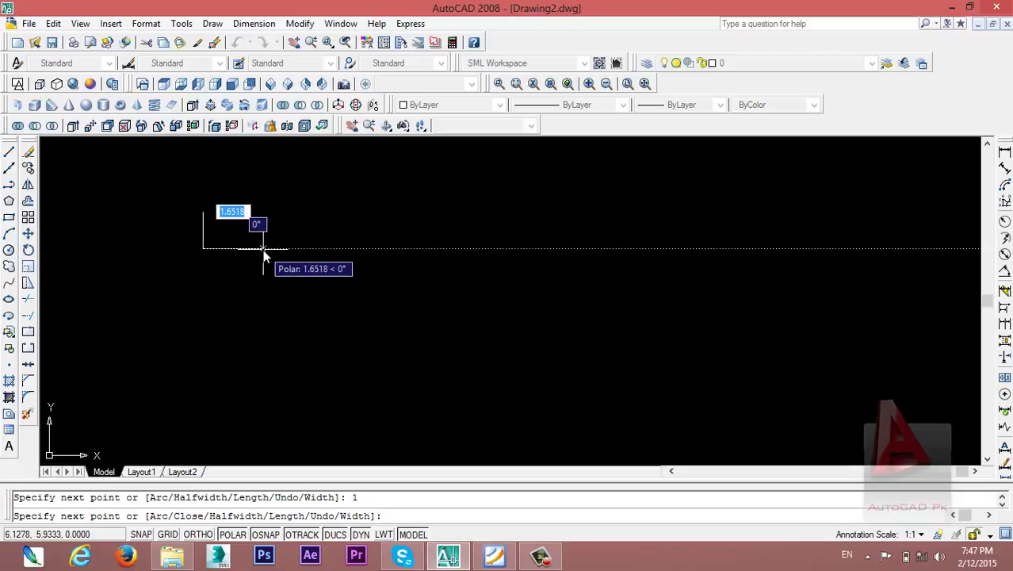
text(2)
key(Return)
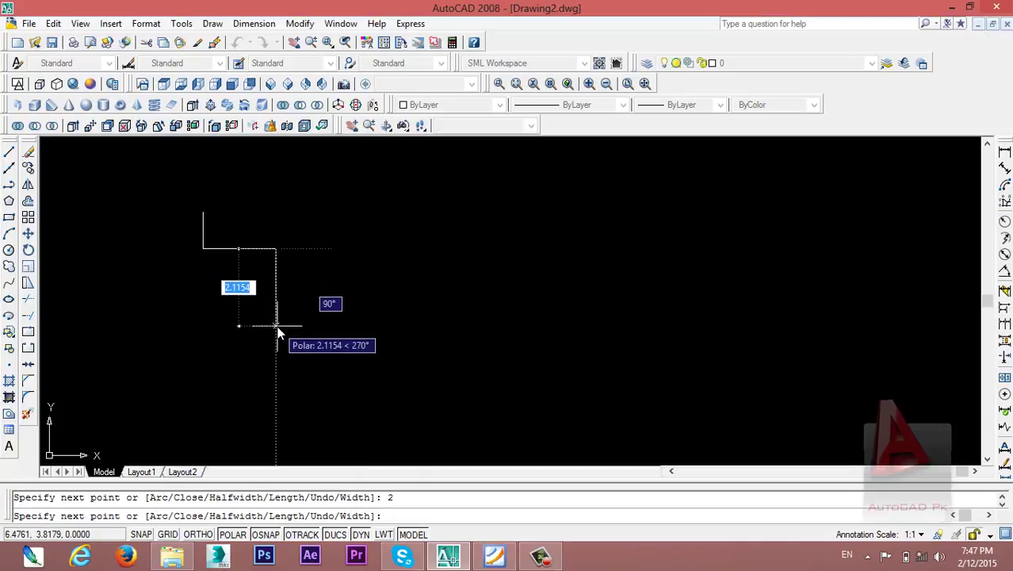
text(1)
key(Return)
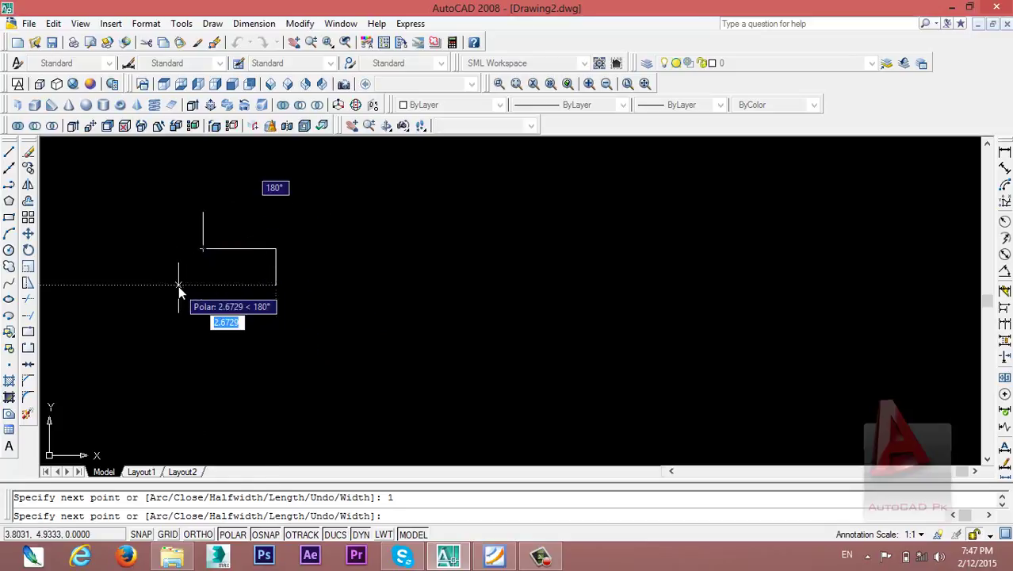
- Continue the polyline with 2 left, 1 down and a 3-unit horizontal side
text(2)
key(Return)
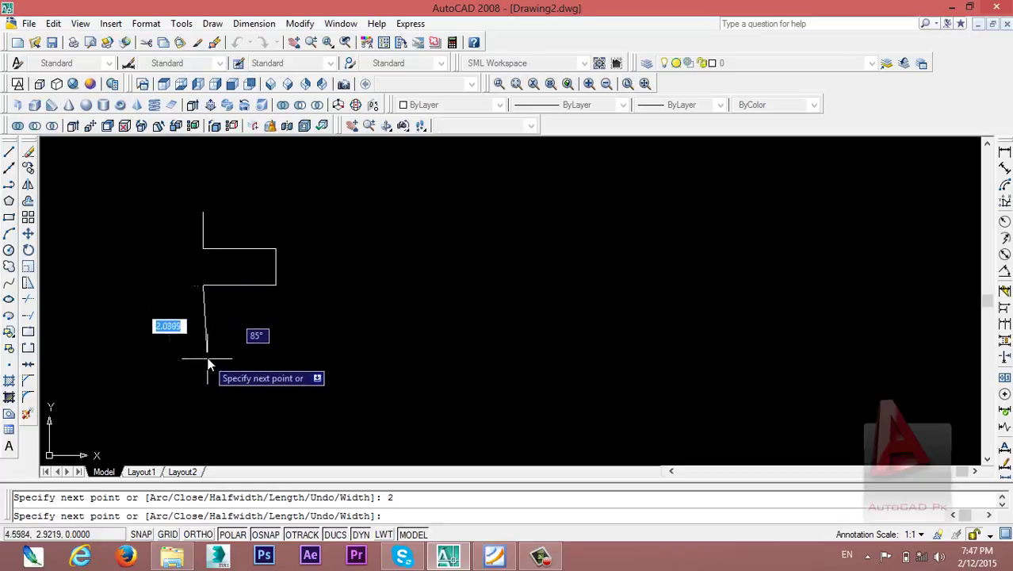
text(1)
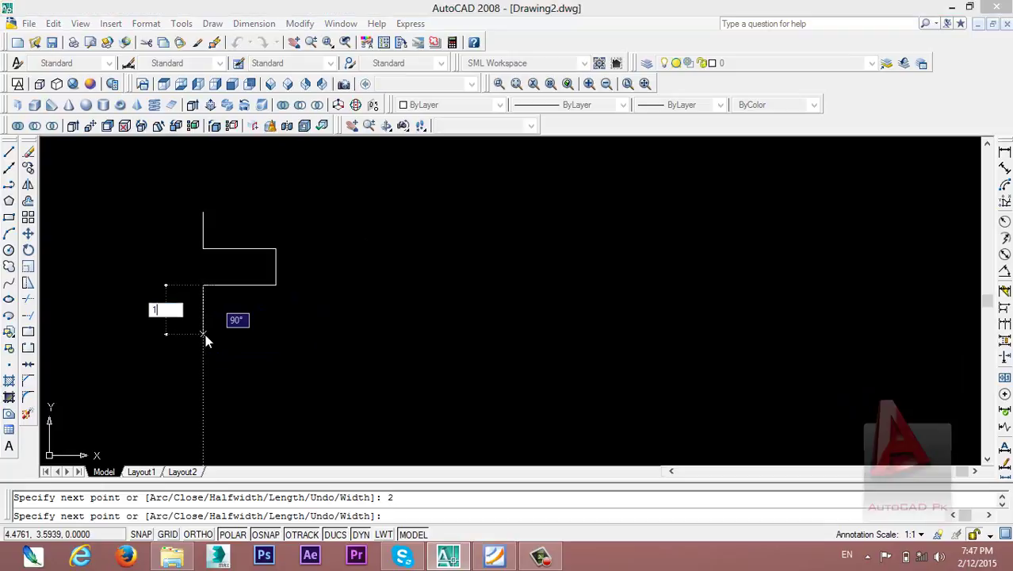
key(Return)
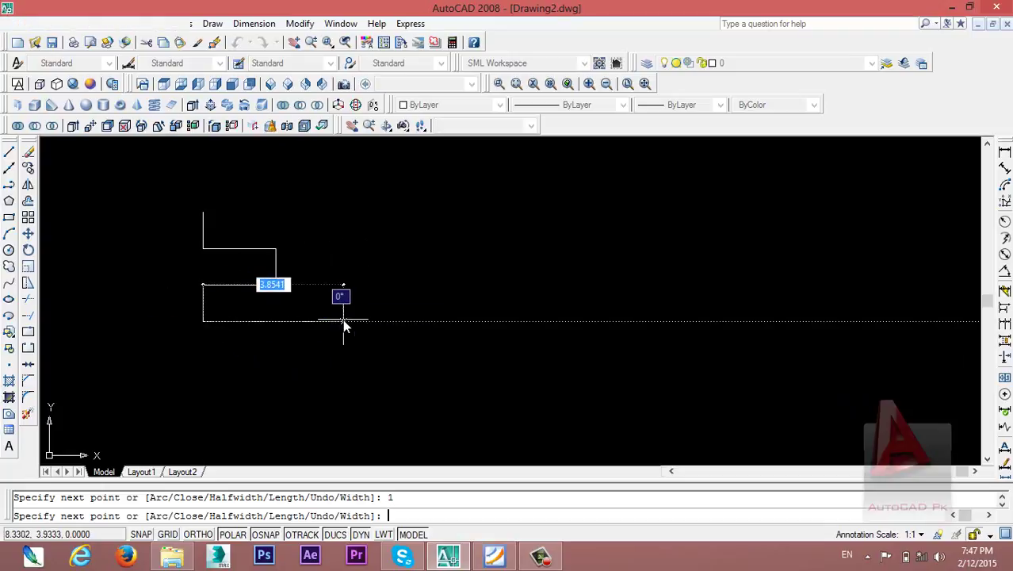
text(3)
key(Return)
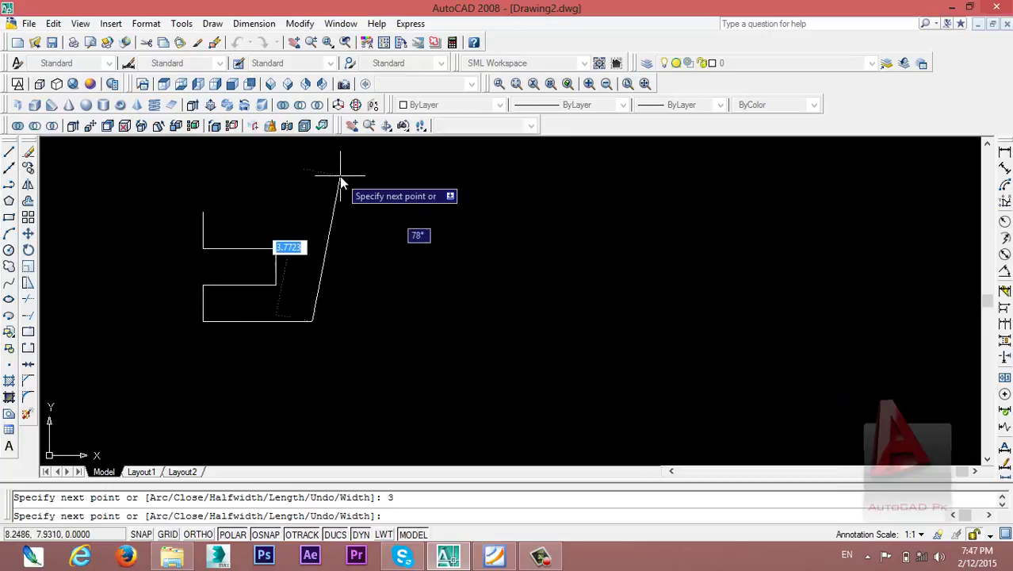
- Undo the misplaced vertical side, place the top-right corner and close the C outline
click(312, 207)
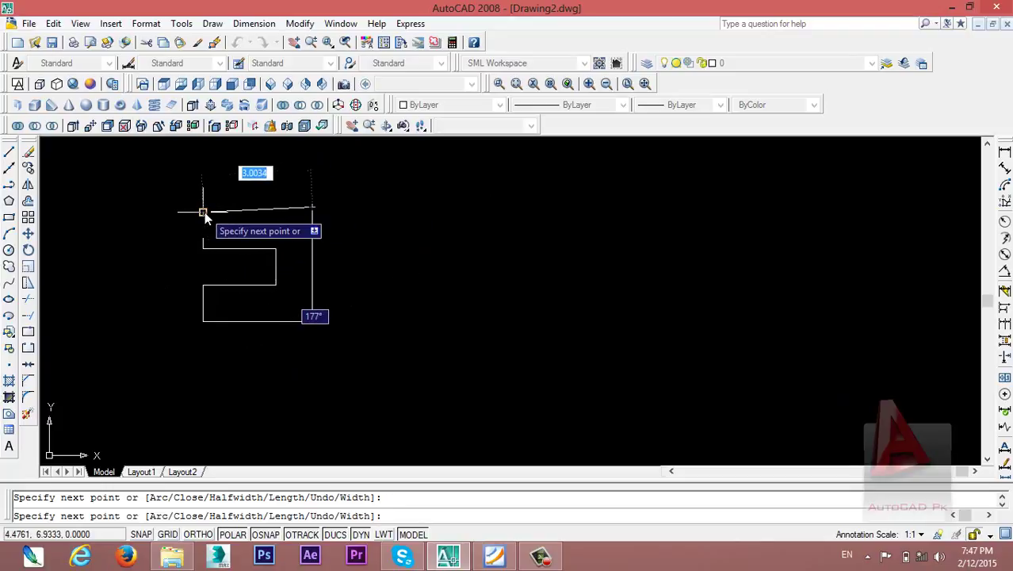
text(u)
key(Return)
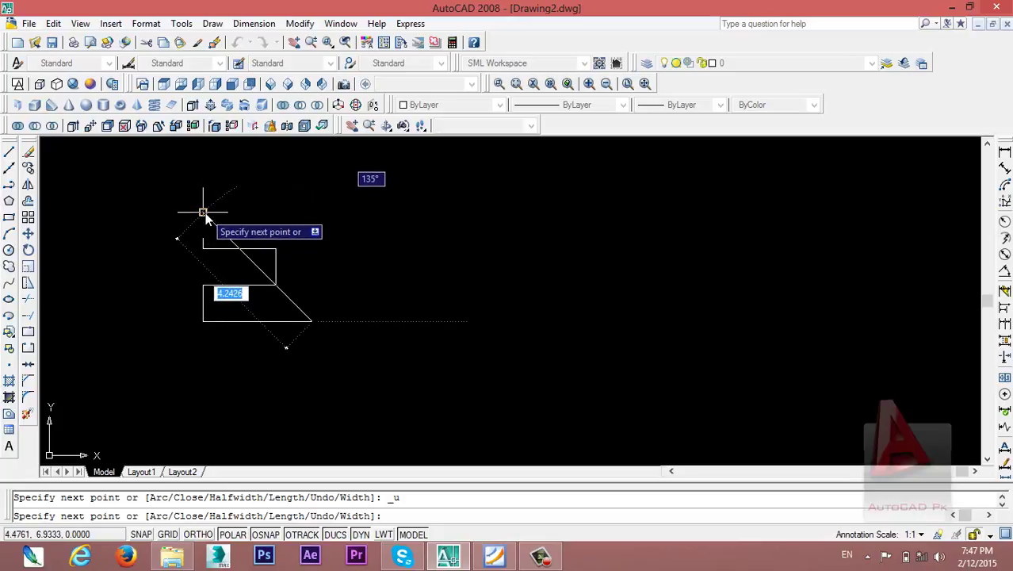
click(312, 214)
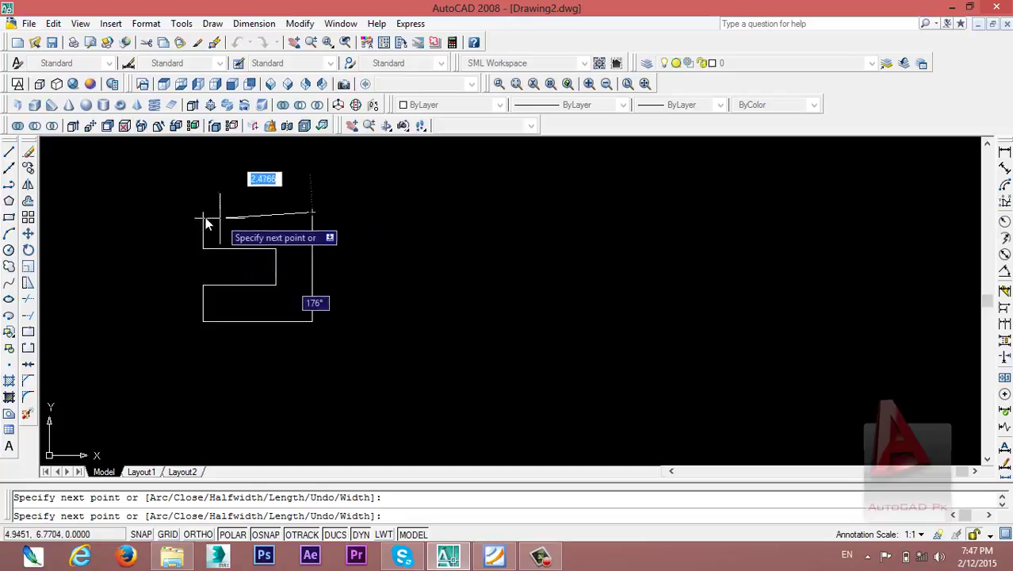
right_click(203, 212)
click(222, 222)
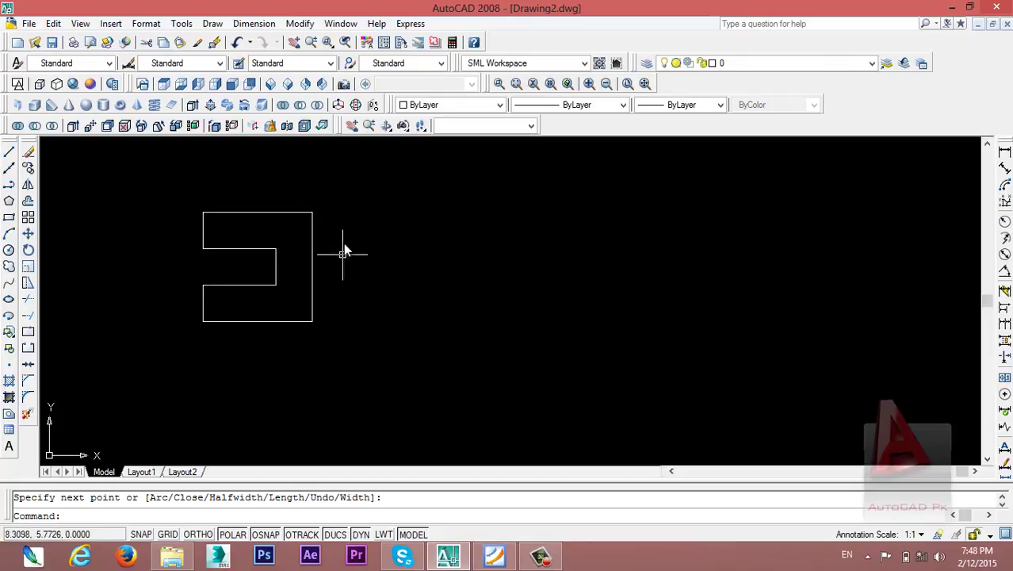
click(228, 107)
click(171, 174)
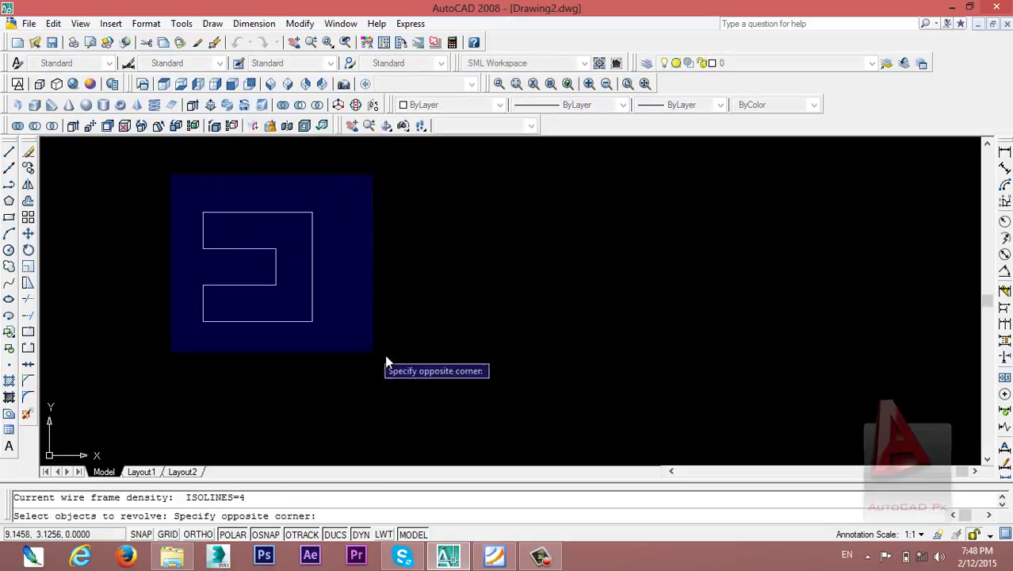
click(418, 374)
key(Return)
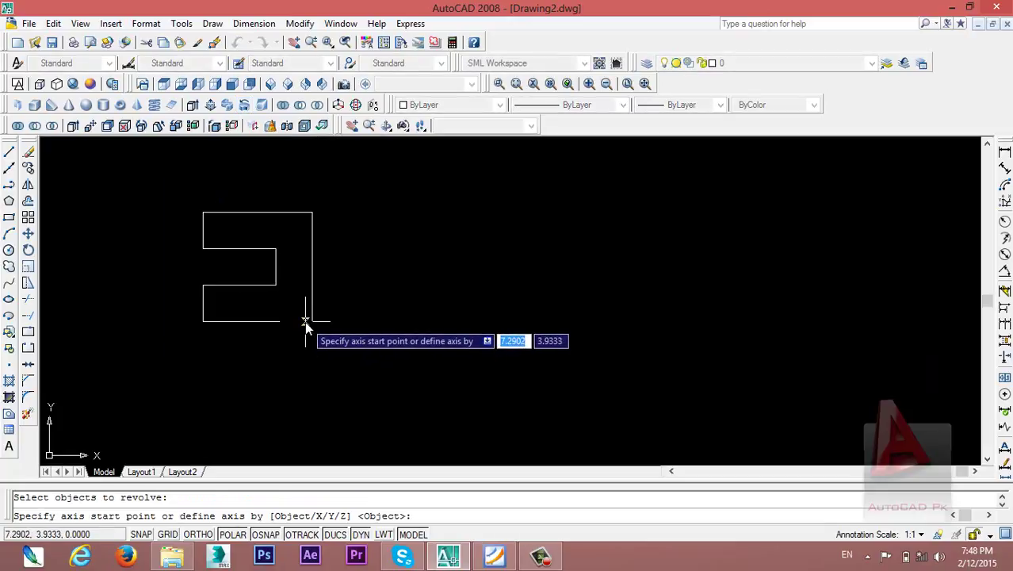
click(312, 322)
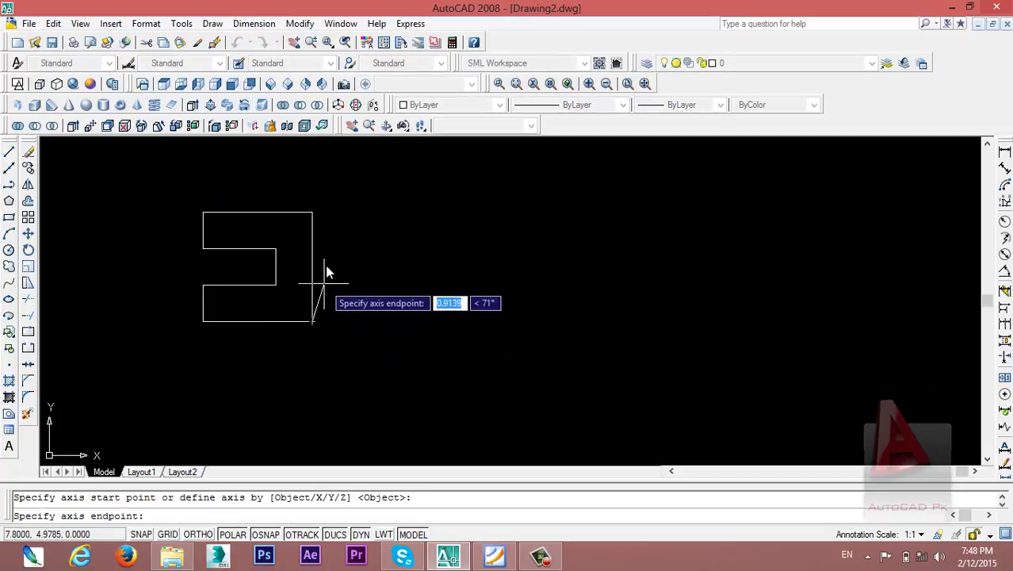
click(312, 212)
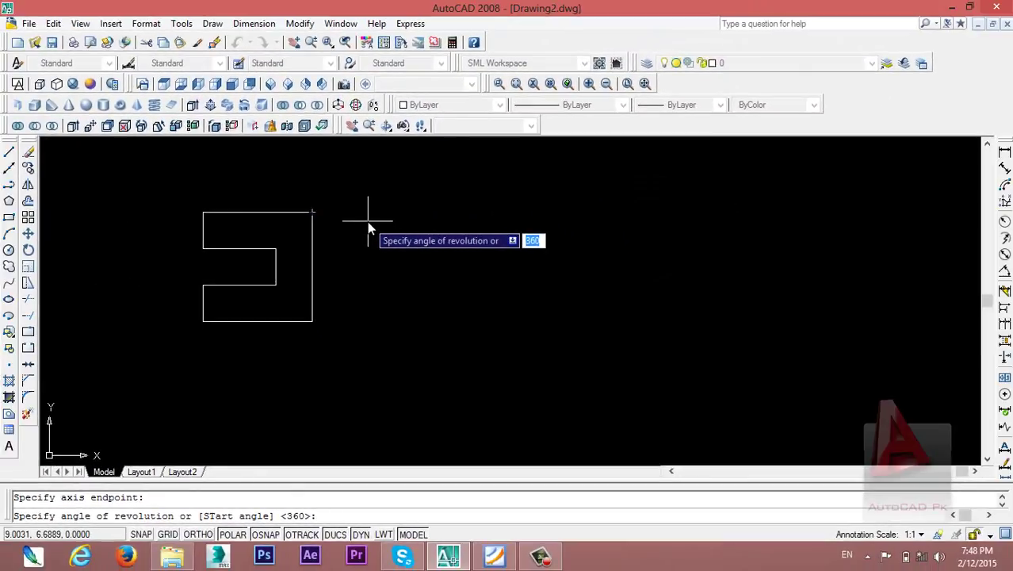
key(Return)
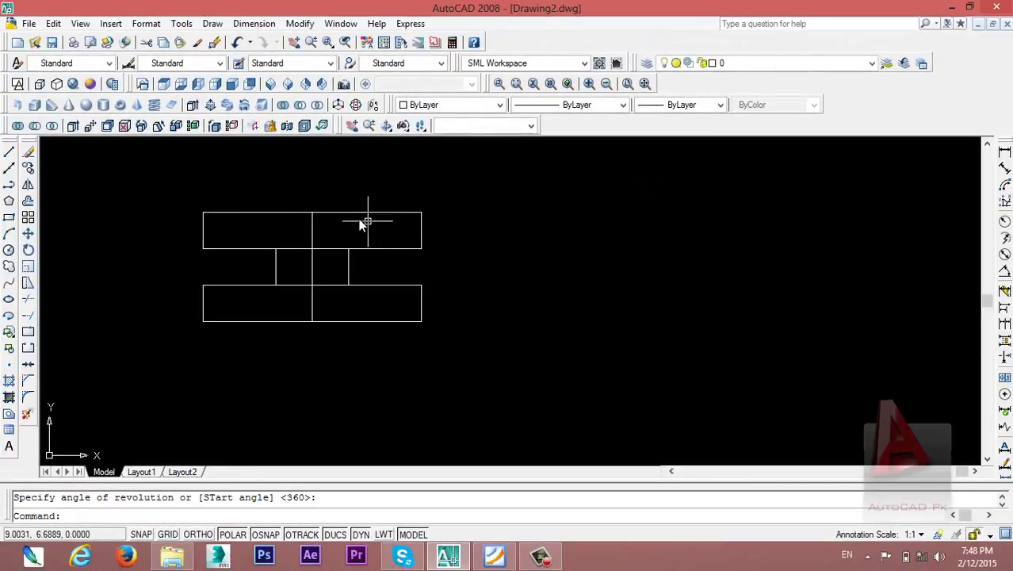
click(89, 84)
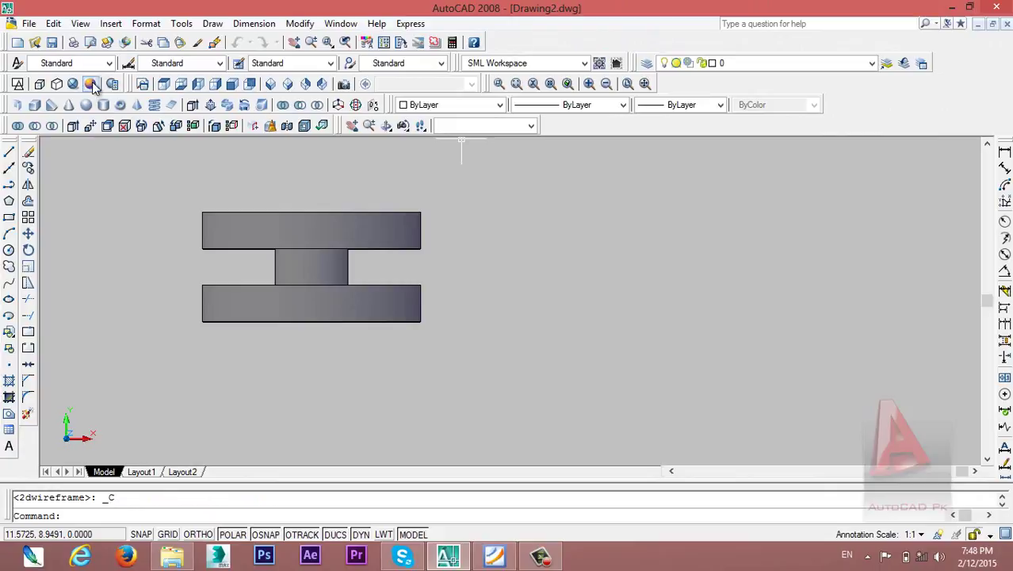
click(387, 126)
drag(294, 257, 315, 235)
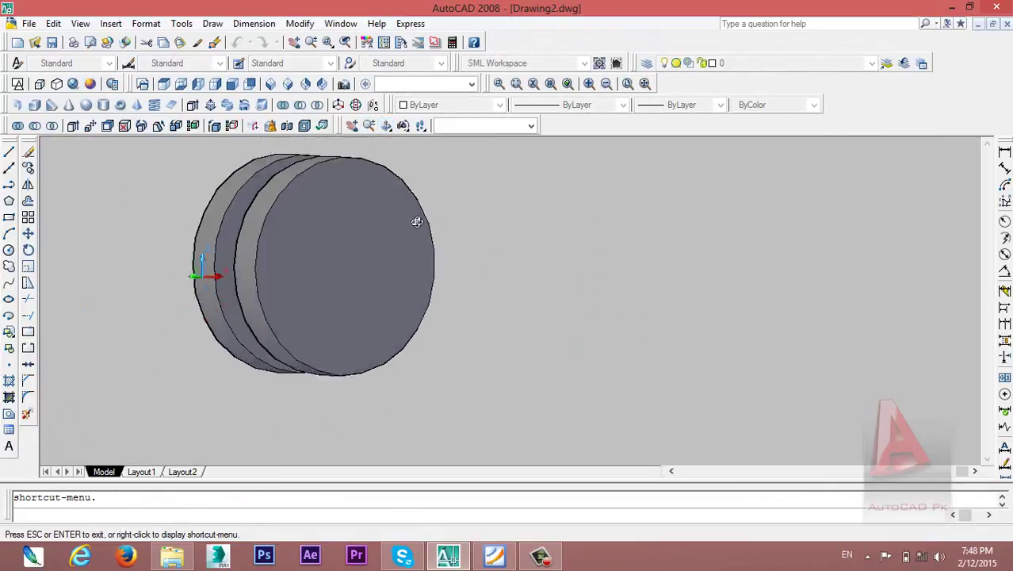
key(Escape)
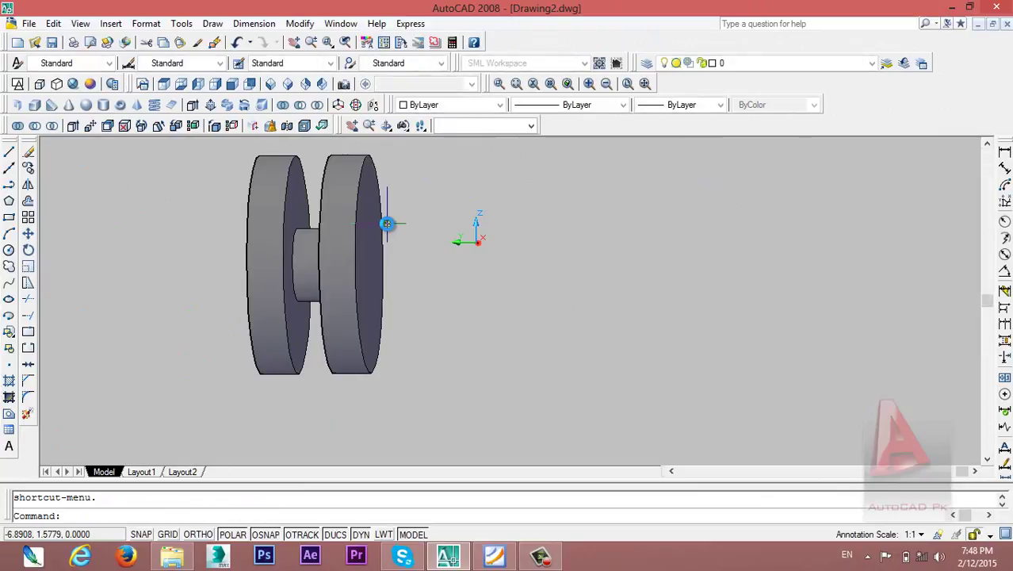
key(ctrl+z)
key(ctrl+z)
key(ctrl+z)
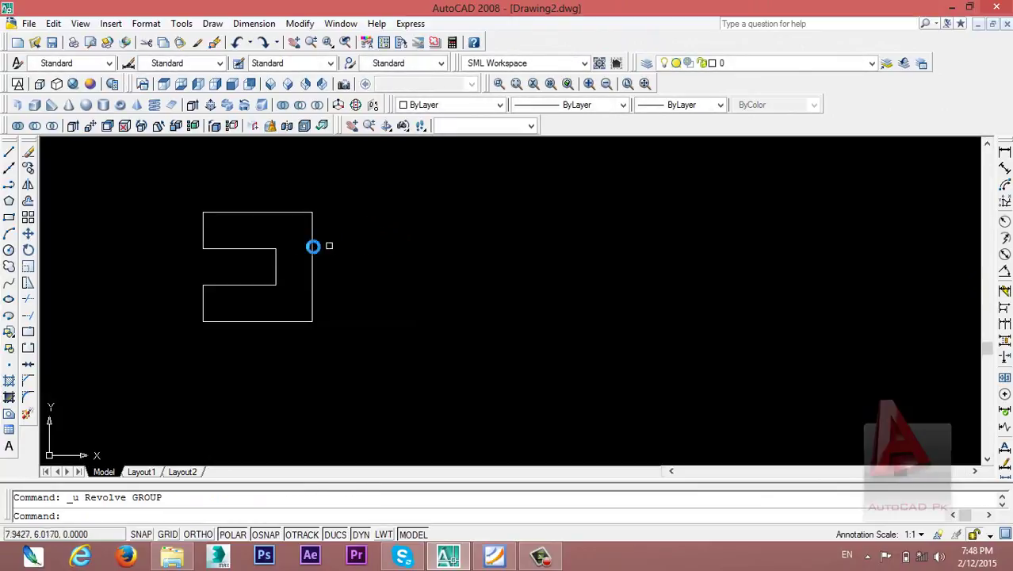
- Draw a vertical axis line to the right of the C profile, from its top to well below
scroll(237, 252, up, 2)
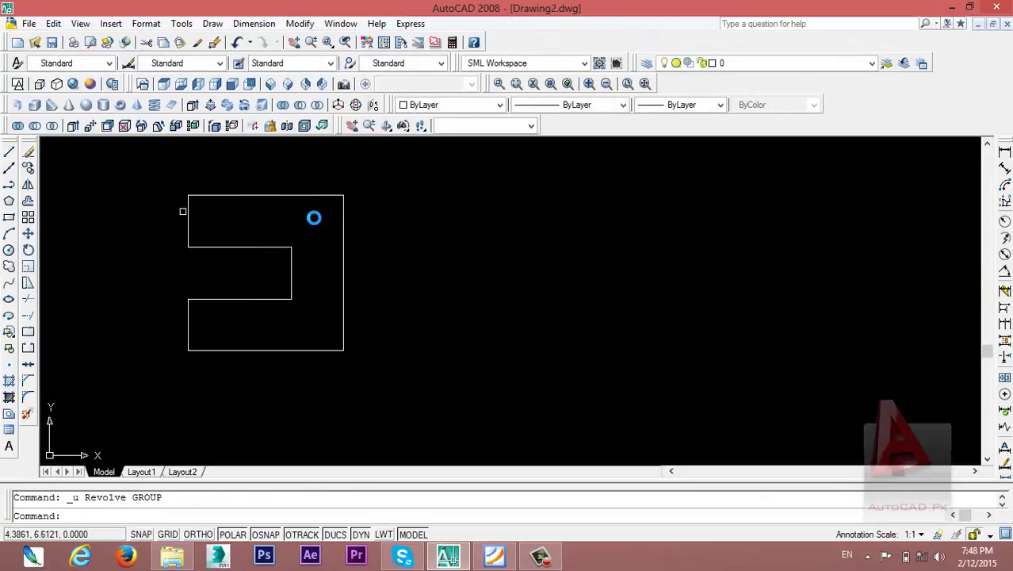
click(9, 153)
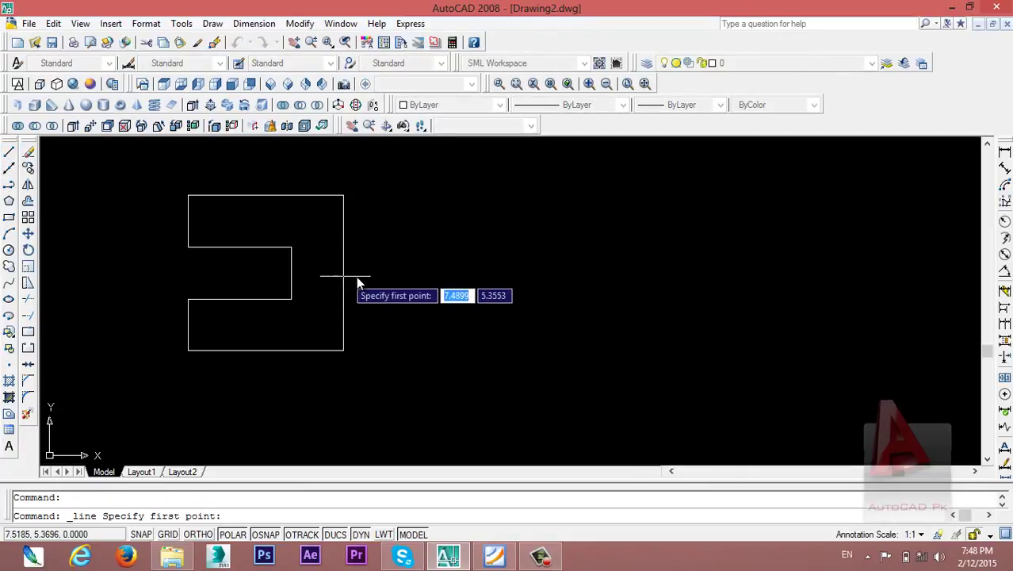
click(444, 195)
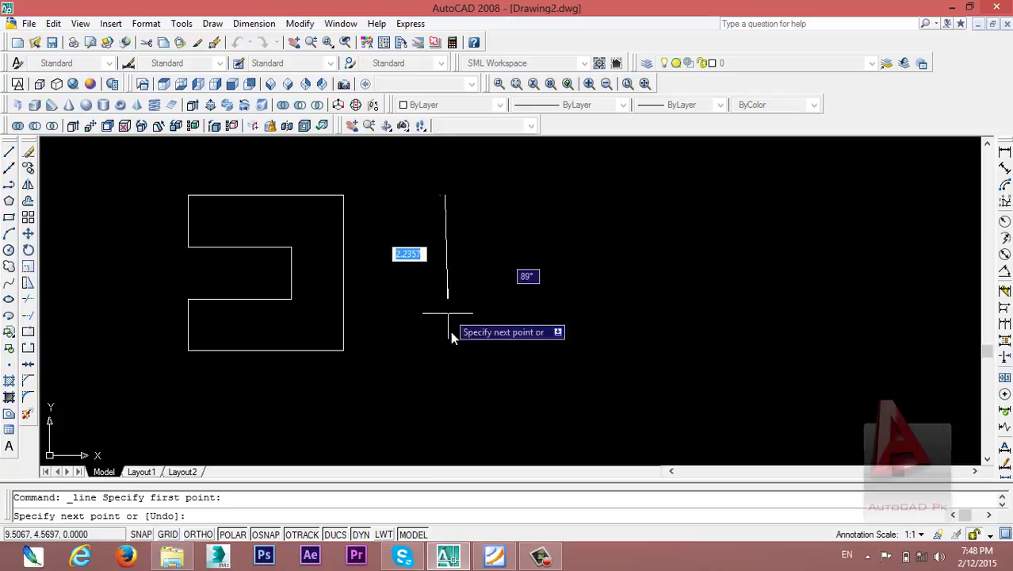
click(444, 413)
right_click(445, 414)
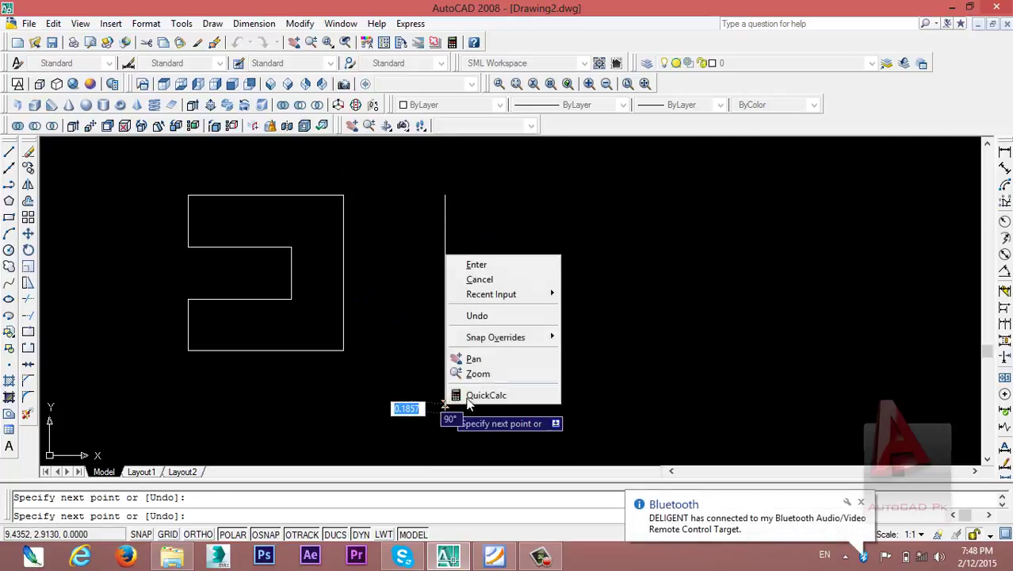
click(507, 268)
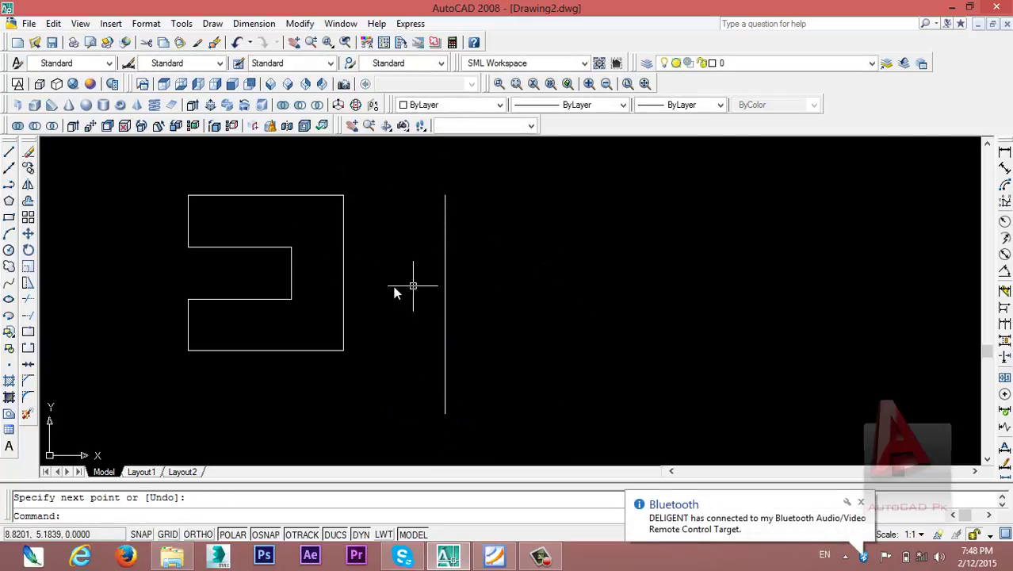
- Begin revolving the window-selected C profile, picking the axis line's top endpoint as the axis start
scroll(388, 277, down, 1)
scroll(384, 282, down, 1)
scroll(413, 258, up, 1)
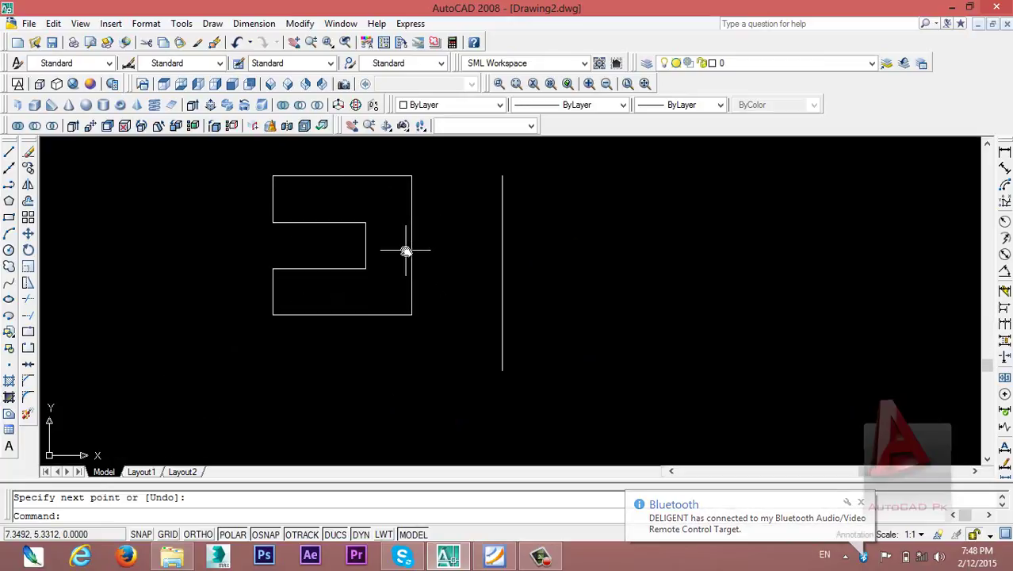
scroll(372, 235, up, 2)
middle_drag(355, 222, 363, 256)
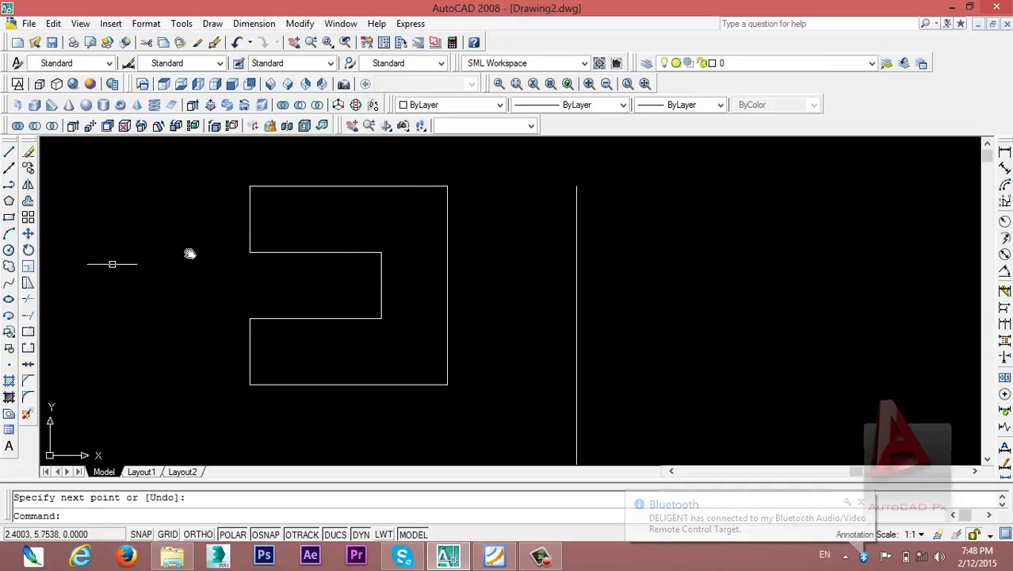
click(248, 111)
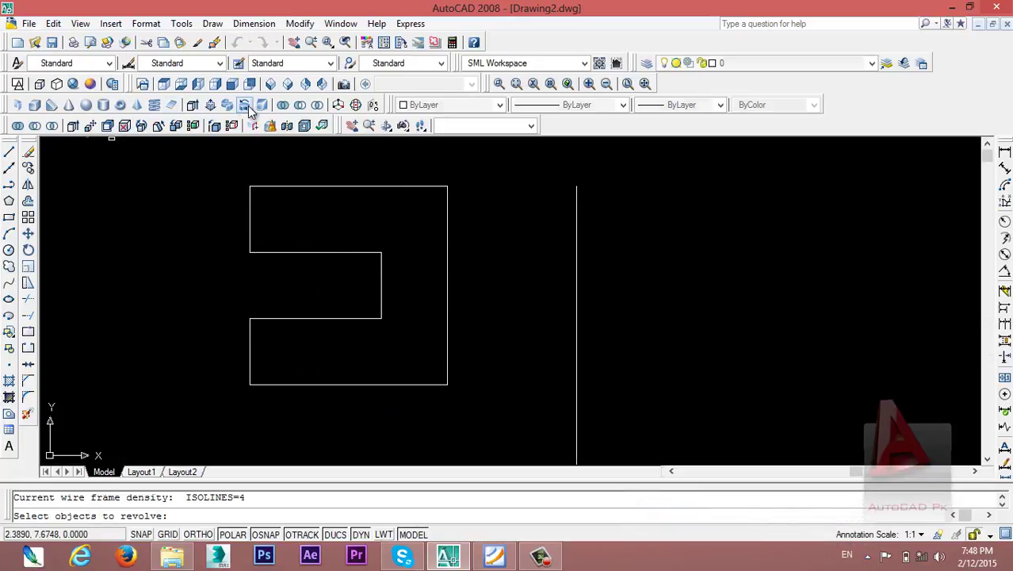
click(230, 150)
click(487, 421)
key(Return)
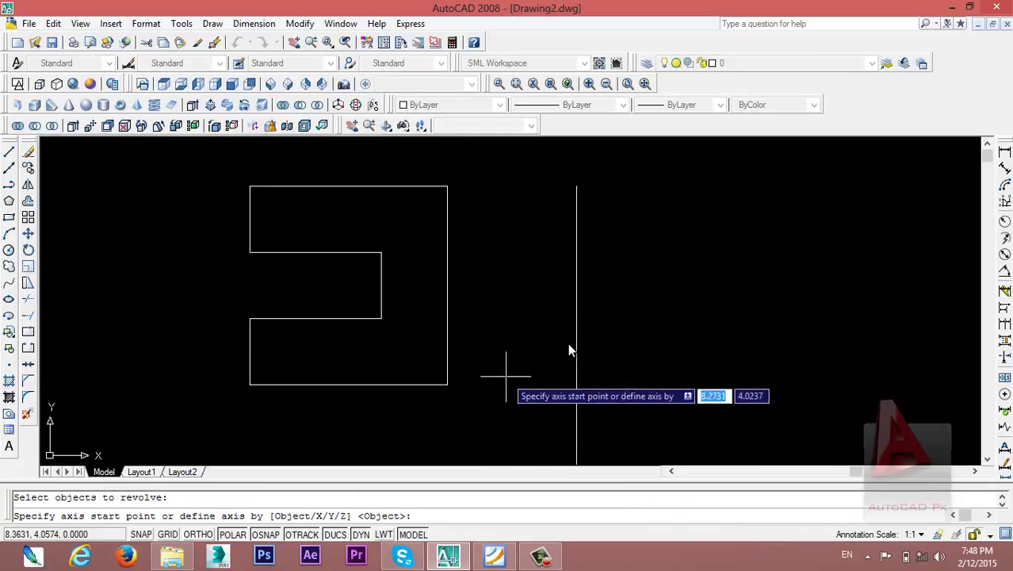
click(577, 186)
scroll(587, 468, down, 2)
middle_drag(587, 468, 576, 324)
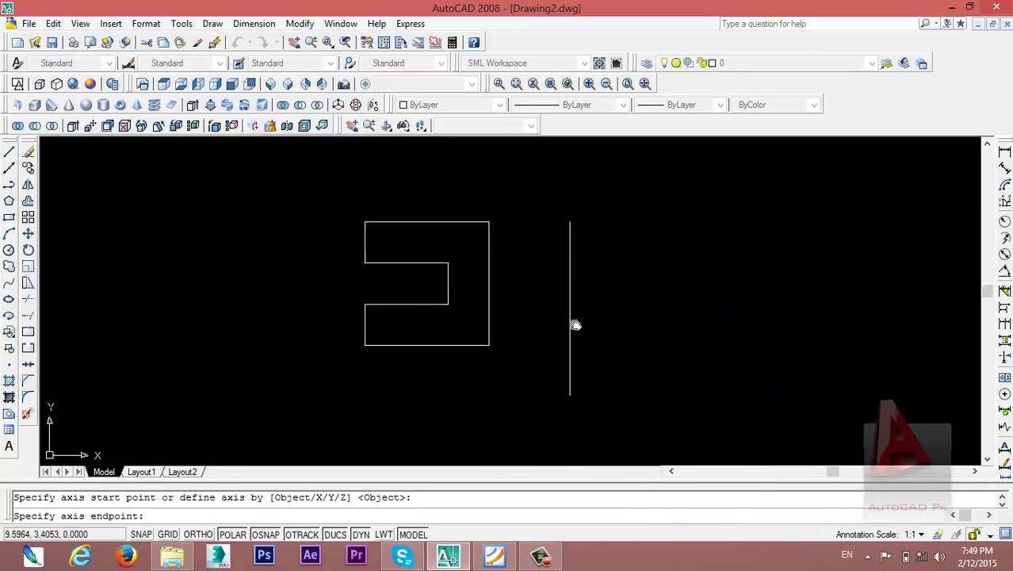
click(568, 343)
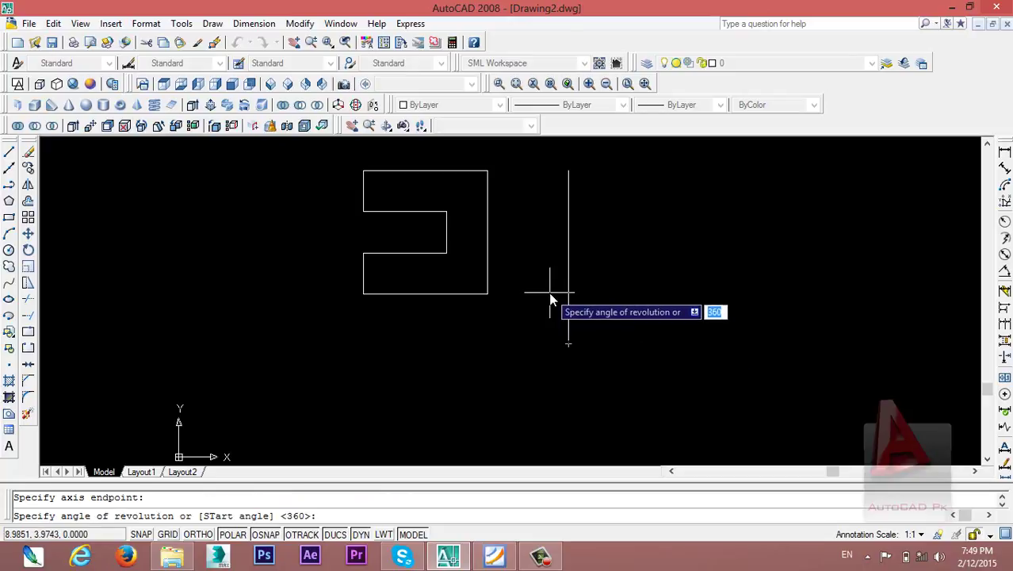
text(27)
key(Return)
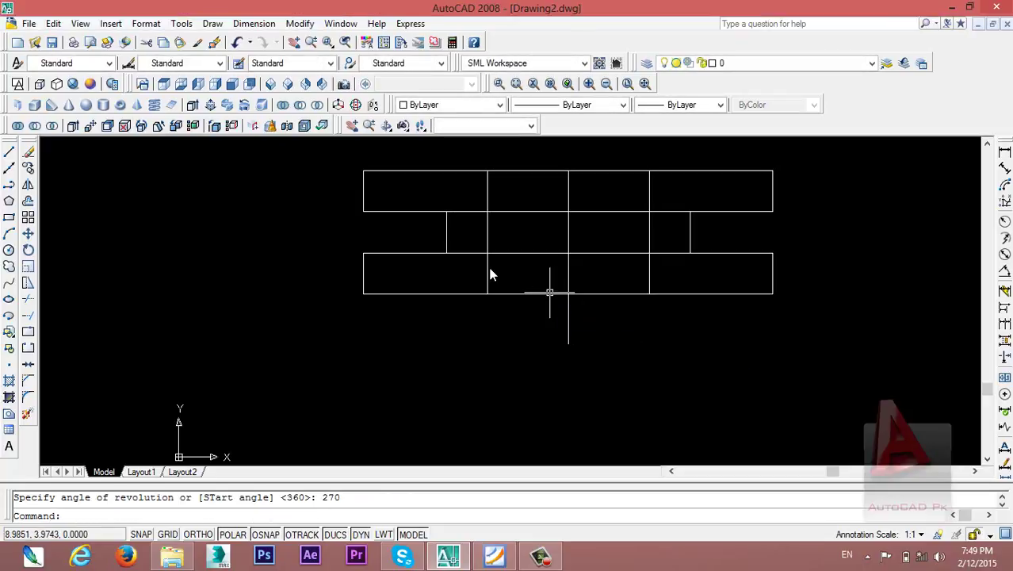
click(92, 84)
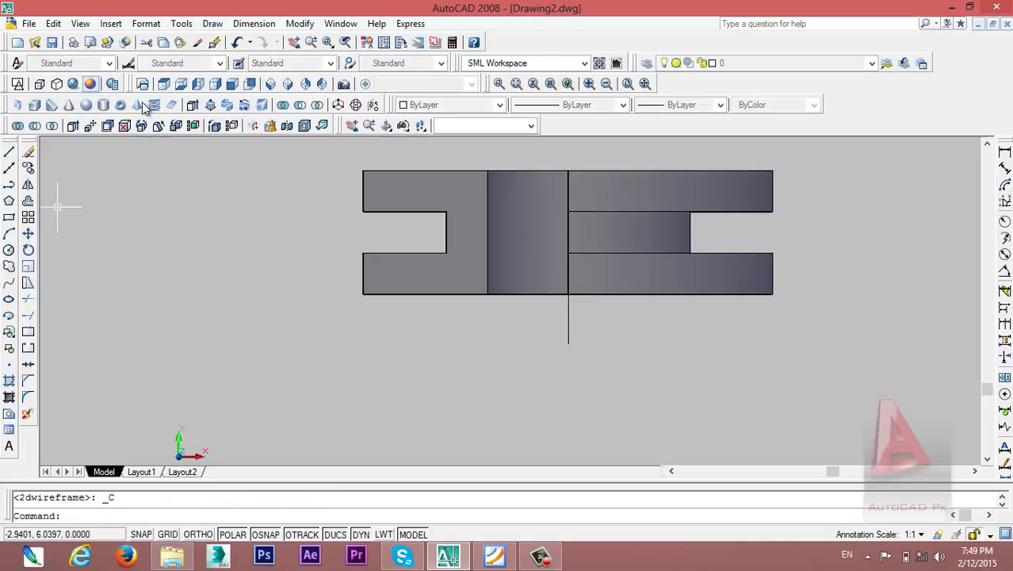
click(386, 126)
mouse_move(493, 196)
mouse_down()
mouse_move(622, 228)
mouse_move(663, 332)
mouse_move(616, 162)
mouse_move(636, 215)
mouse_move(628, 255)
mouse_up()
scroll(629, 256, down, 3)
scroll(610, 218, down, 2)
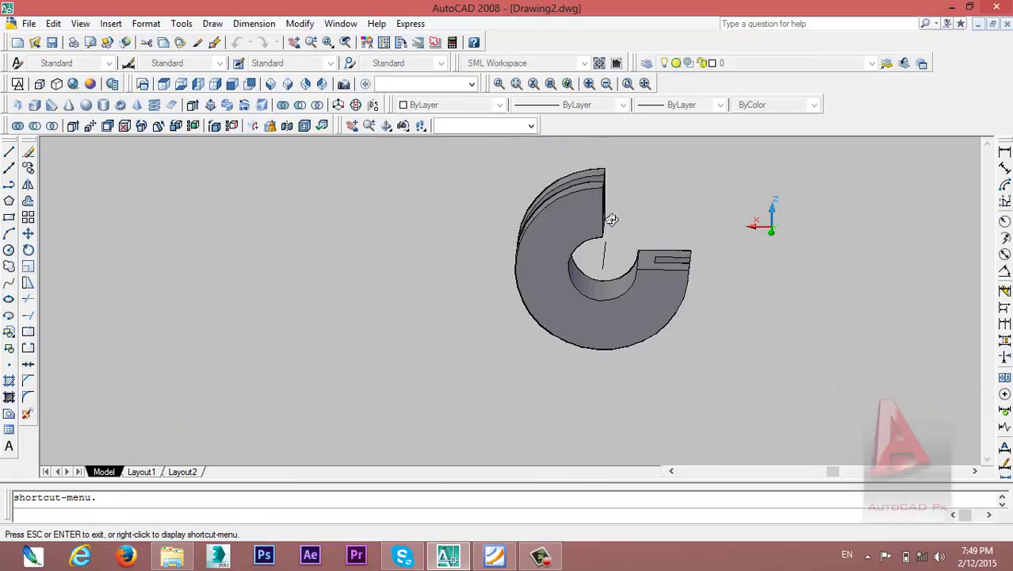
mouse_move(610, 217)
mouse_down()
mouse_move(706, 199)
mouse_move(547, 229)
mouse_move(533, 299)
mouse_move(495, 286)
mouse_move(479, 228)
mouse_move(582, 200)
mouse_move(550, 217)
mouse_up()
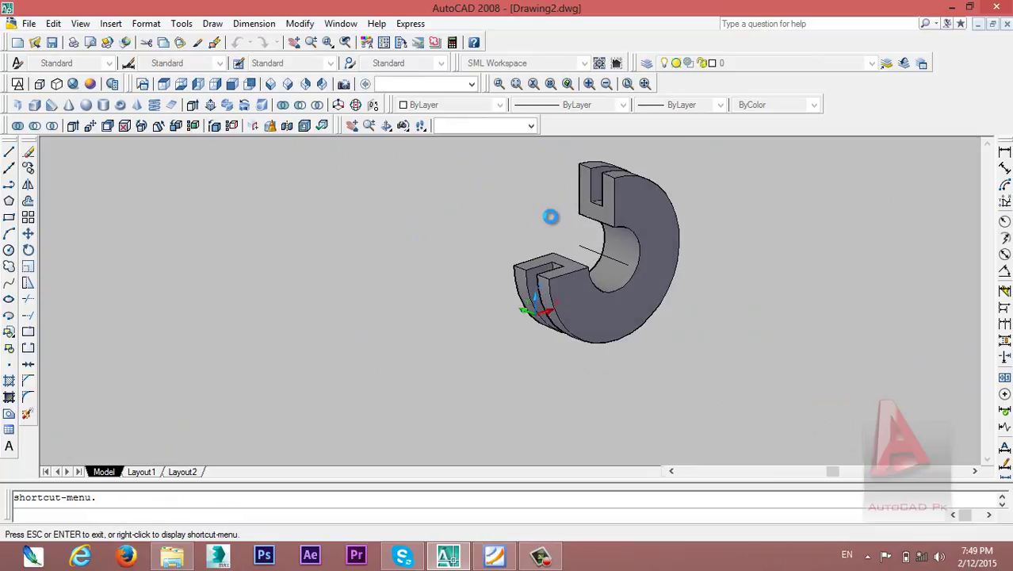
key(Escape)
key(ctrl+z)
key(ctrl+z)
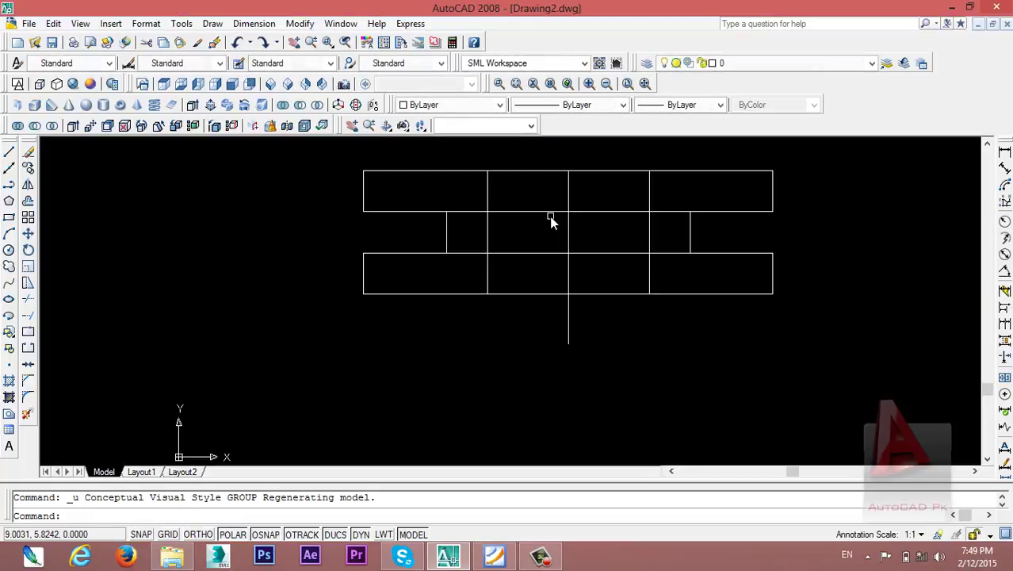
key(ctrl+z)
scroll(427, 234, down, 2)
scroll(426, 234, down, 1)
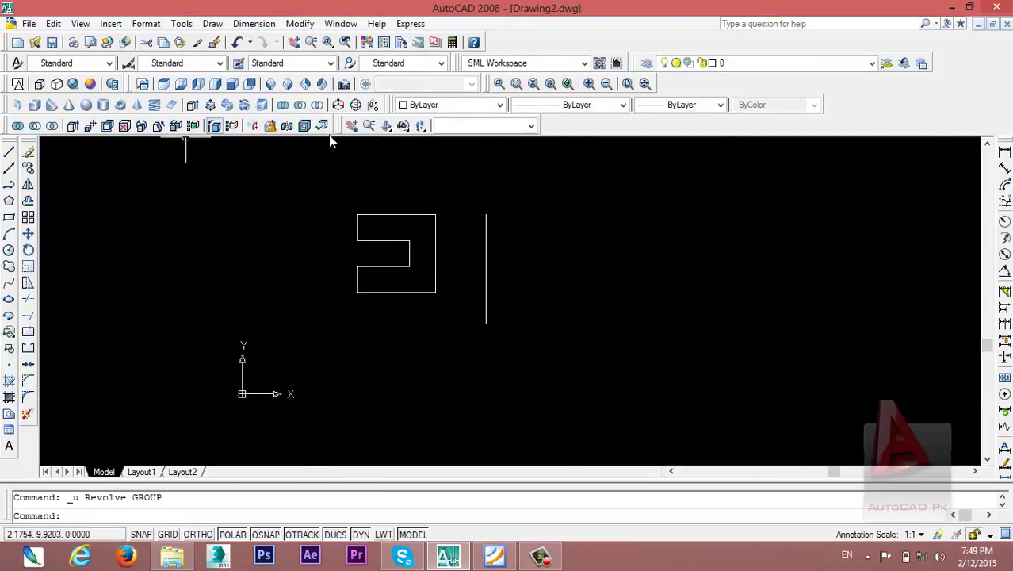
click(245, 106)
click(267, 182)
click(450, 319)
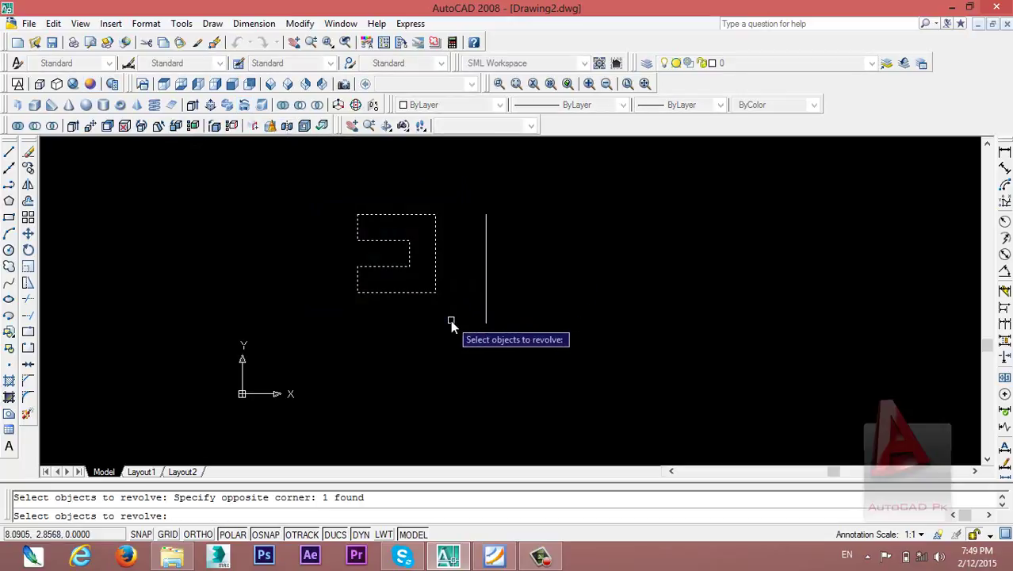
key(Return)
click(486, 214)
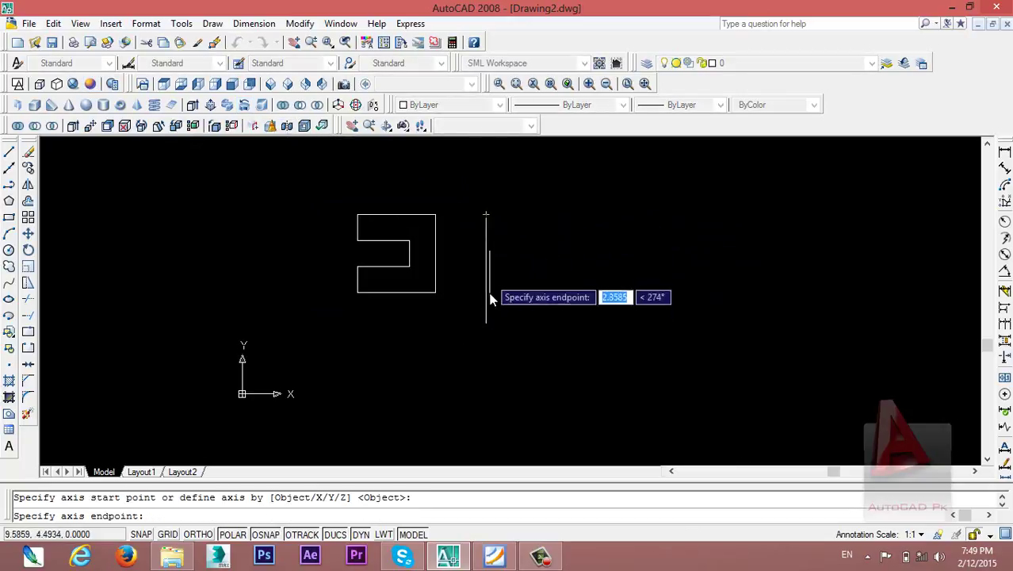
click(486, 324)
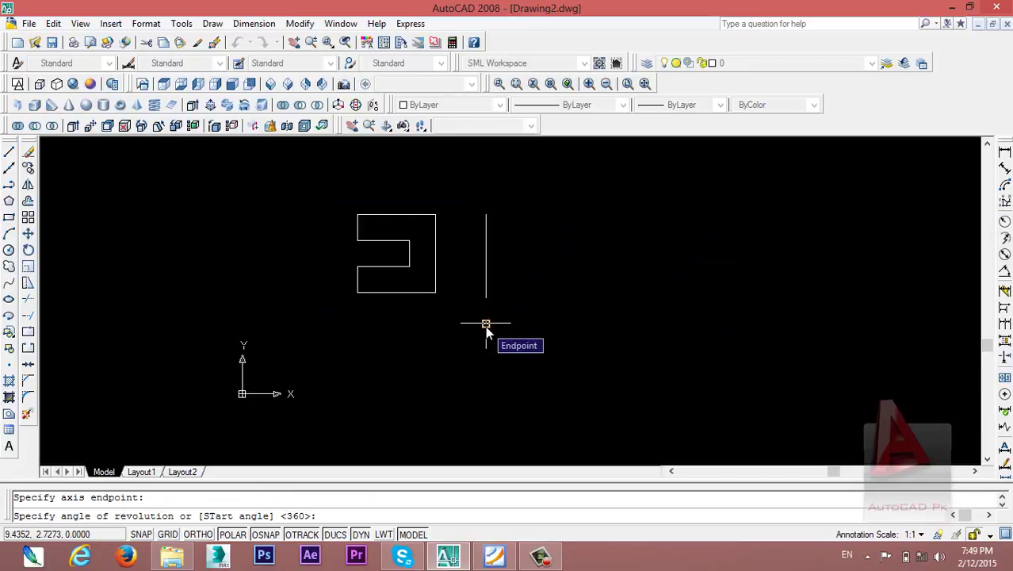
text(180)
key(Return)
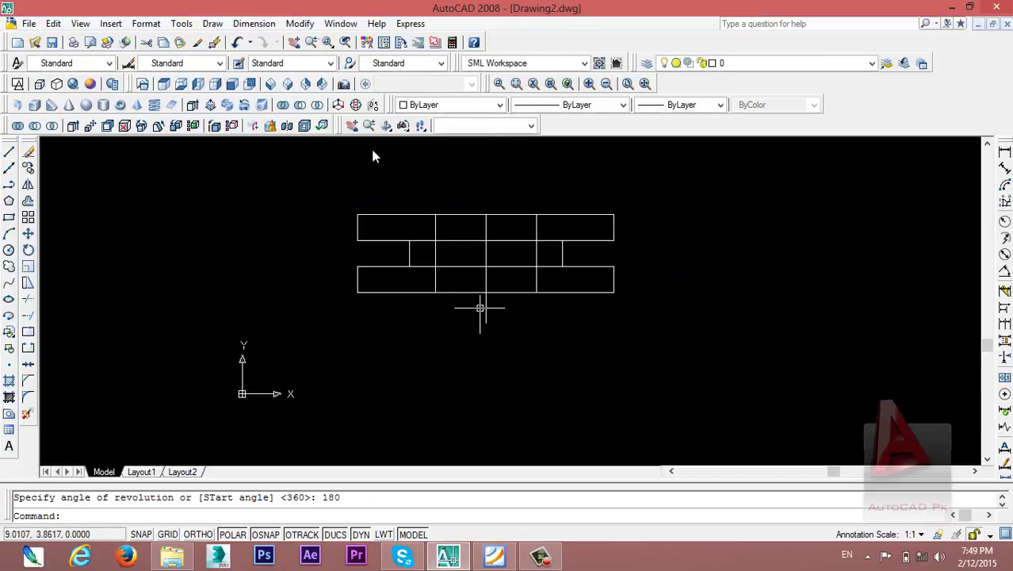
click(89, 84)
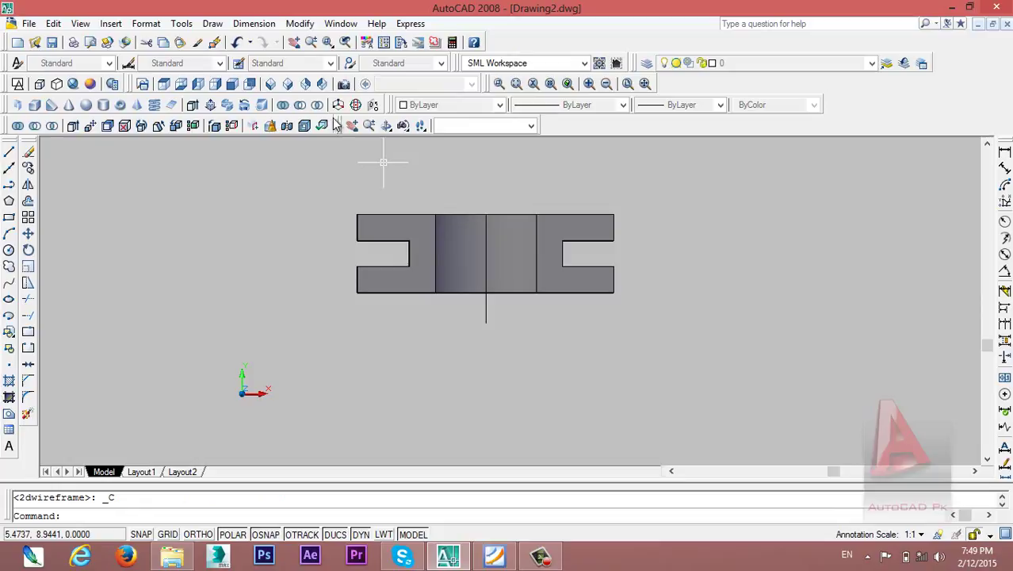
click(385, 126)
mouse_move(444, 226)
mouse_down()
mouse_move(671, 307)
mouse_move(662, 317)
mouse_move(663, 296)
mouse_move(653, 329)
mouse_move(622, 360)
mouse_up()
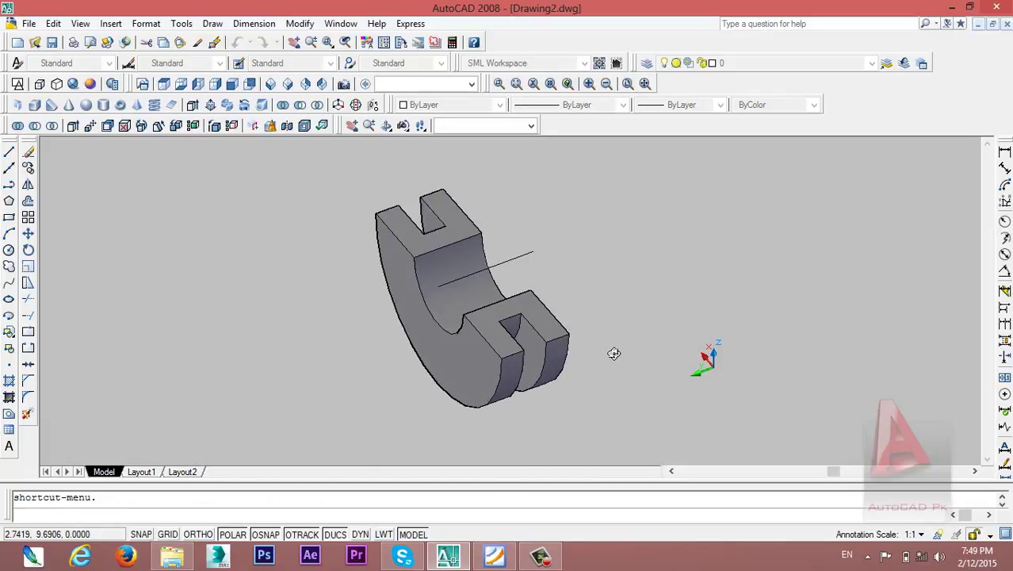
mouse_move(451, 302)
mouse_down()
mouse_move(545, 267)
mouse_move(567, 227)
mouse_up()
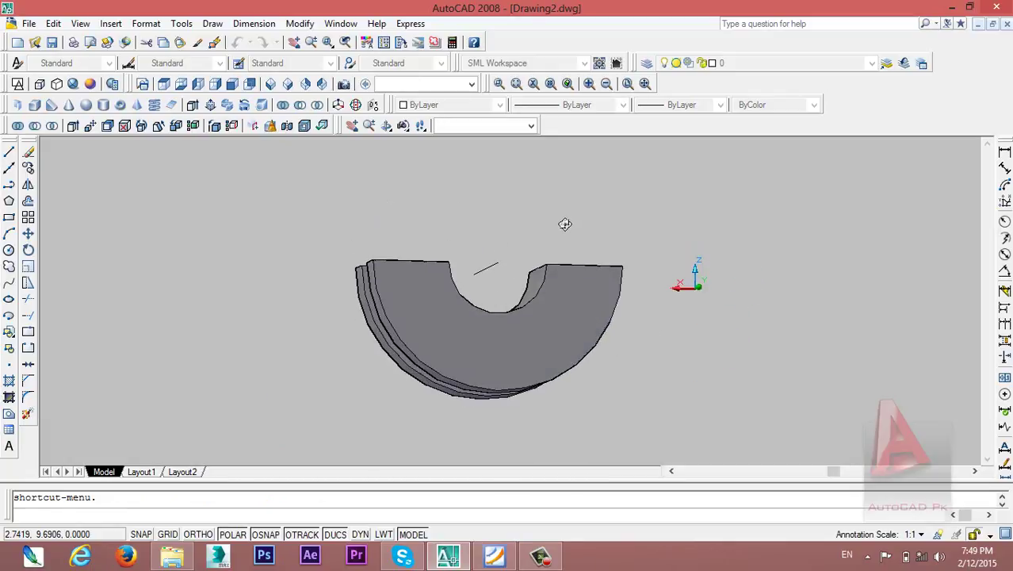
key(Escape)
key(ctrl+z)
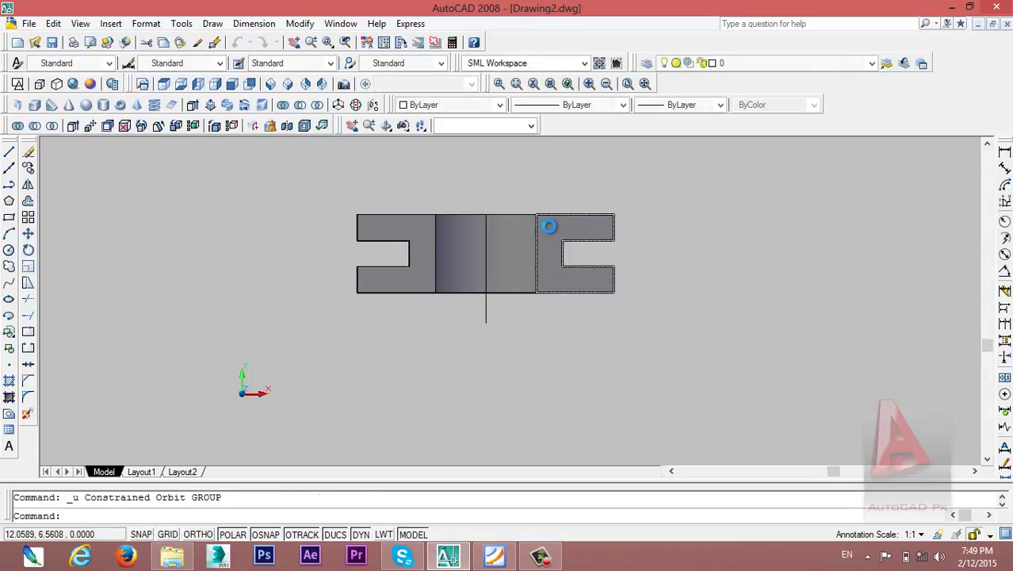
key(ctrl+z)
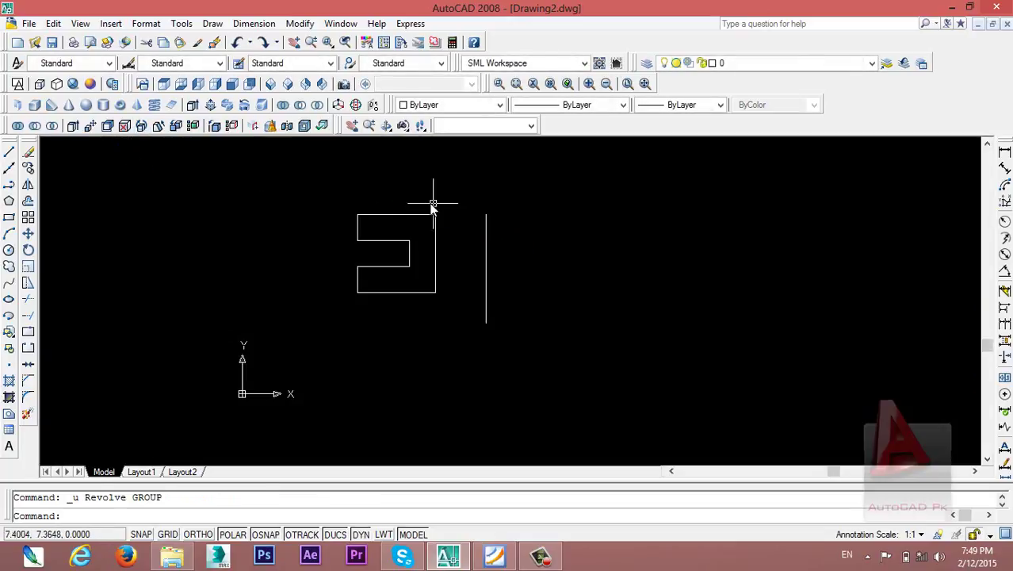
- After one cancelled attempt, revolve the C profile 90° about the axis line's top and bottom
click(233, 105)
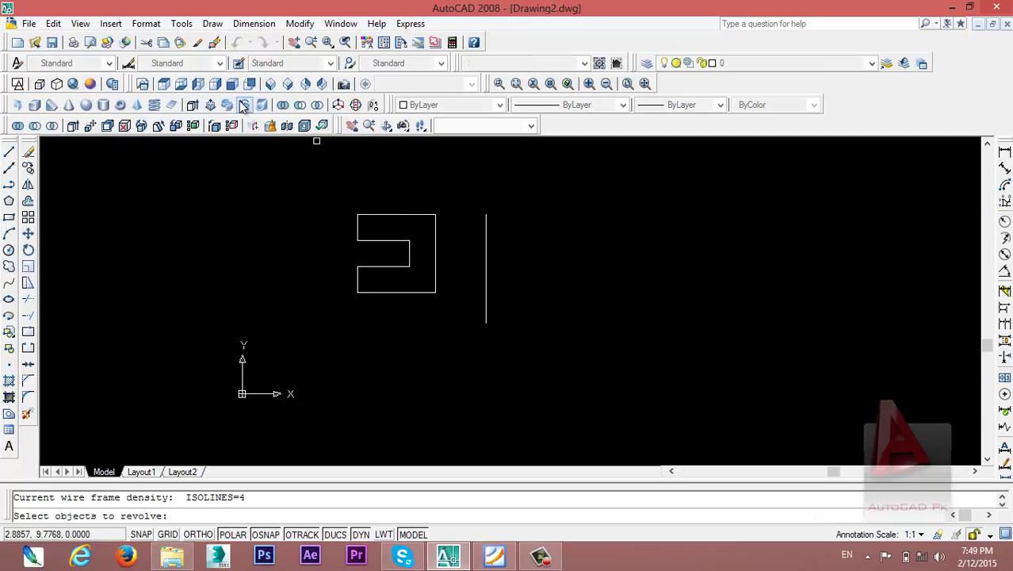
click(329, 203)
click(451, 314)
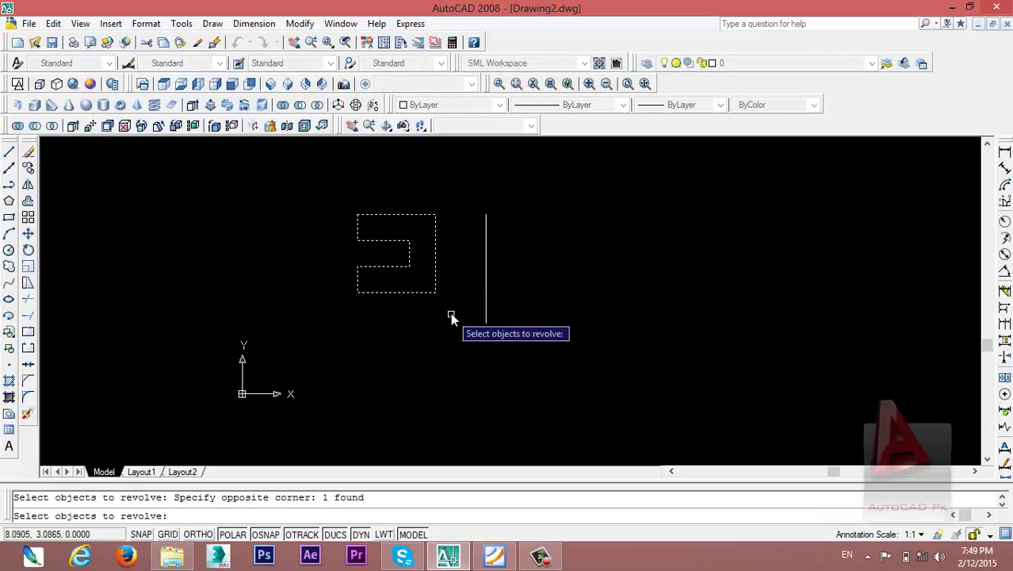
key(Escape)
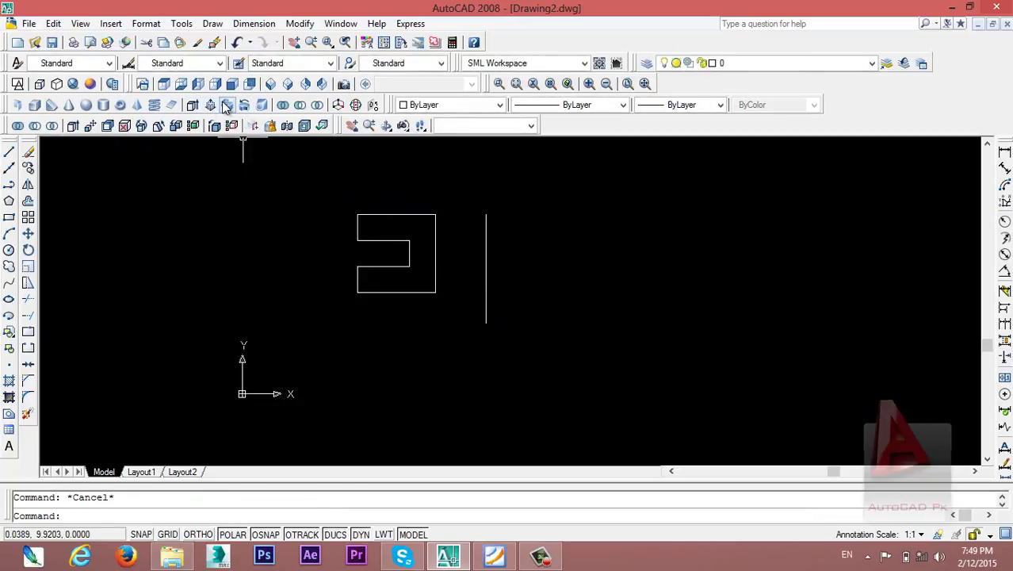
click(243, 106)
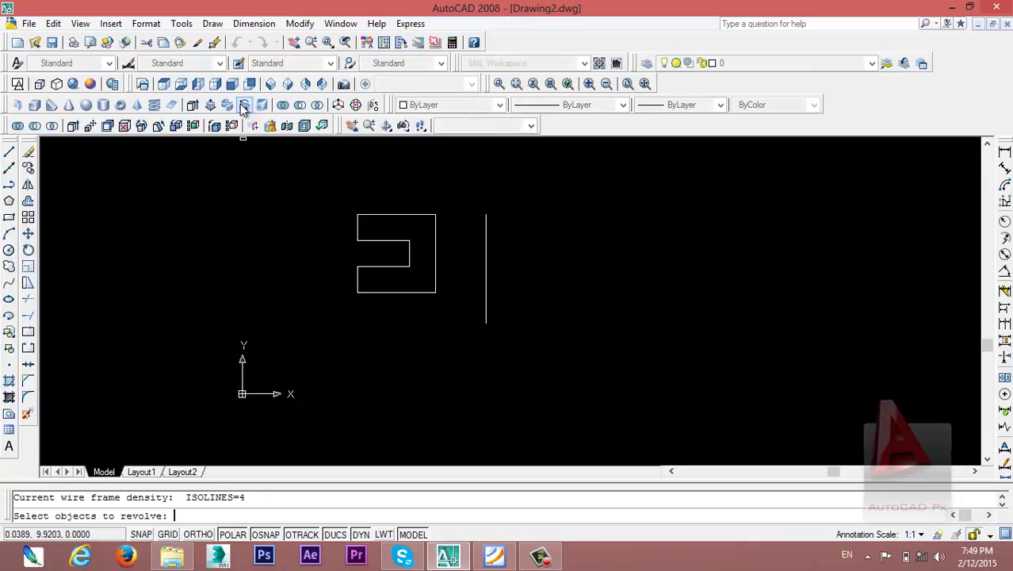
click(321, 173)
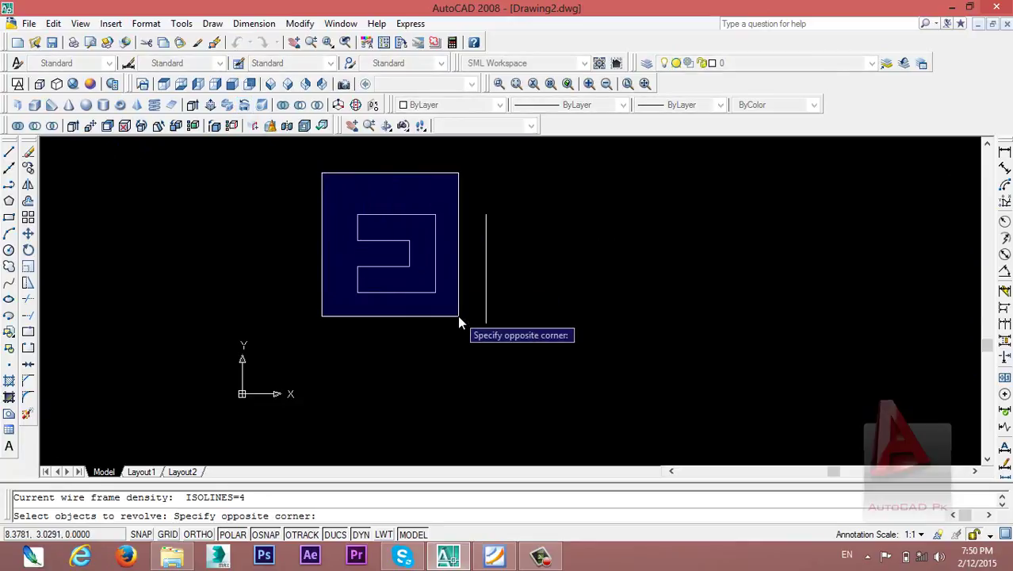
click(458, 318)
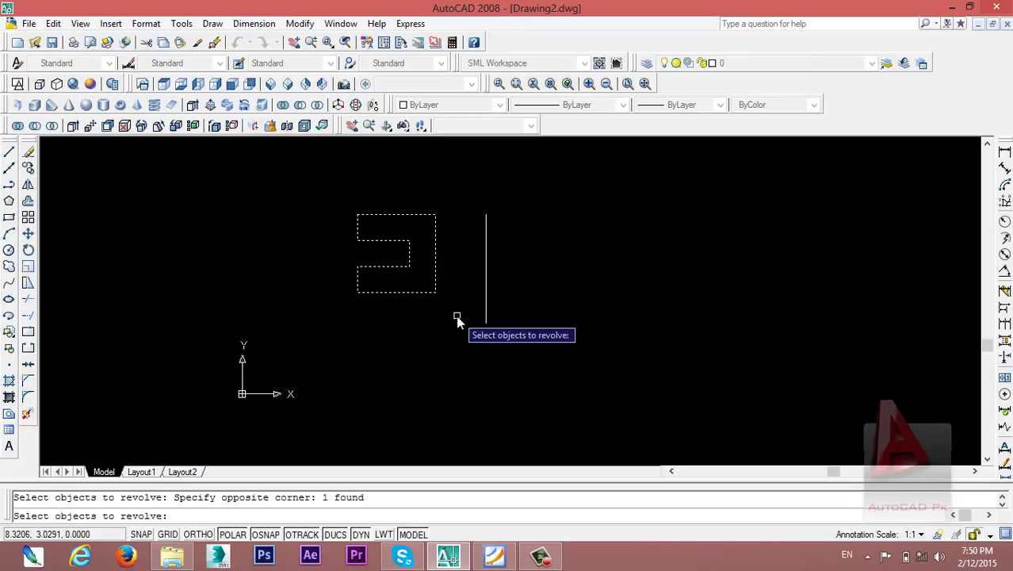
key(Return)
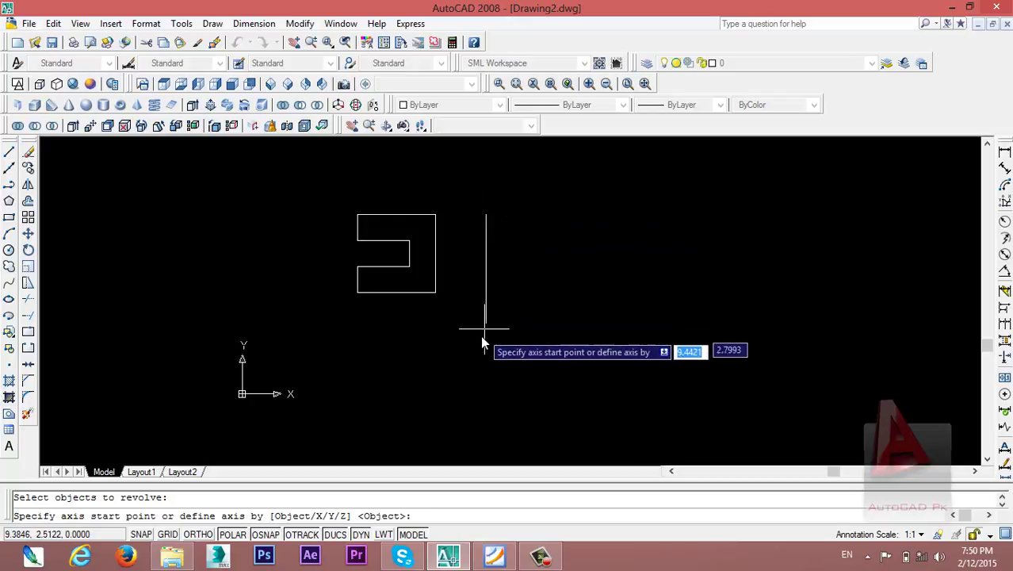
click(486, 214)
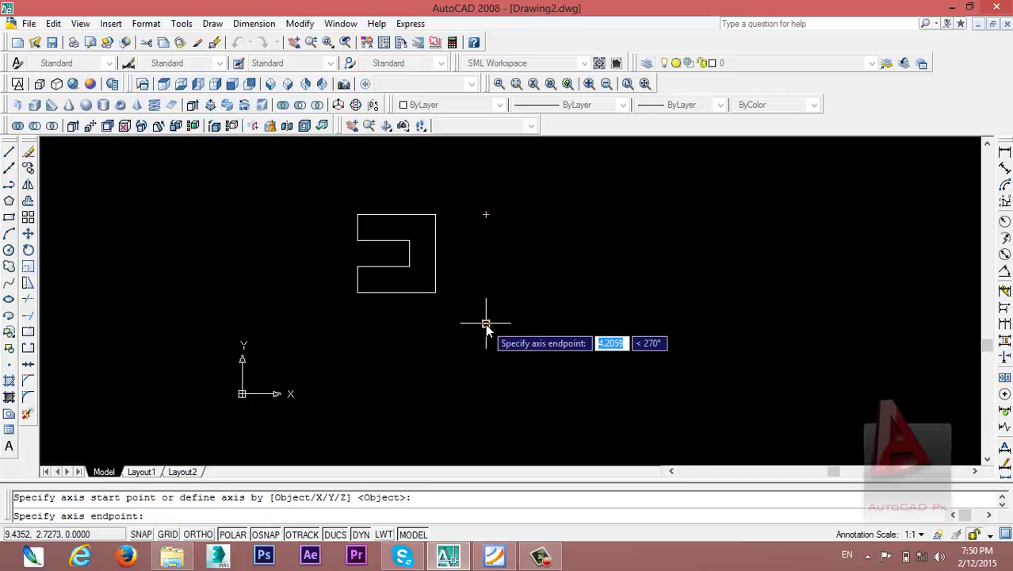
click(486, 323)
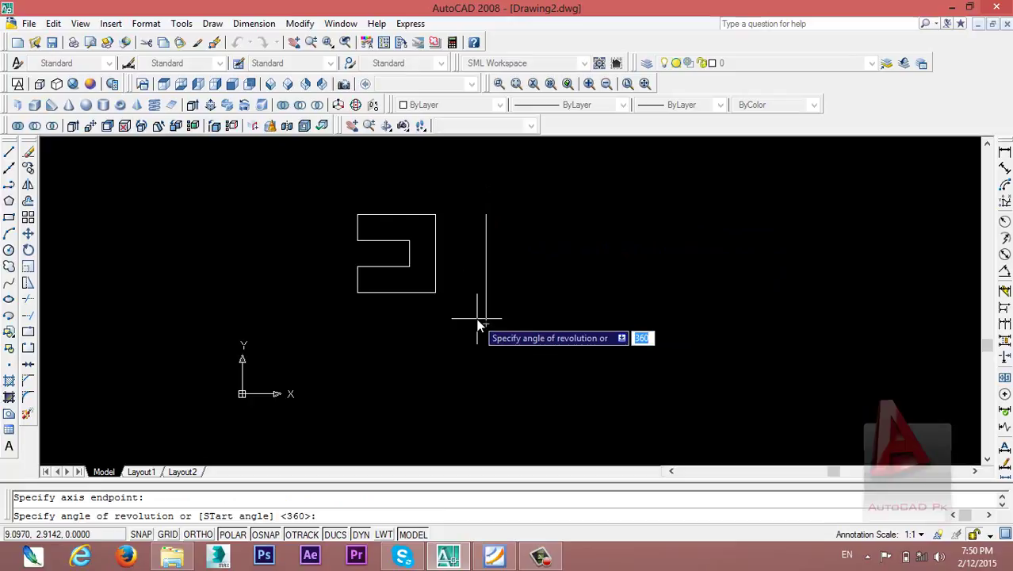
text(90)
key(Return)
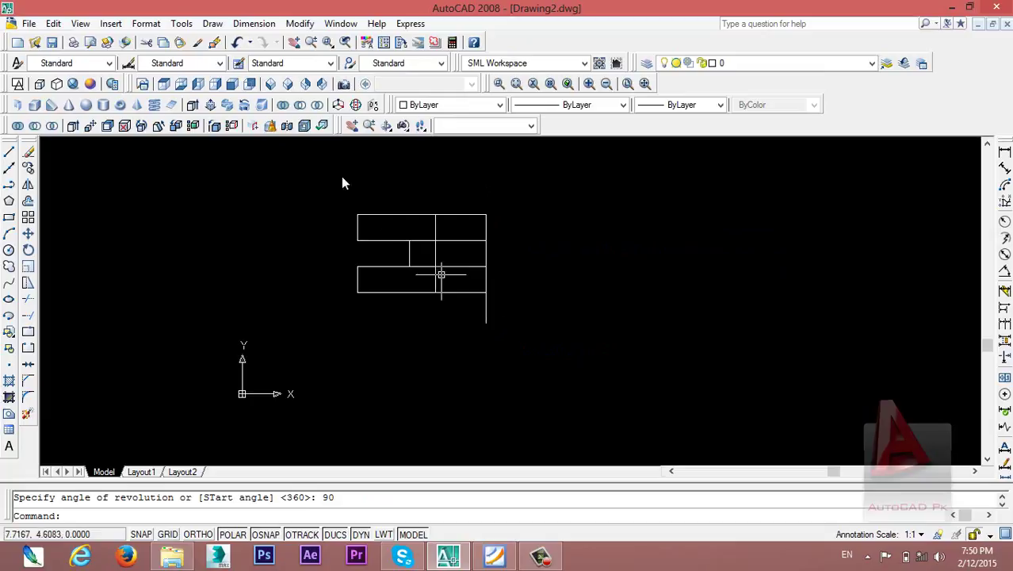
- View the 90° solid in Conceptual style and orbit it to an angled view
click(386, 124)
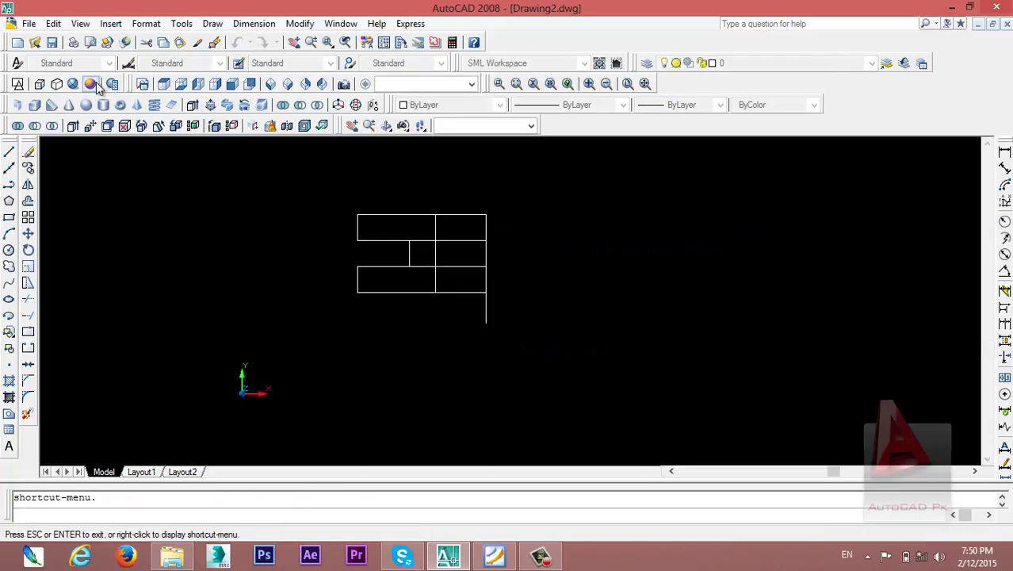
click(92, 84)
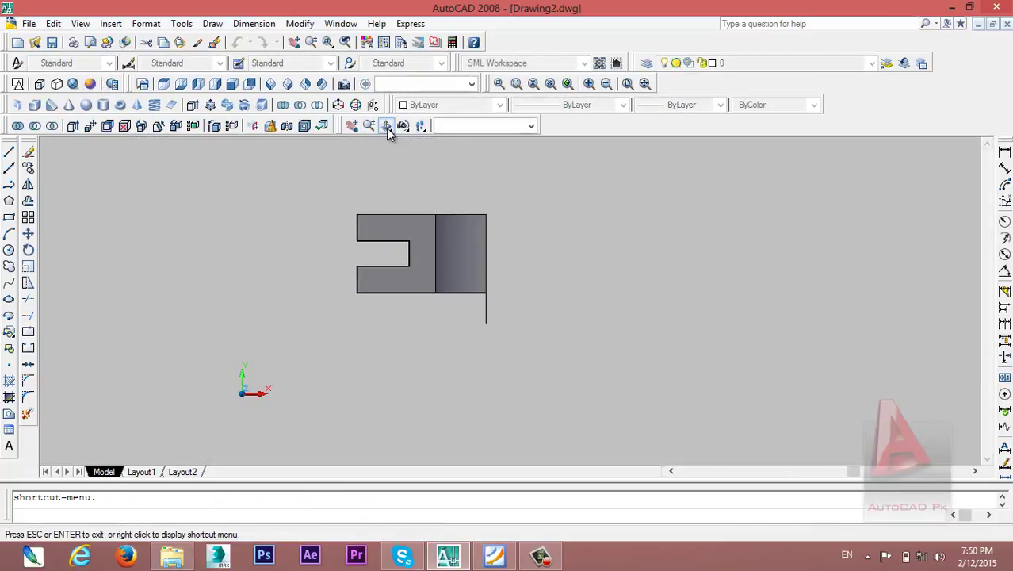
mouse_move(388, 225)
mouse_down()
mouse_move(421, 301)
mouse_move(445, 149)
mouse_move(361, 197)
mouse_move(499, 162)
mouse_move(432, 194)
mouse_move(395, 253)
mouse_move(469, 282)
mouse_move(411, 194)
mouse_move(419, 312)
mouse_up()
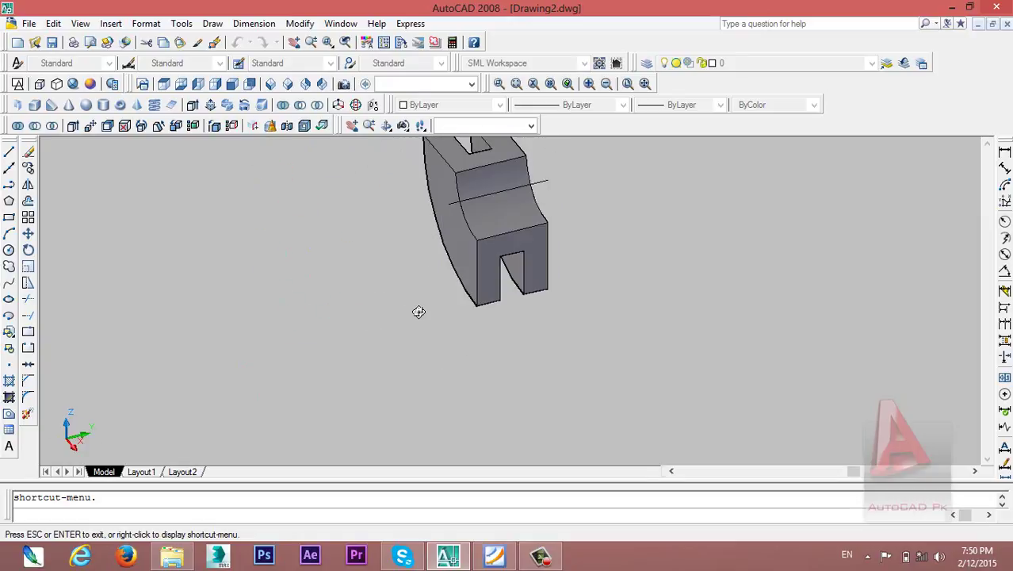
key(Escape)
- Undo the orbit, the shading and the 90° revolve
key(ctrl+z)
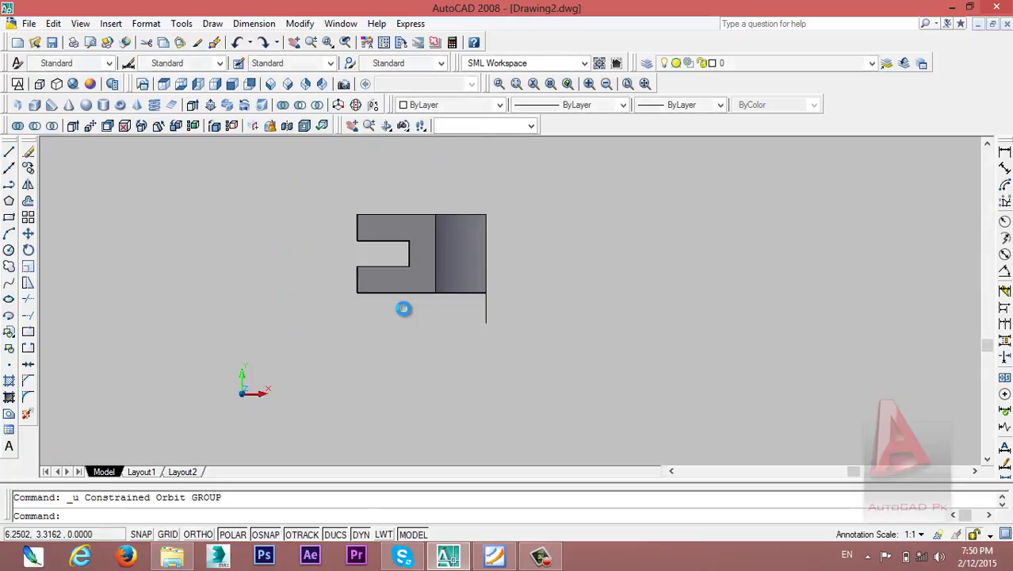
key(ctrl+z)
key(ctrl+z)
key(ctrl+z)
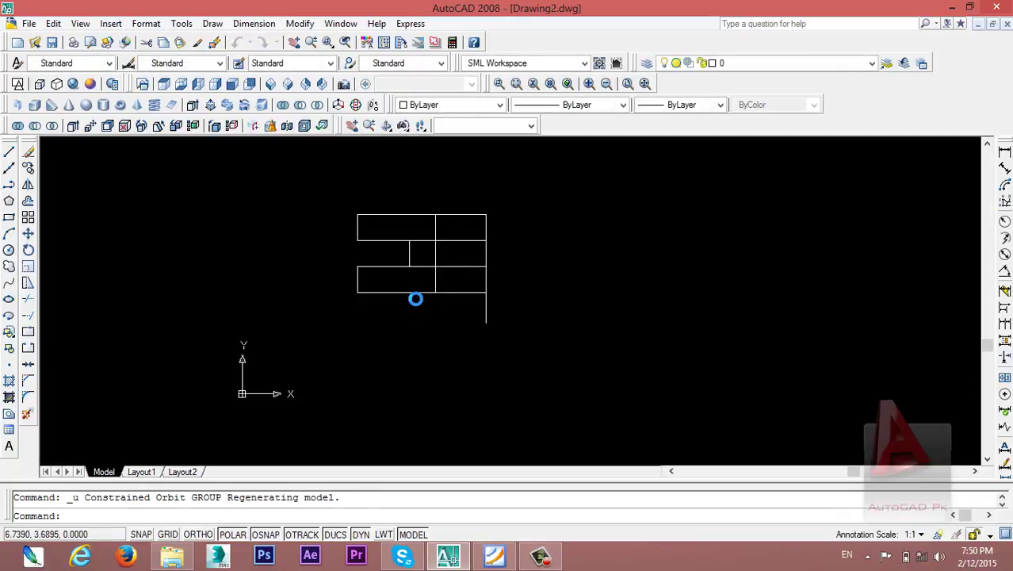
key(ctrl+z)
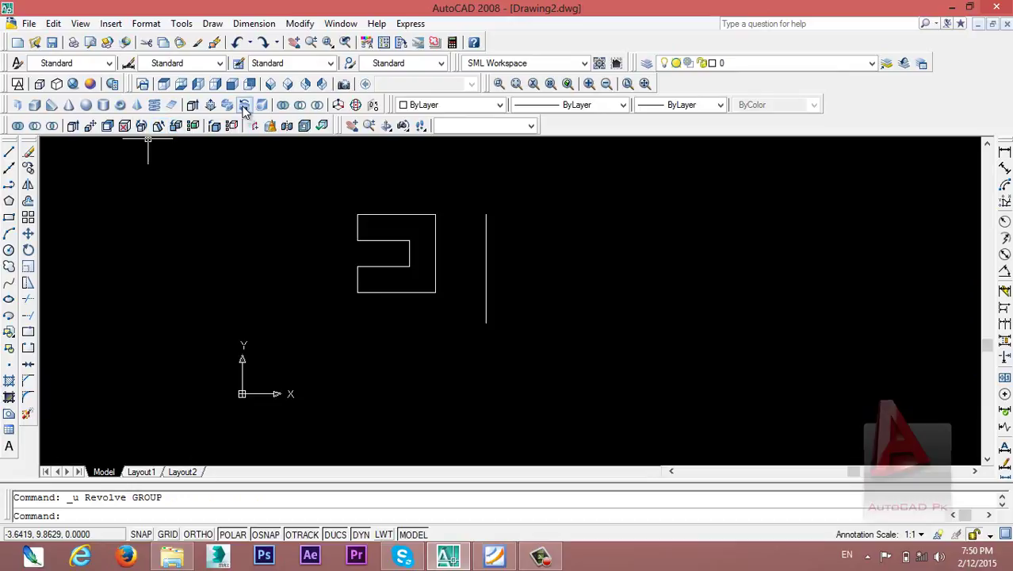
- Revolve the C profile 45° about the axis line's top and bottom endpoints
click(244, 105)
click(314, 176)
click(461, 332)
key(Return)
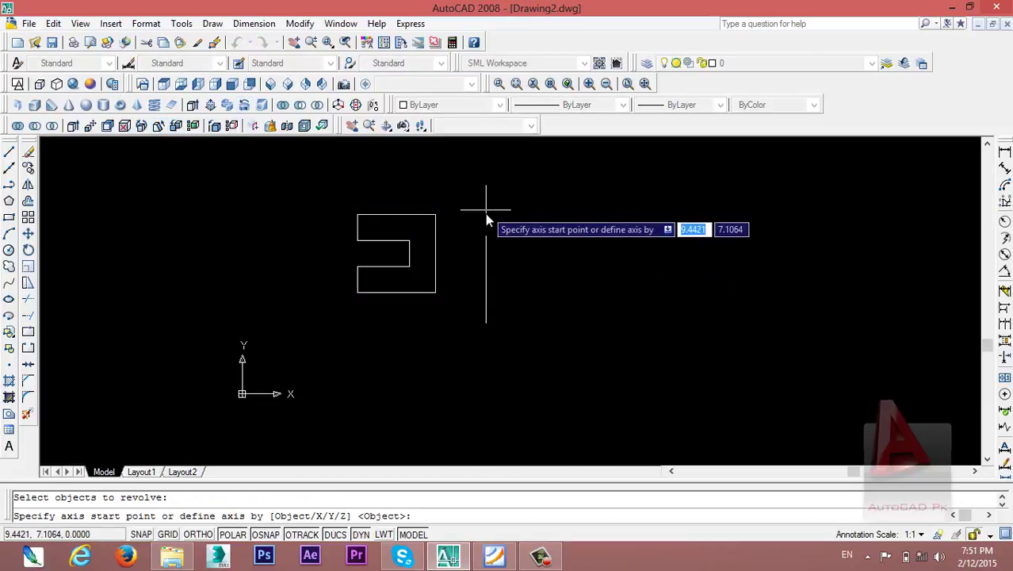
click(486, 214)
click(486, 316)
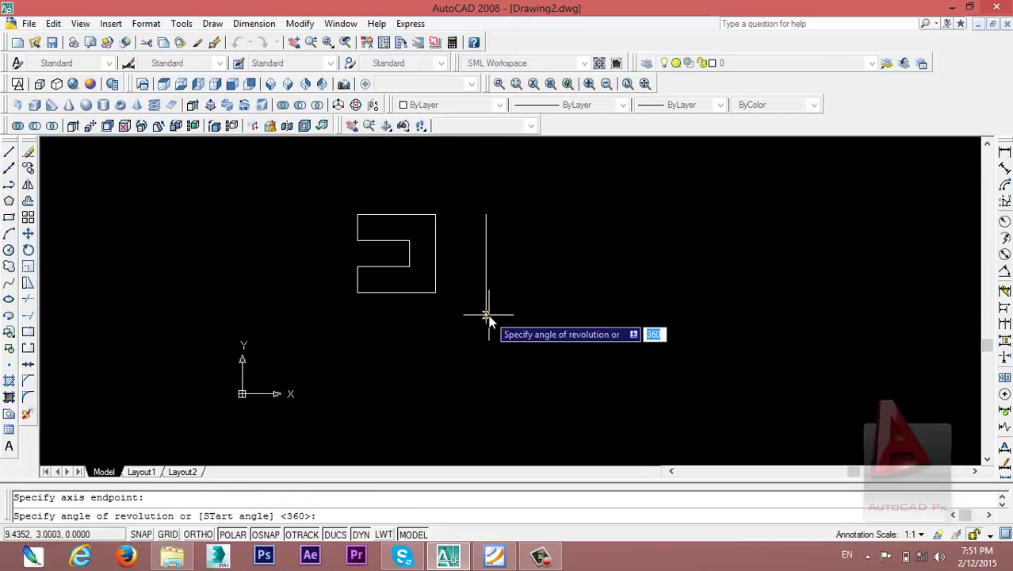
right_click(486, 317)
click(602, 39)
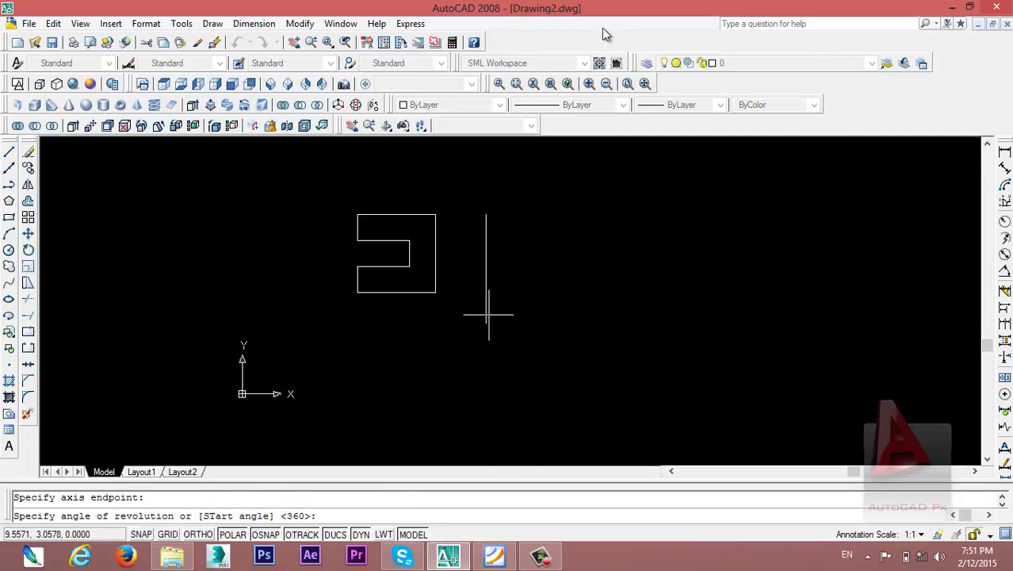
text(45)
key(Return)
- Inspect the 45° solid shaded in Conceptual style and orbited, then revert to wireframe
click(93, 85)
click(386, 126)
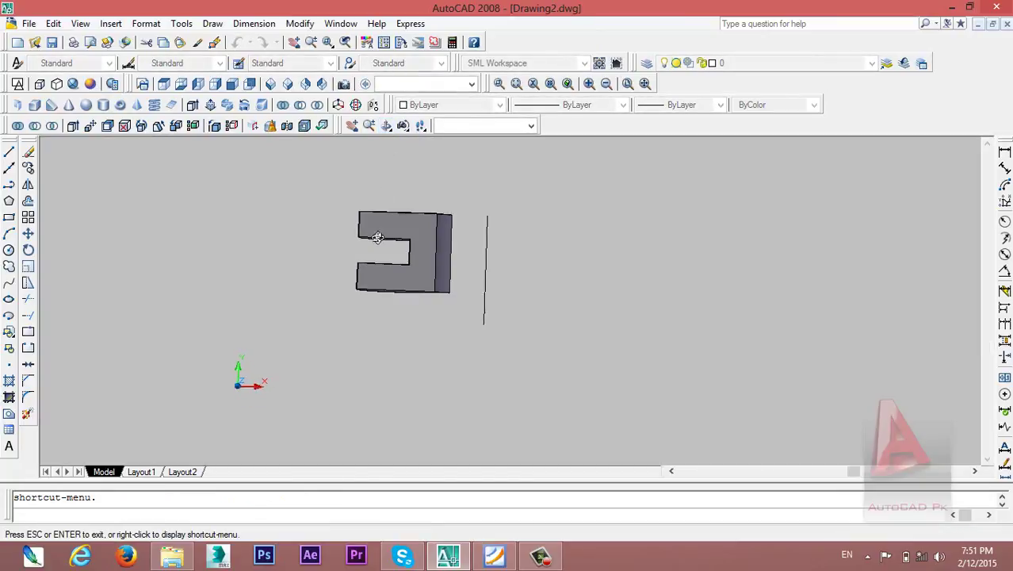
mouse_move(379, 228)
mouse_down()
mouse_move(356, 147)
mouse_move(380, 174)
mouse_move(386, 150)
mouse_up()
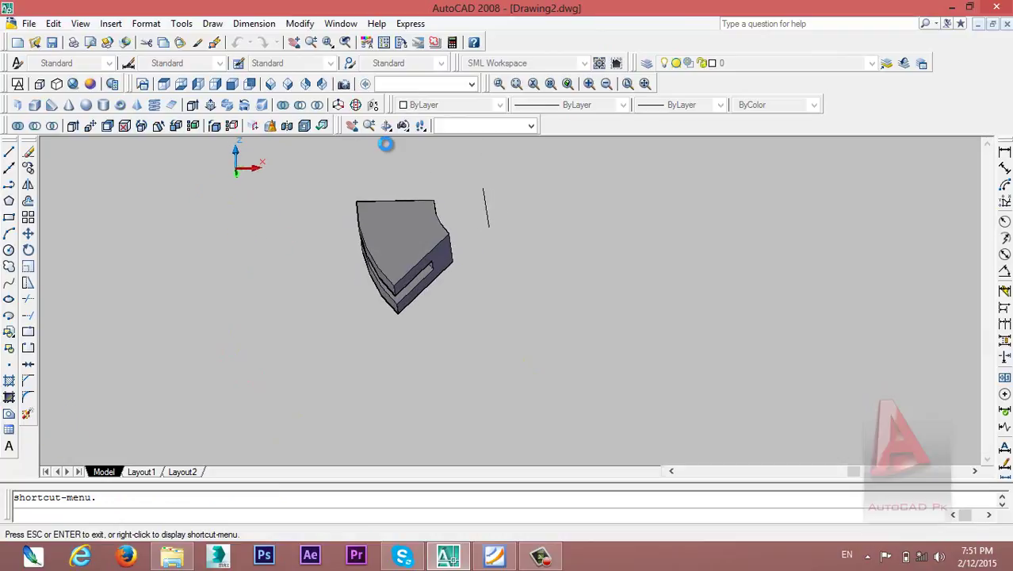
key(Escape)
key(ctrl+z)
key(ctrl+z)
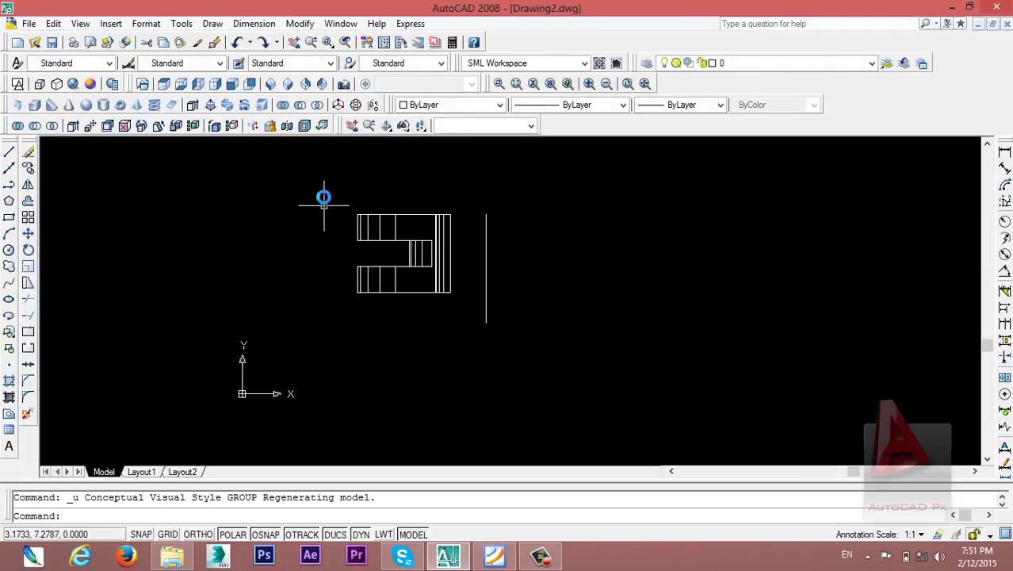
- Window-select the 45° revolved solid and its axis line and delete them
click(323, 197)
click(582, 379)
key(Delete)
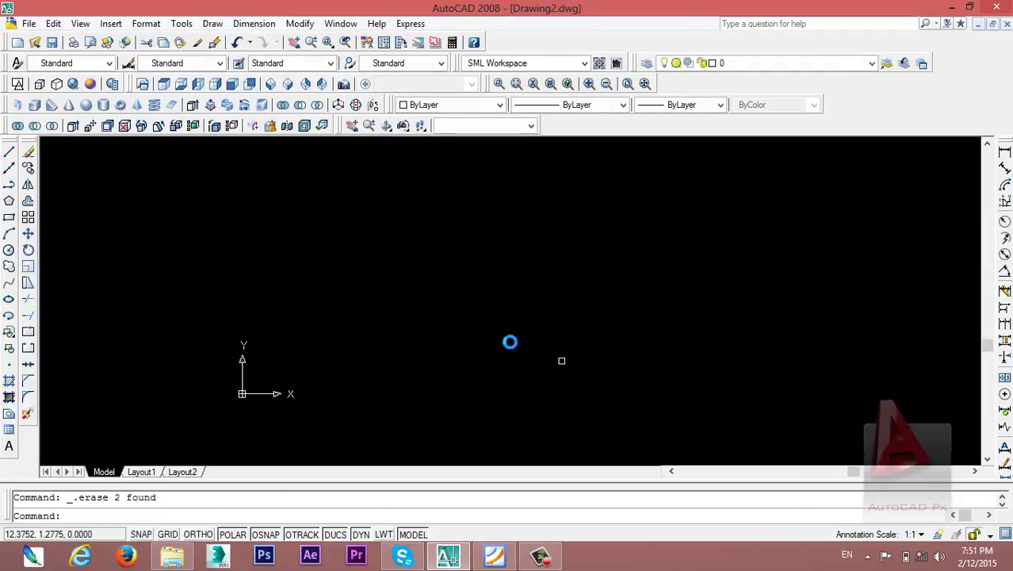